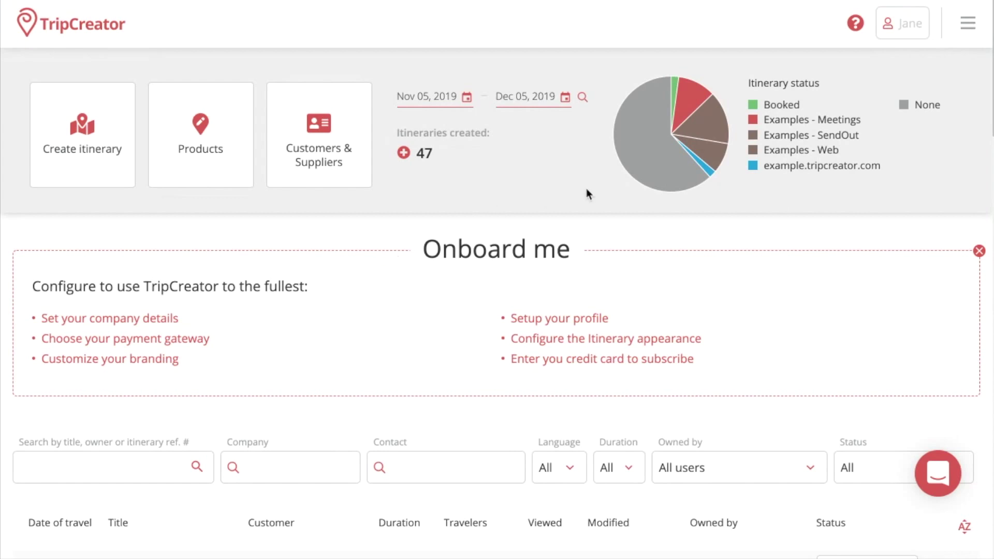
Step: Browse the dashboard and look at the main navigation menu without choosing anything
scroll(417, 303, down, 5)
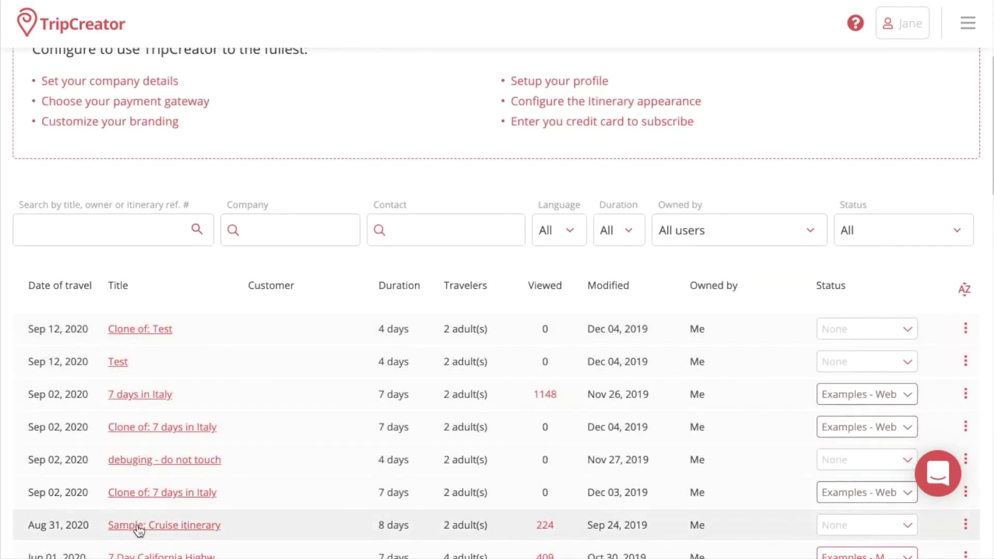
mouse_move(880, 335)
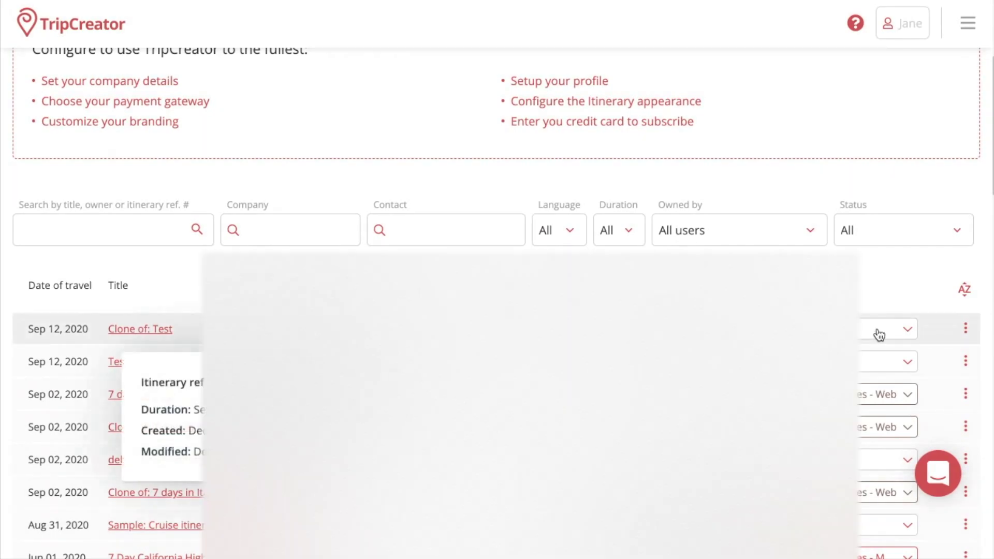
scroll(880, 331, down, 1)
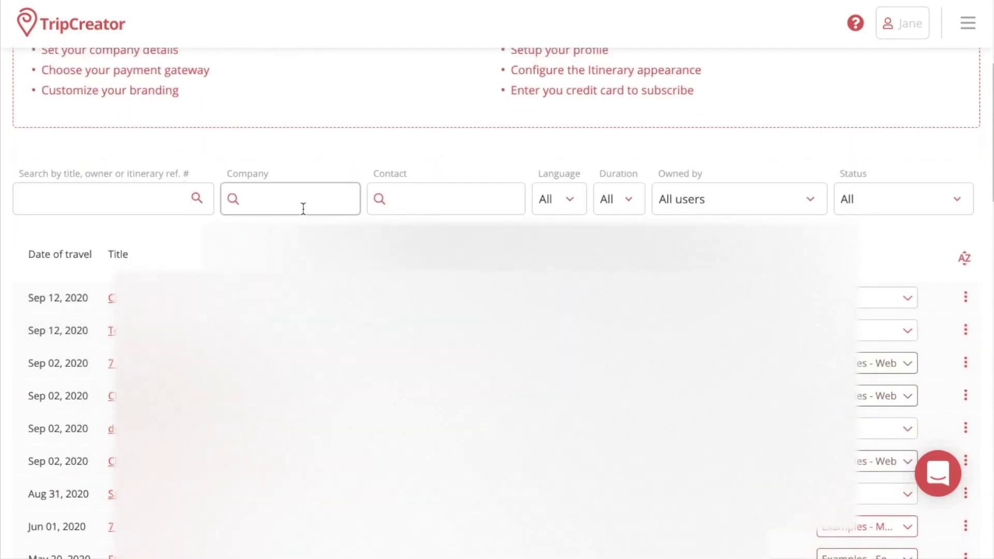
scroll(543, 192, up, 5)
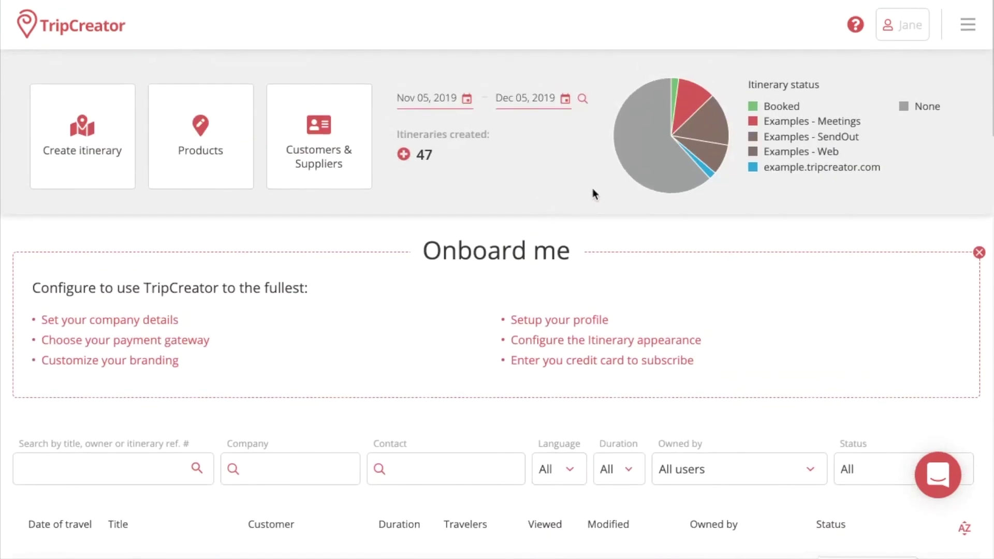
click(962, 30)
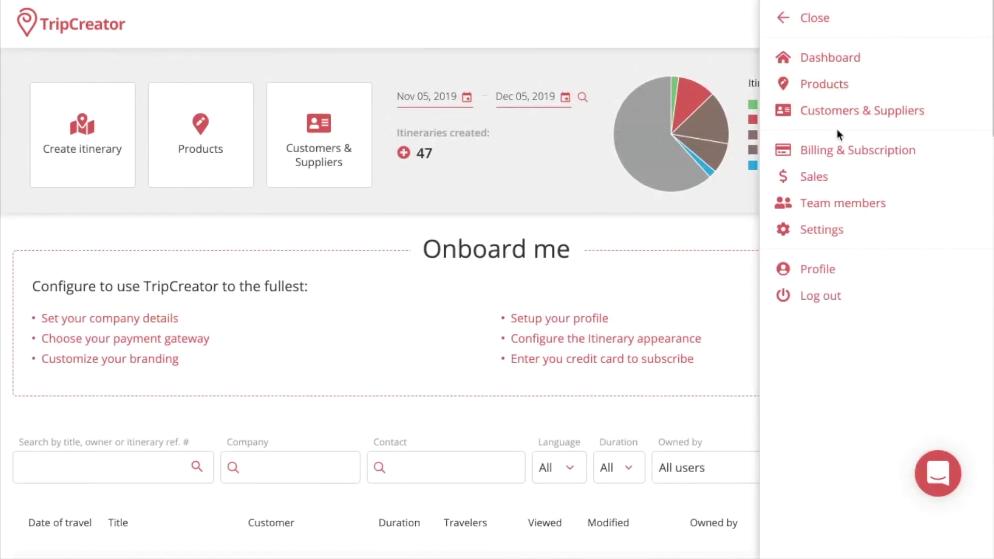
click(824, 26)
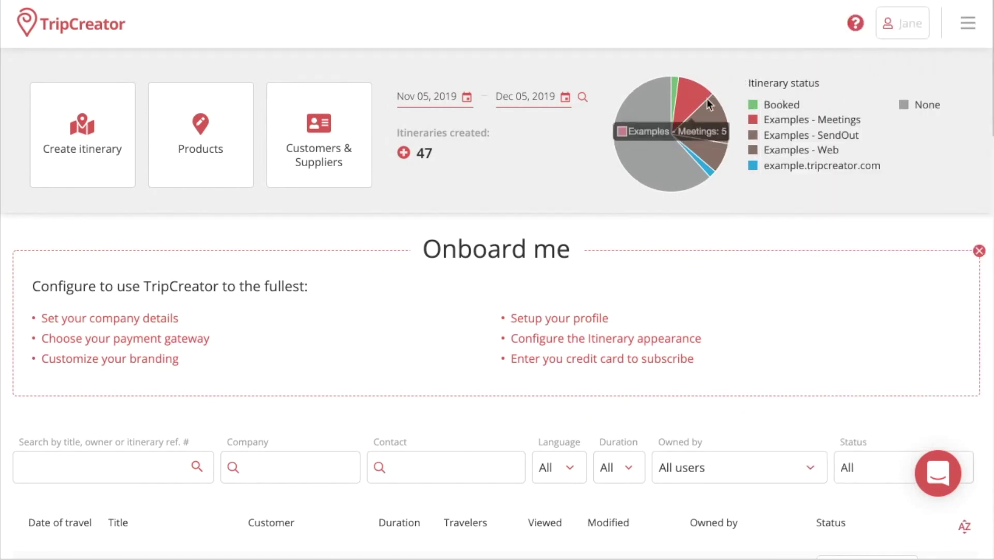
Step: Check the first itinerary's status choices, leaving its status unchanged
mouse_move(700, 136)
scroll(706, 182, down, 6)
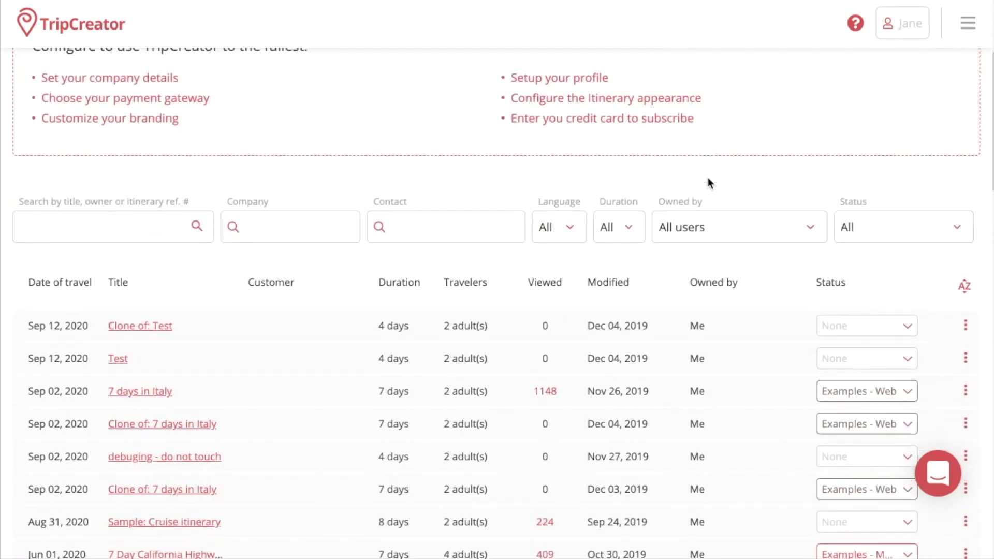
click(866, 269)
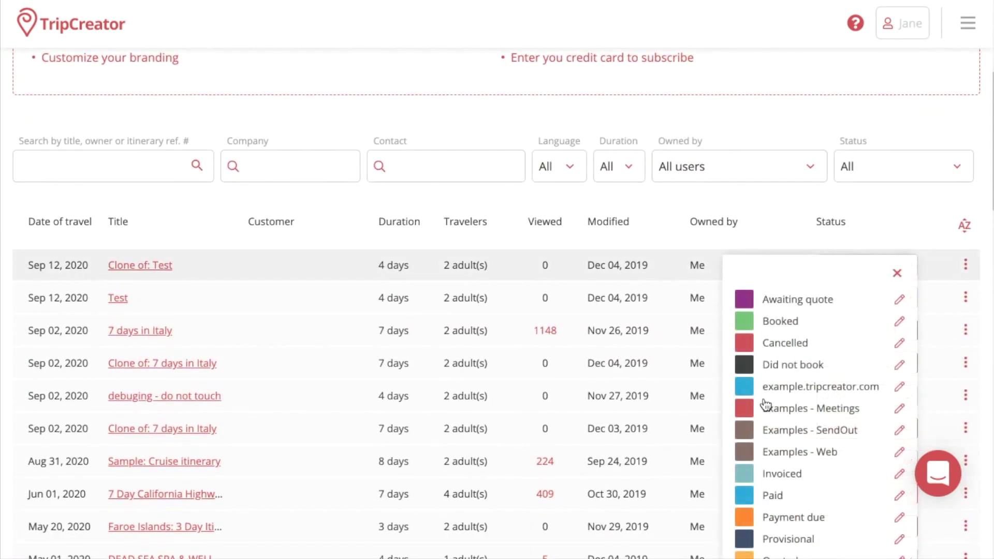
click(897, 275)
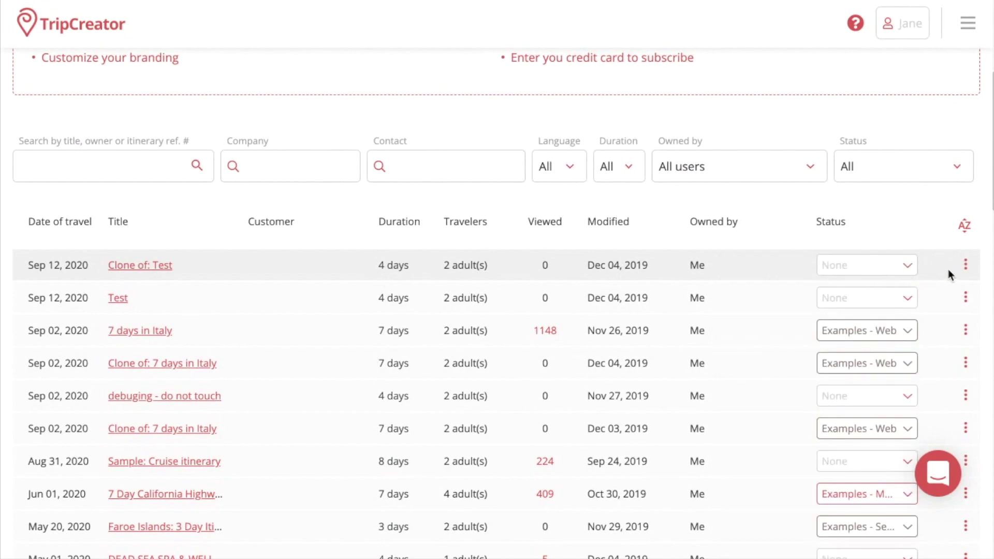
scroll(862, 269, up, 2)
scroll(862, 265, up, 4)
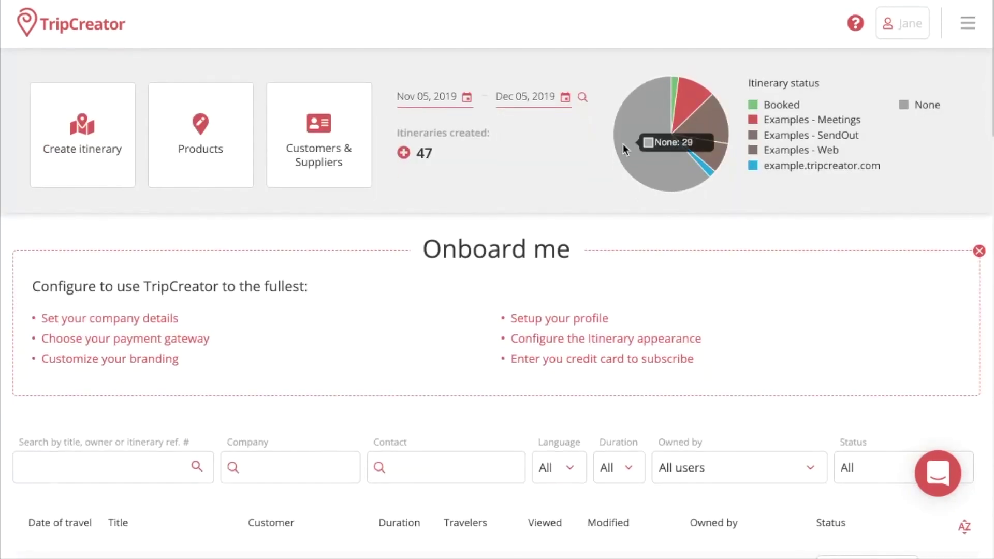
Step: Start a new company of type Customer in the Customers & Suppliers directory
mouse_move(676, 132)
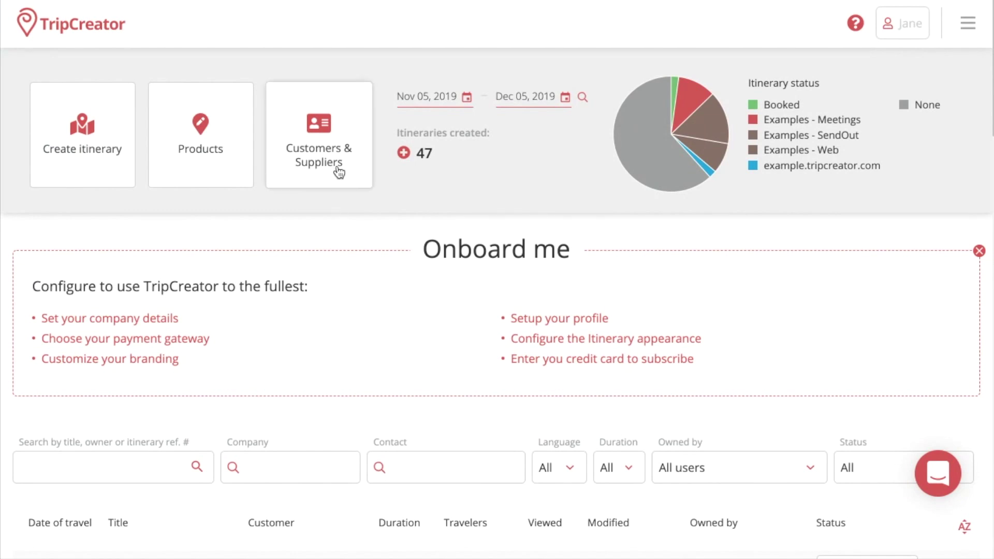
click(333, 143)
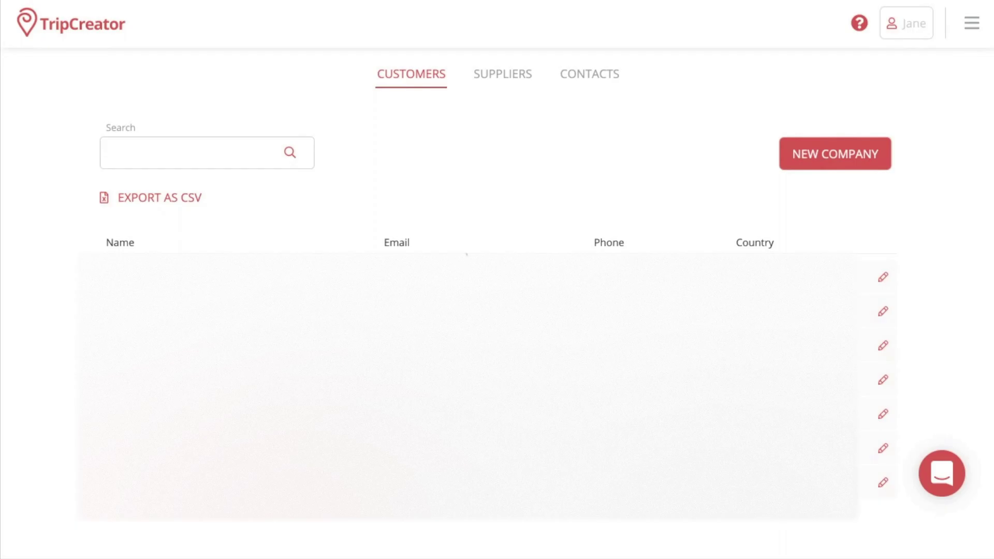
click(844, 158)
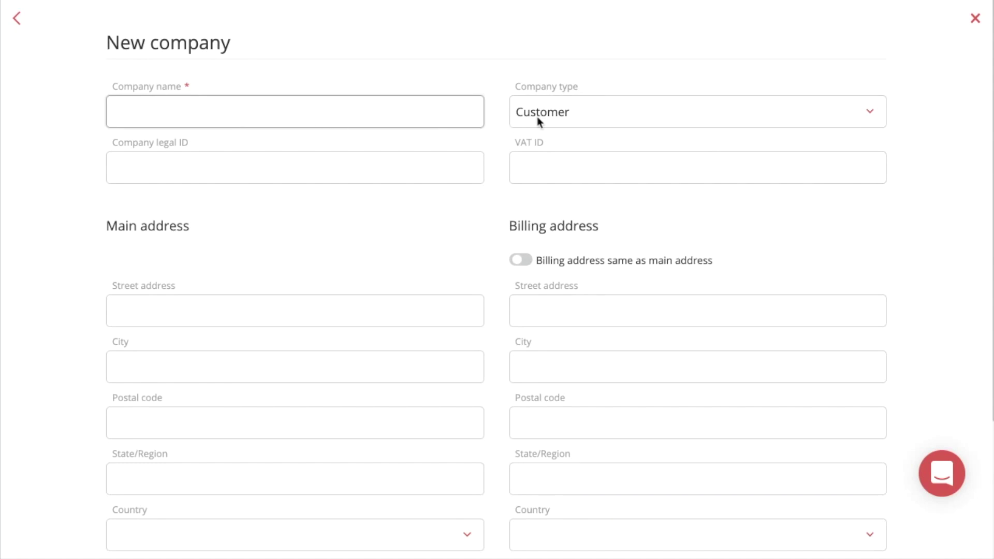
click(608, 106)
click(600, 113)
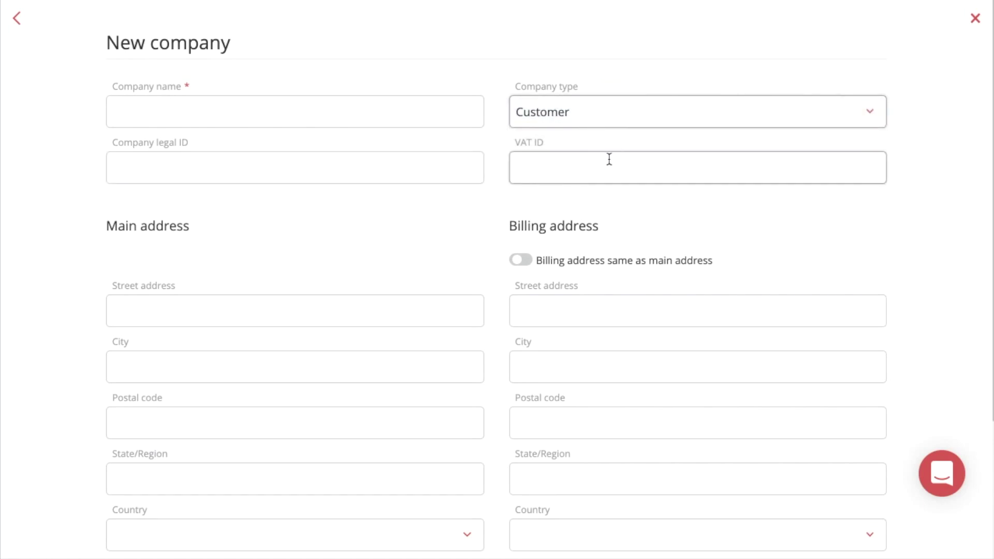
Step: Toggle the billing-address-matches-main option on and off, then discard the company form
scroll(523, 164, down, 2)
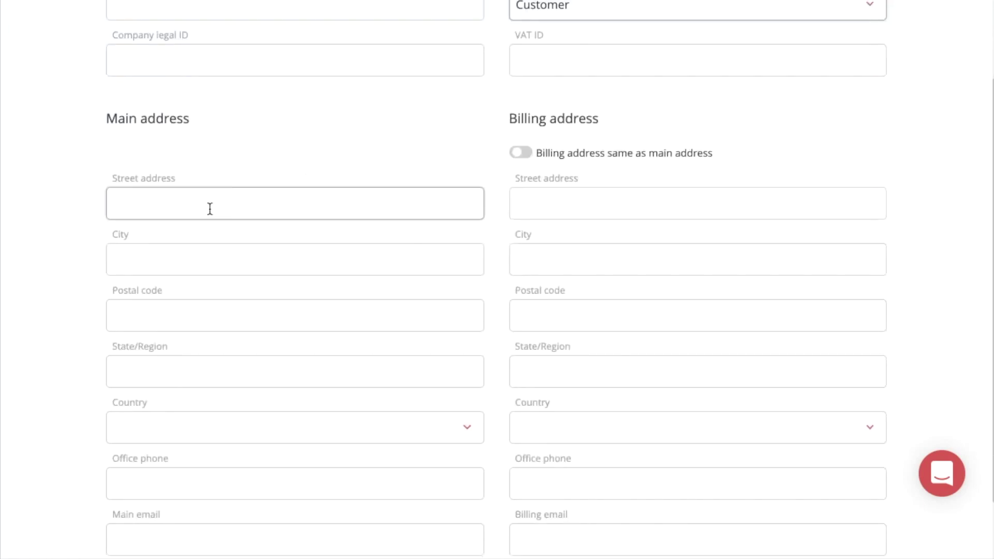
scroll(209, 208, down, 2)
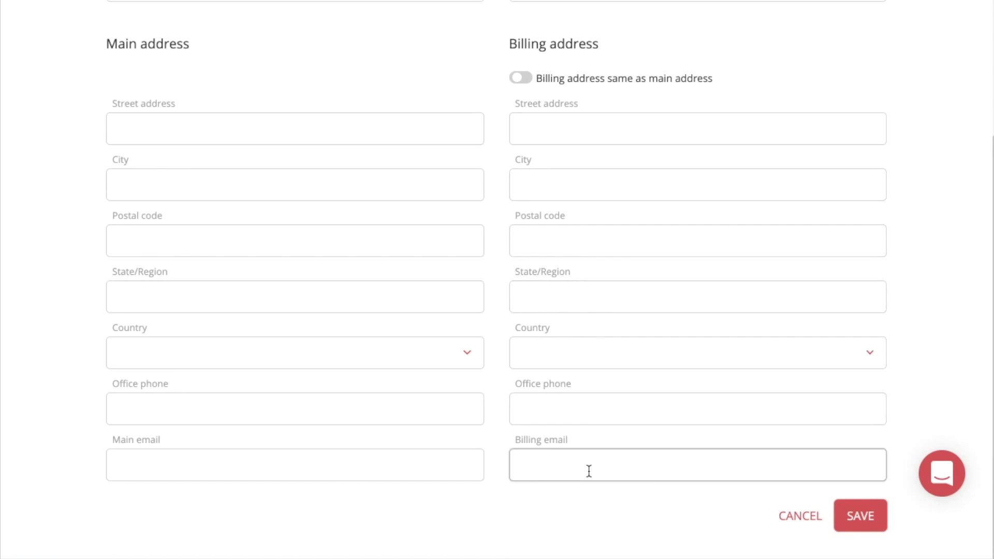
scroll(622, 171, up, 3)
scroll(840, 190, down, 4)
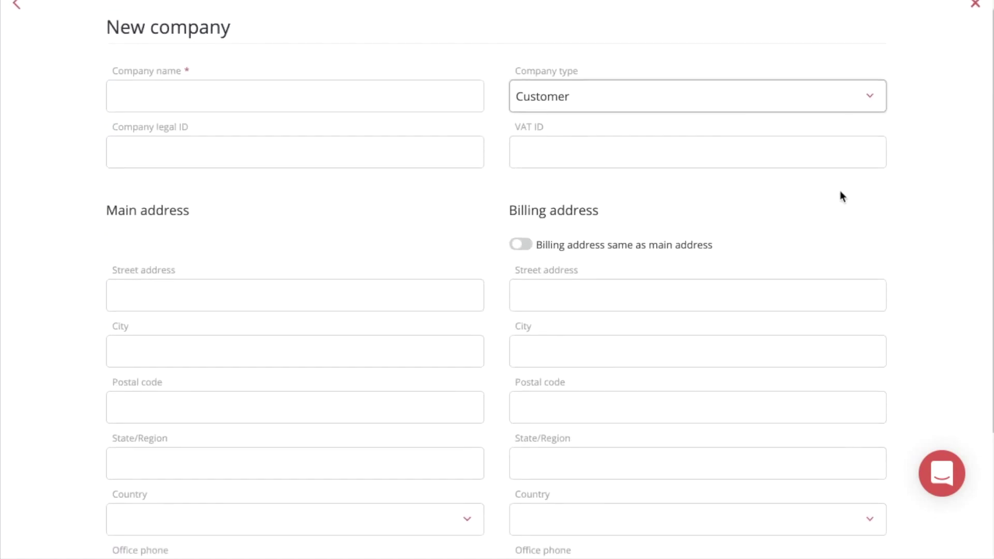
click(535, 82)
click(536, 81)
click(801, 517)
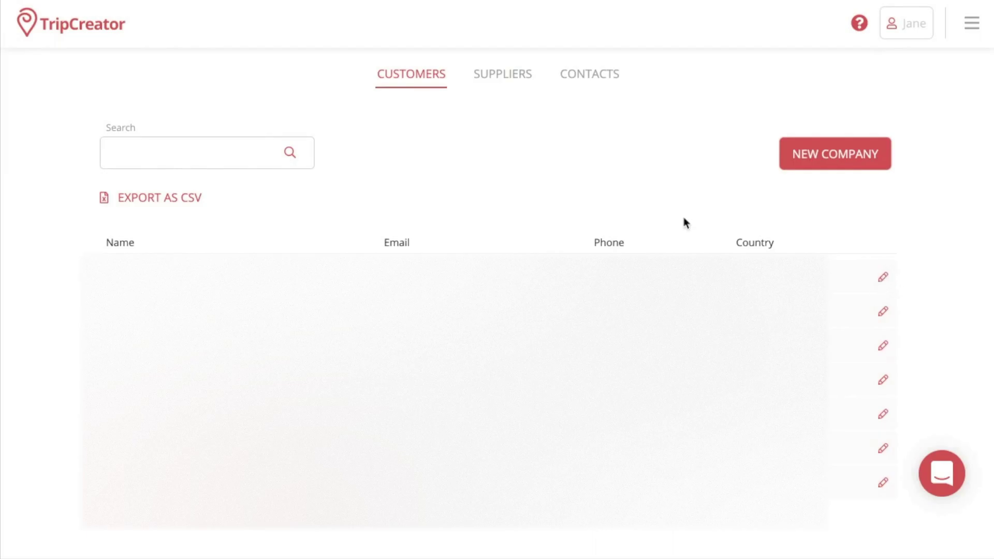
Step: Open and close a new supplier form without saving, then go to the Contacts list
click(489, 74)
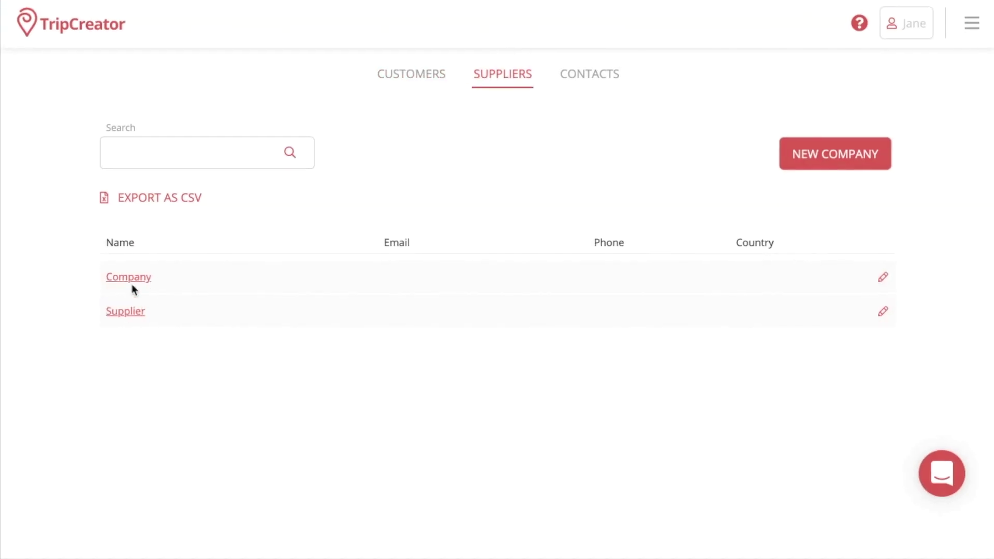
click(805, 156)
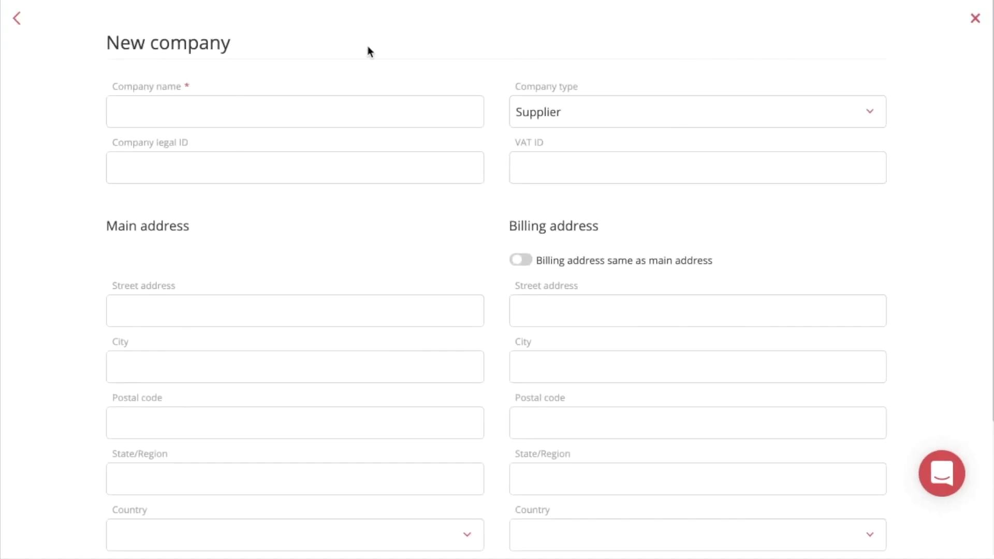
scroll(421, 435, down, 4)
scroll(423, 436, up, 4)
click(976, 19)
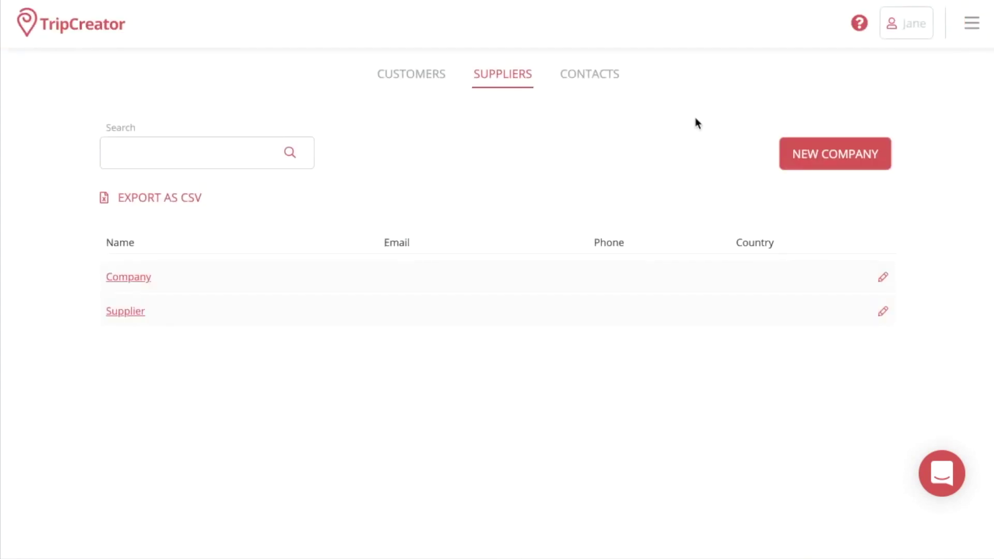
click(583, 77)
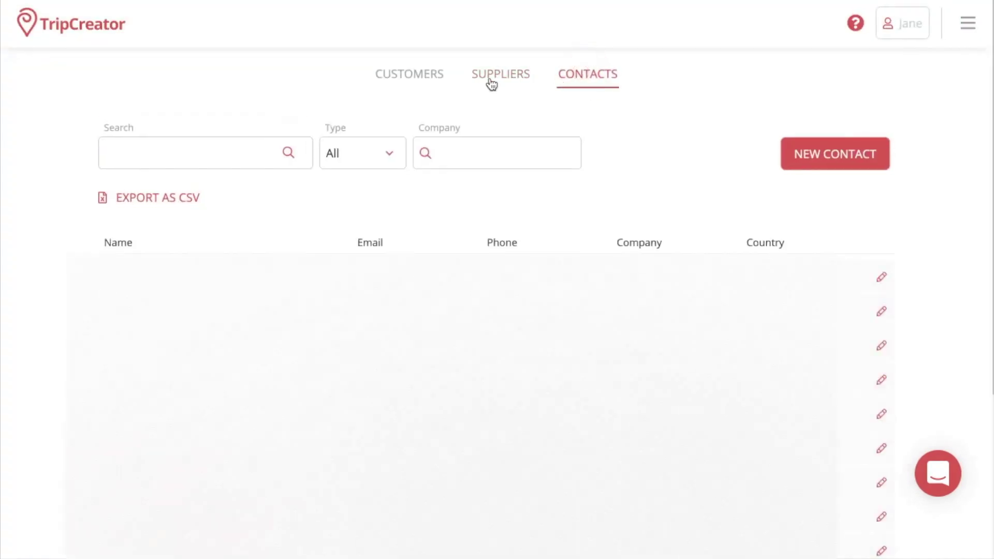
Step: Try the contacts search, type filter (left at All) and company filter
scroll(494, 300, down, 3)
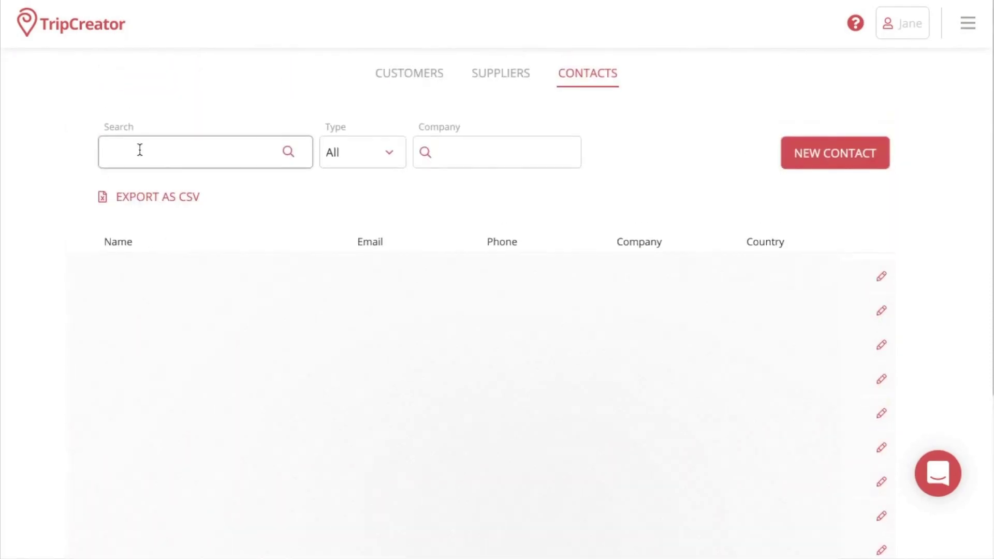
click(137, 149)
click(355, 149)
click(354, 142)
click(484, 150)
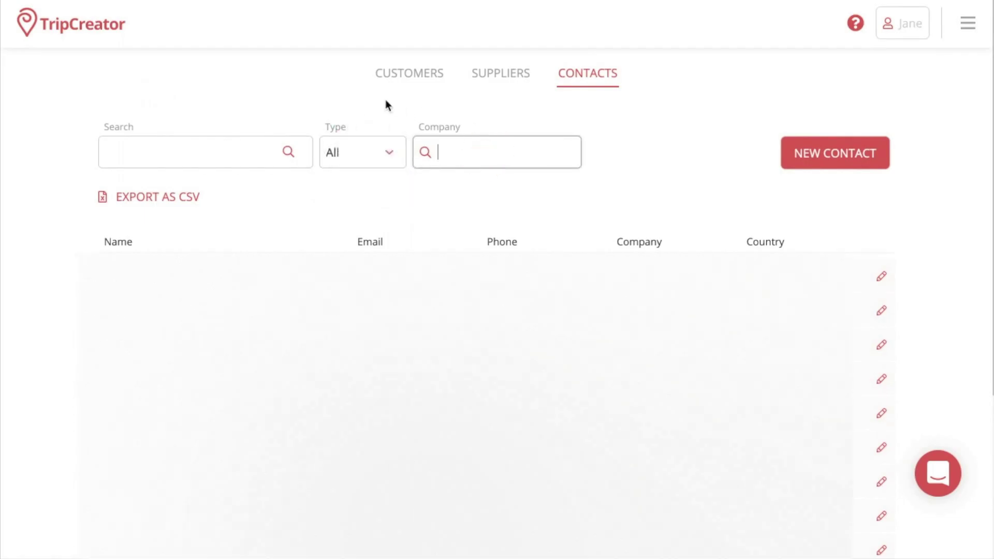
Step: Fill in the New contact form, starting with the first name, and save it
click(803, 151)
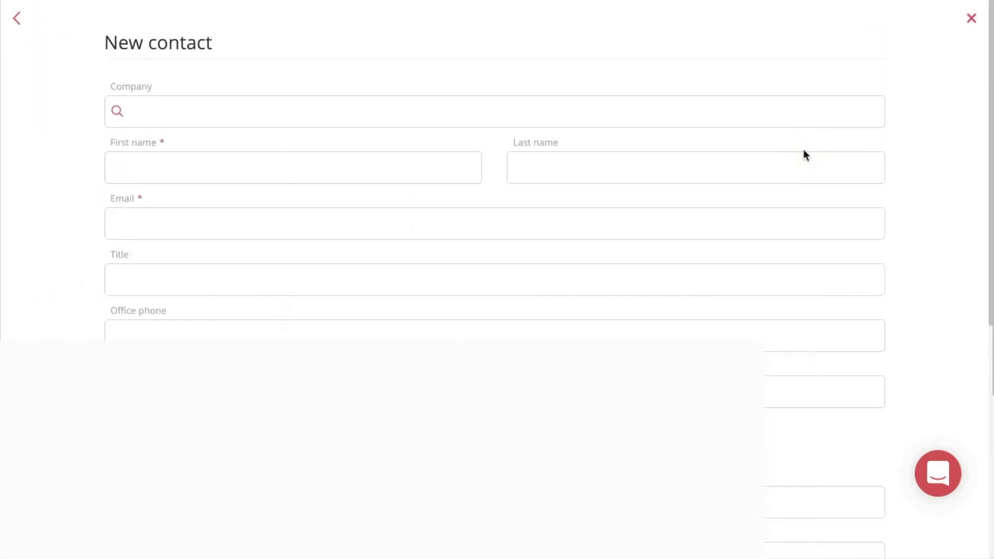
click(235, 162)
scroll(235, 162, down, 1)
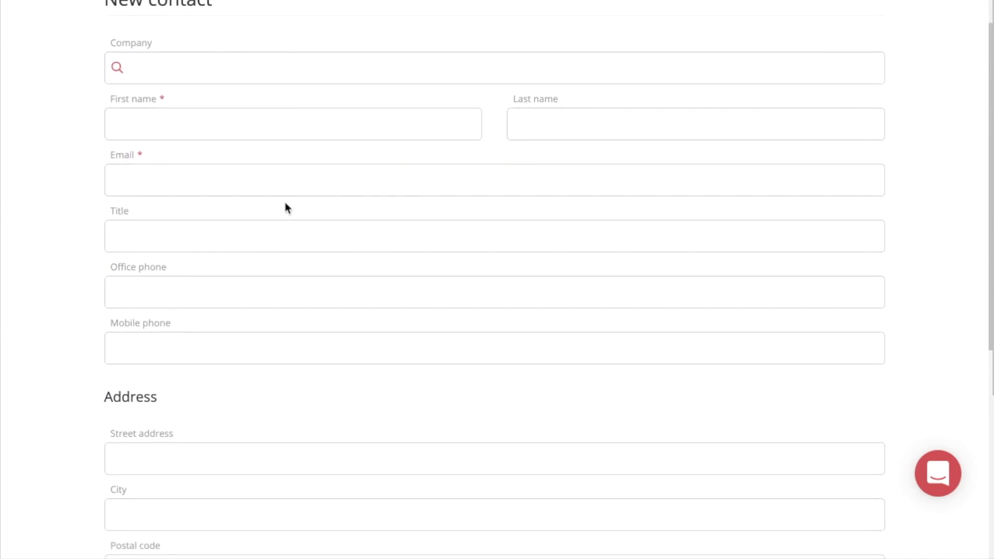
scroll(272, 305, down, 3)
scroll(155, 239, down, 1)
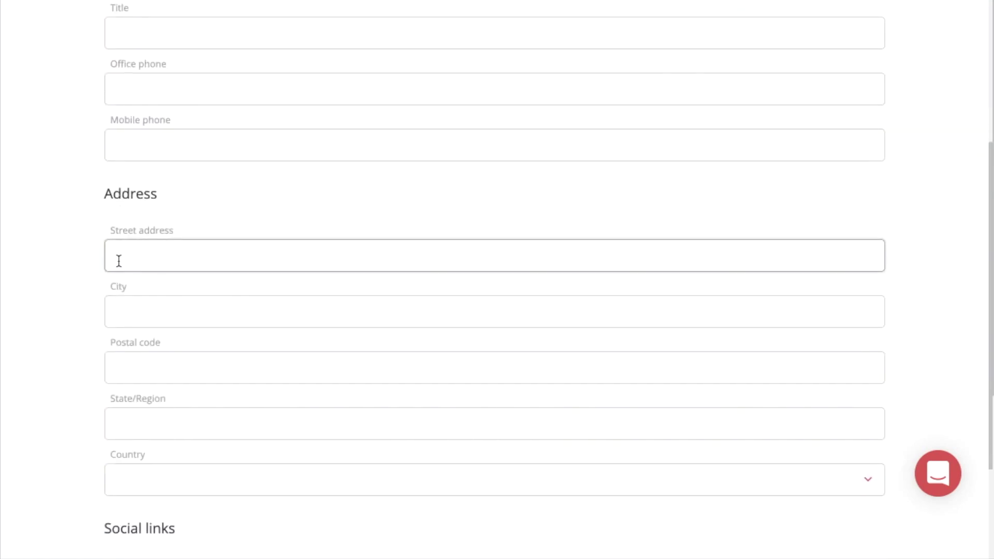
scroll(119, 261, down, 1)
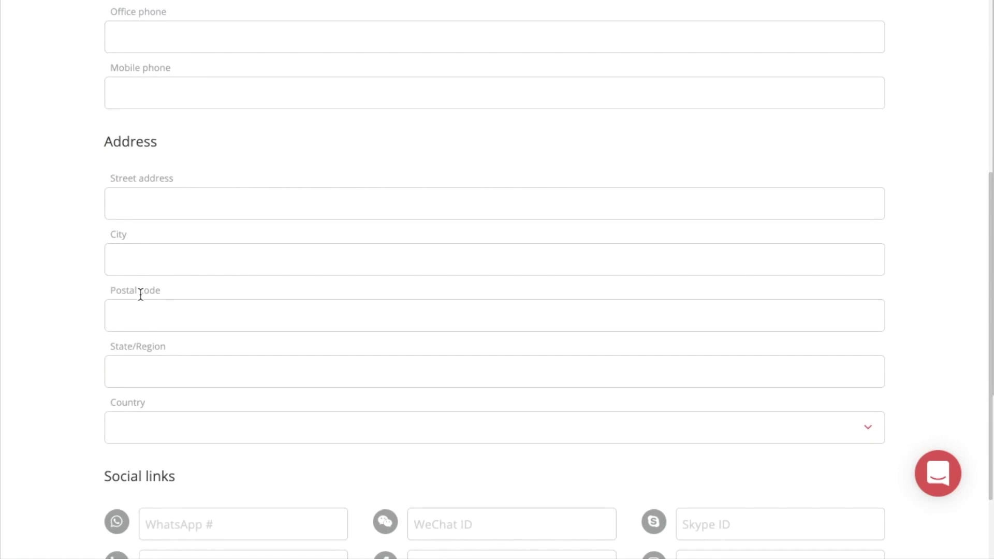
scroll(141, 295, down, 1)
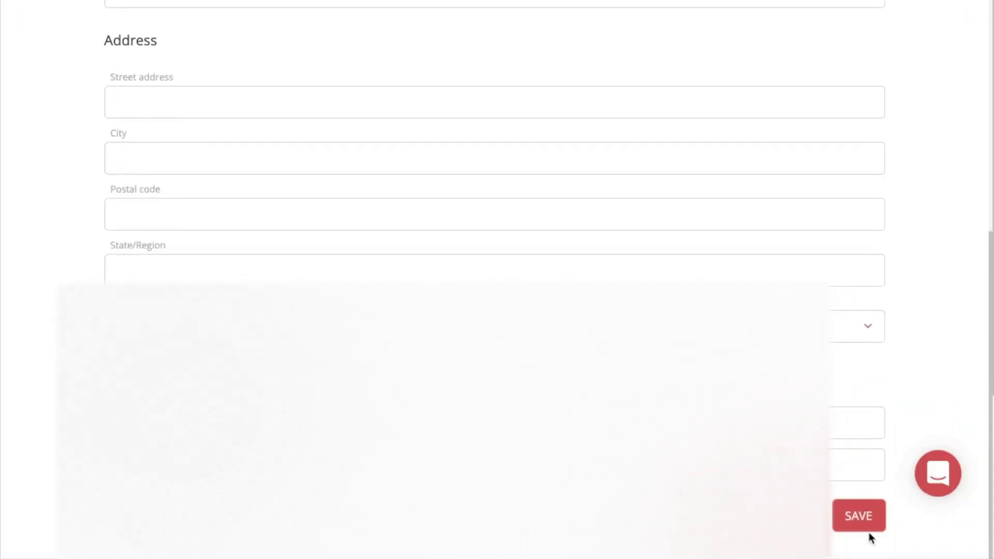
click(859, 518)
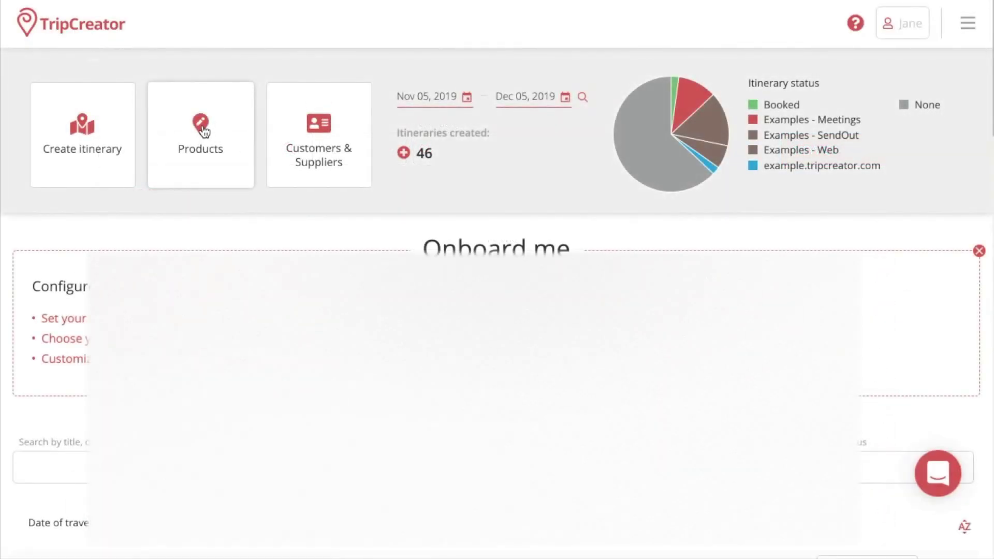
click(203, 131)
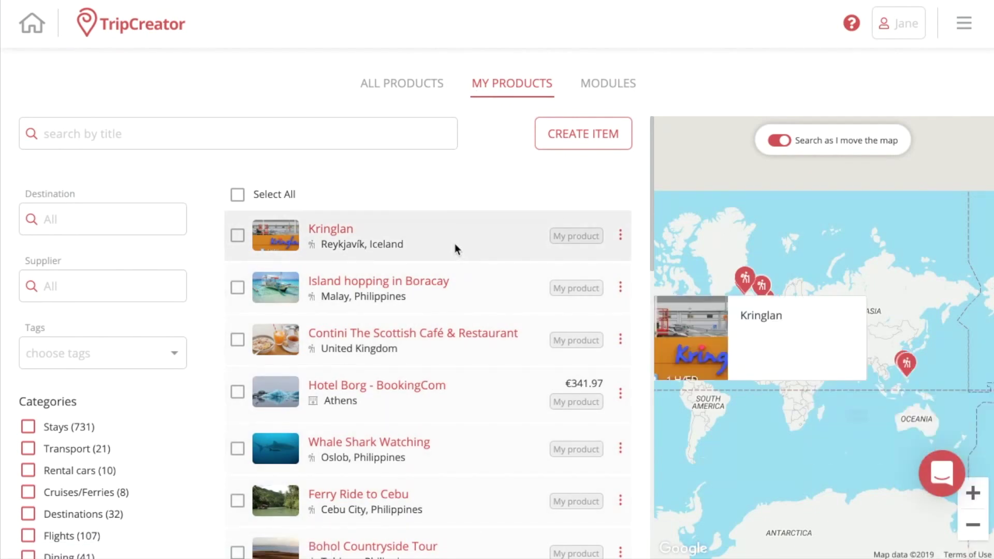
scroll(497, 246, down, 1)
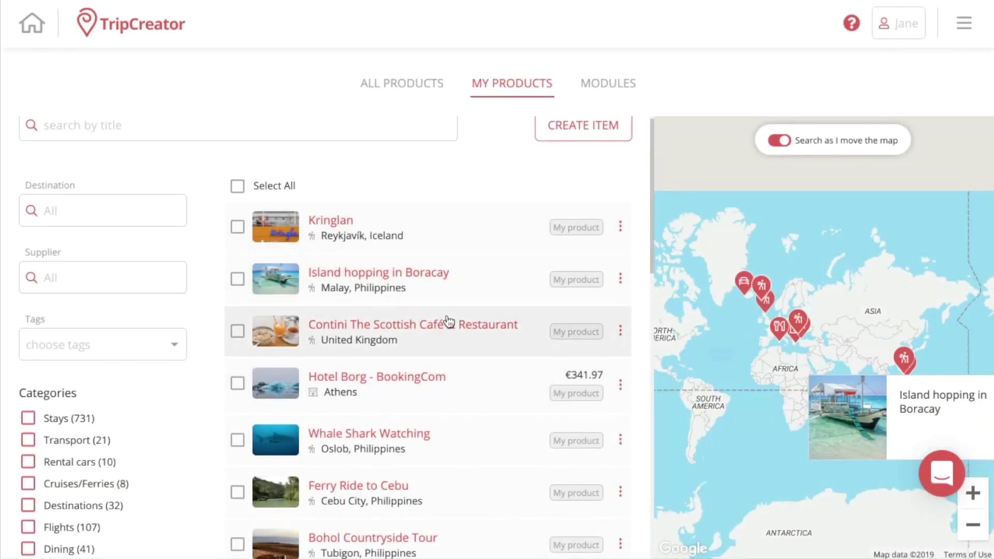
scroll(444, 319, down, 1)
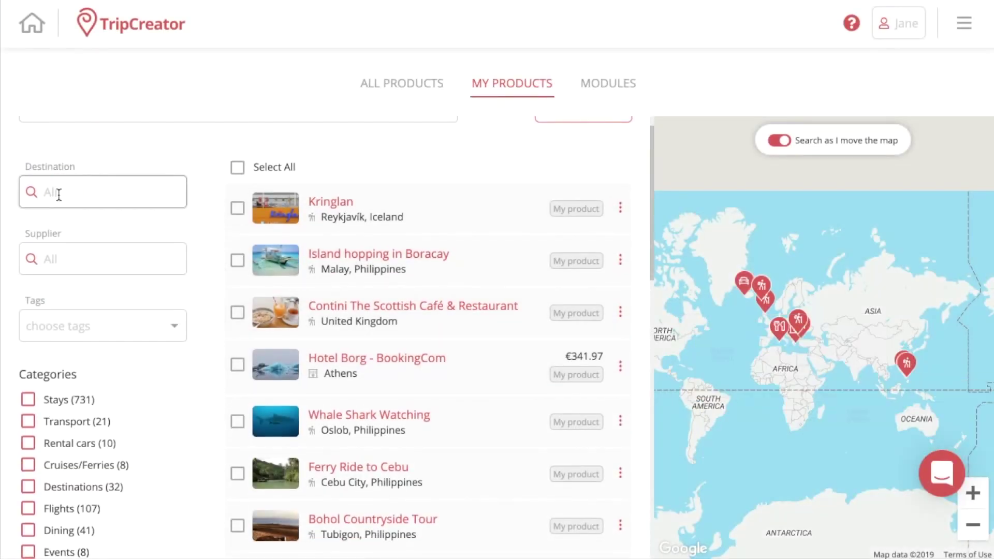
scroll(80, 196, up, 1)
click(91, 136)
click(86, 283)
click(54, 359)
scroll(83, 432, down, 1)
scroll(80, 433, down, 3)
scroll(77, 409, up, 4)
click(78, 351)
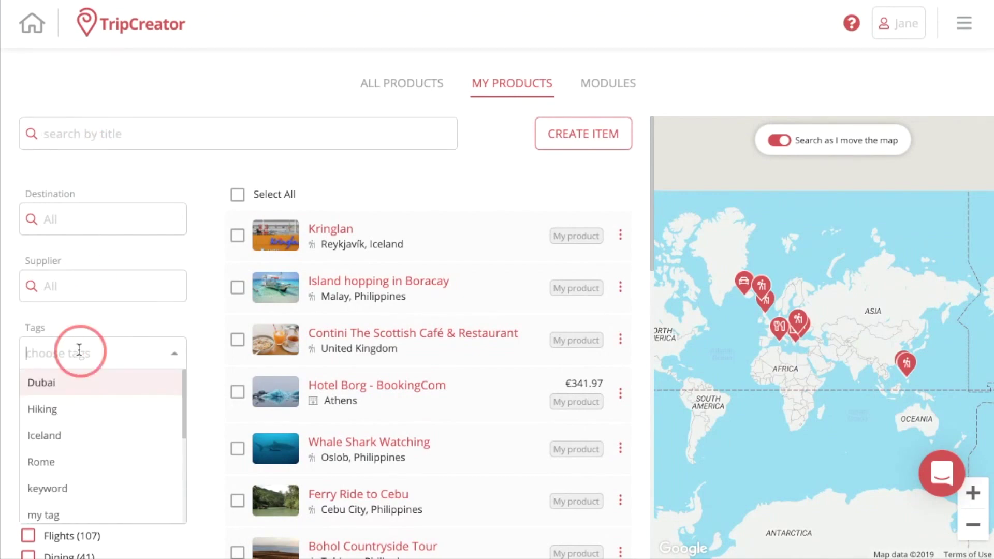
click(185, 316)
scroll(160, 393, down, 3)
click(28, 281)
scroll(361, 285, up, 3)
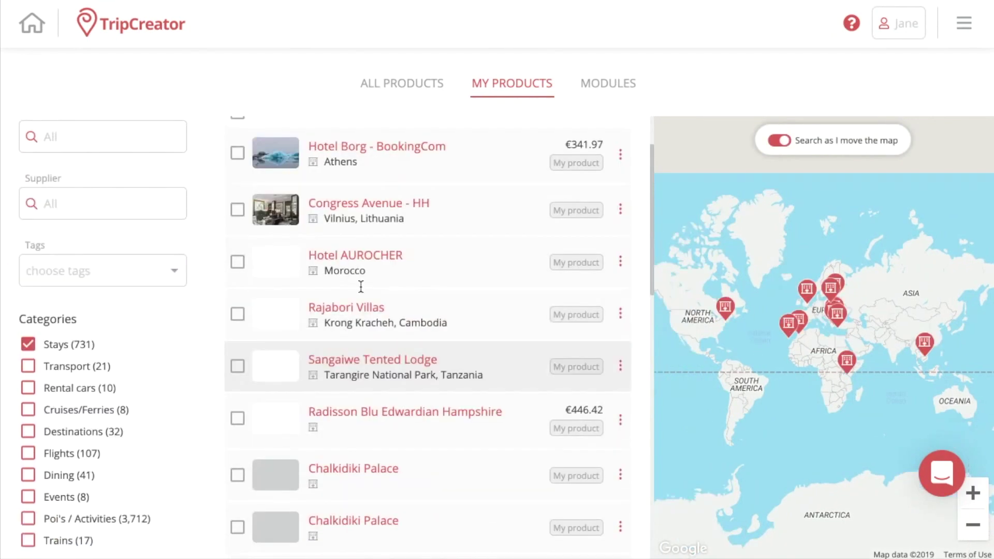
scroll(362, 292, down, 1)
scroll(363, 293, down, 1)
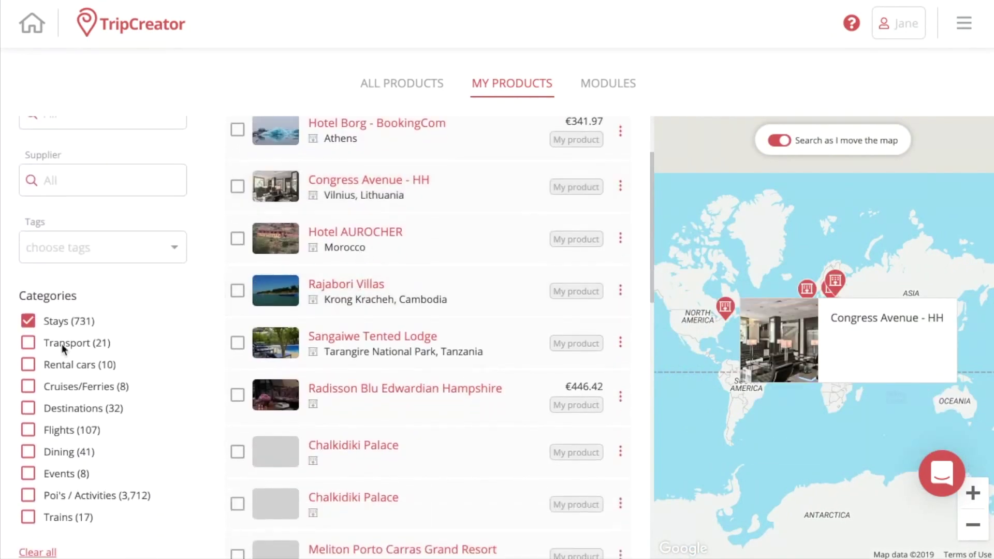
click(45, 324)
scroll(156, 355, down, 3)
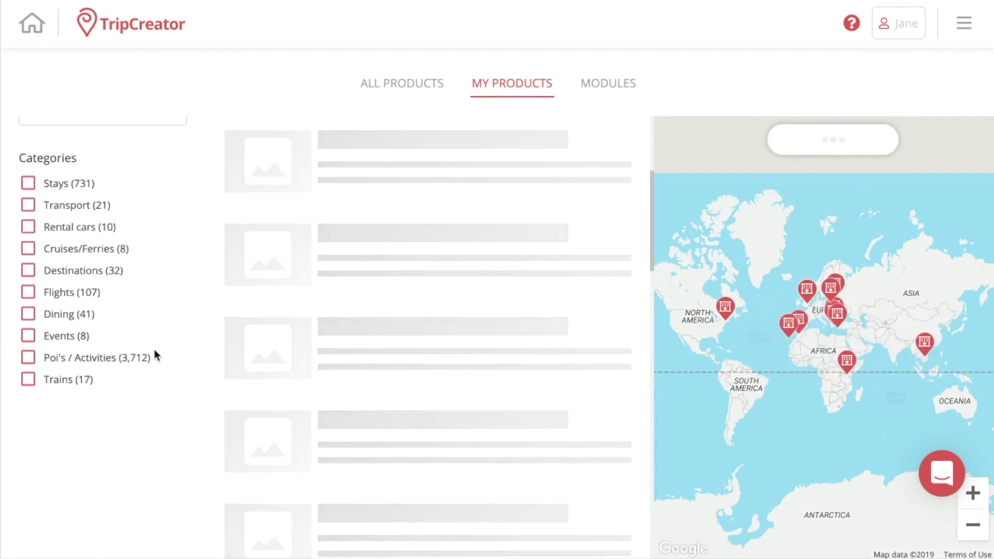
click(91, 358)
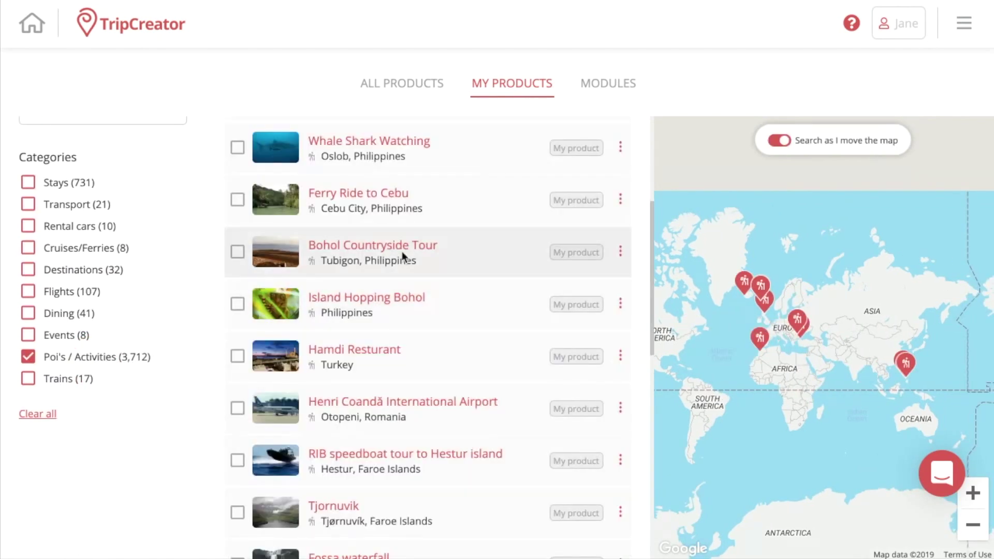
click(29, 358)
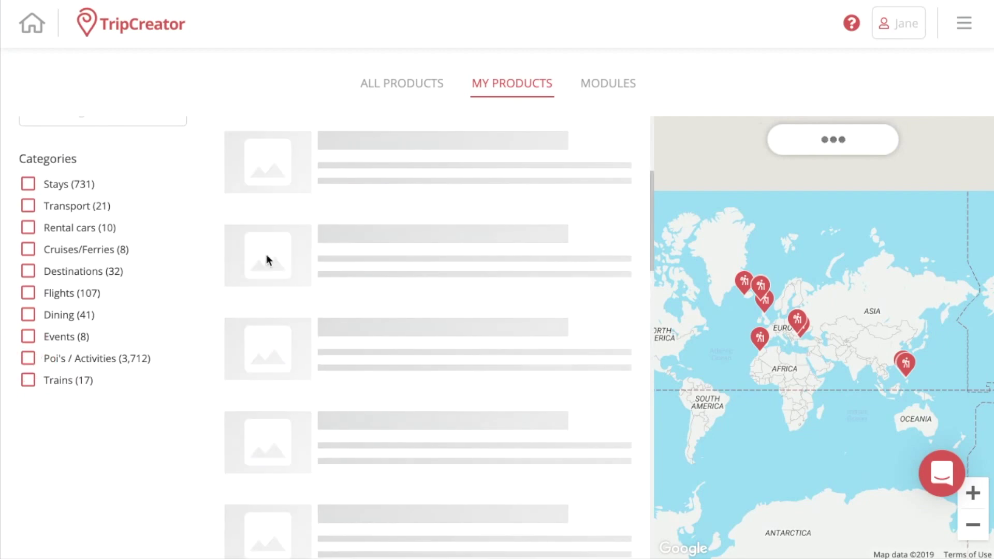
scroll(197, 253, up, 5)
scroll(197, 254, down, 1)
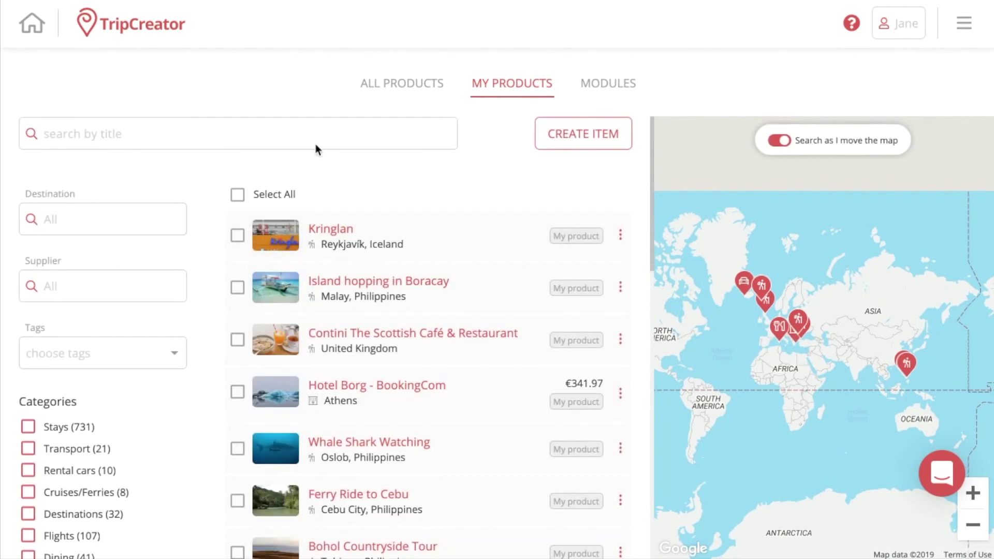
click(407, 94)
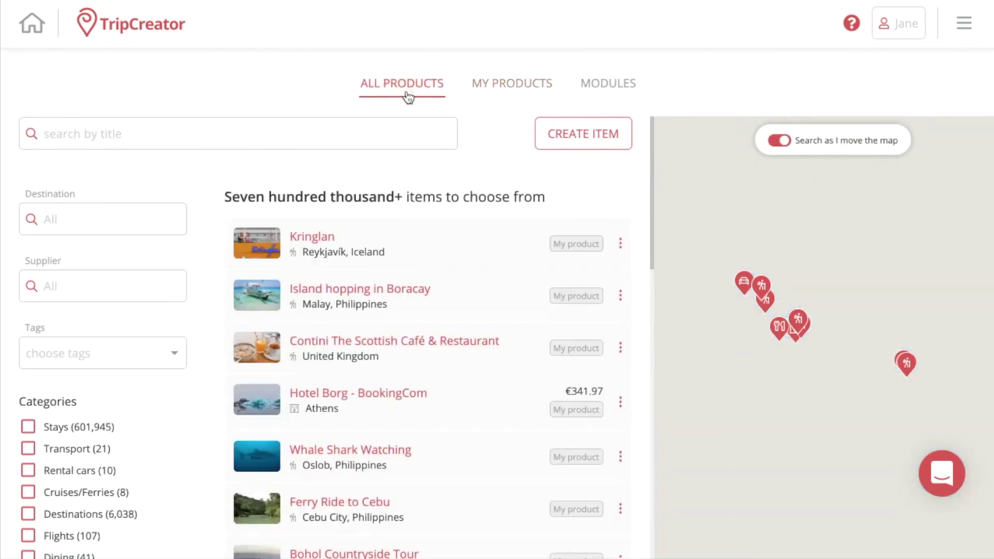
Step: Filter All Products to show only Stays, browse the results, then view the Modules list
scroll(280, 262, down, 4)
scroll(280, 262, down, 2)
scroll(279, 255, up, 4)
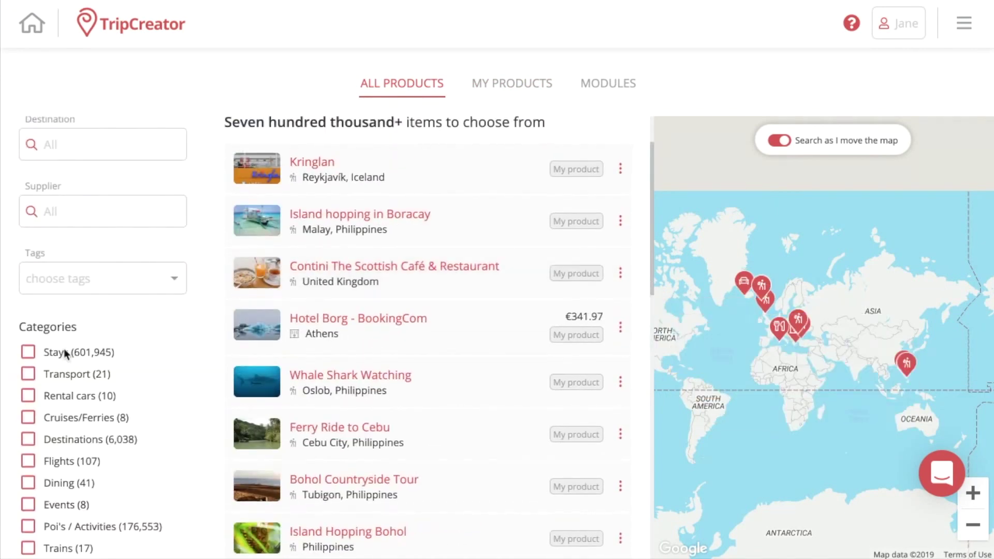
click(64, 353)
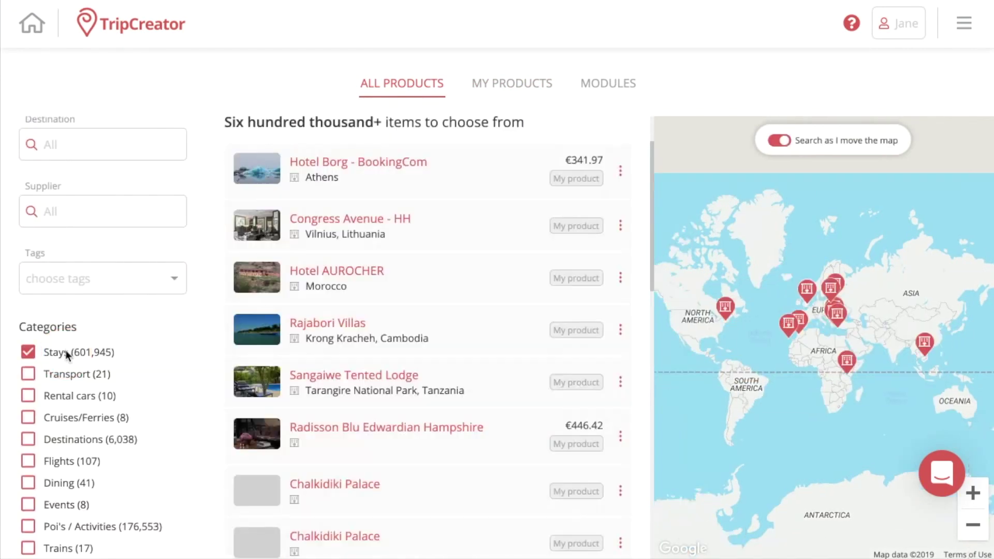
scroll(65, 350, up, 2)
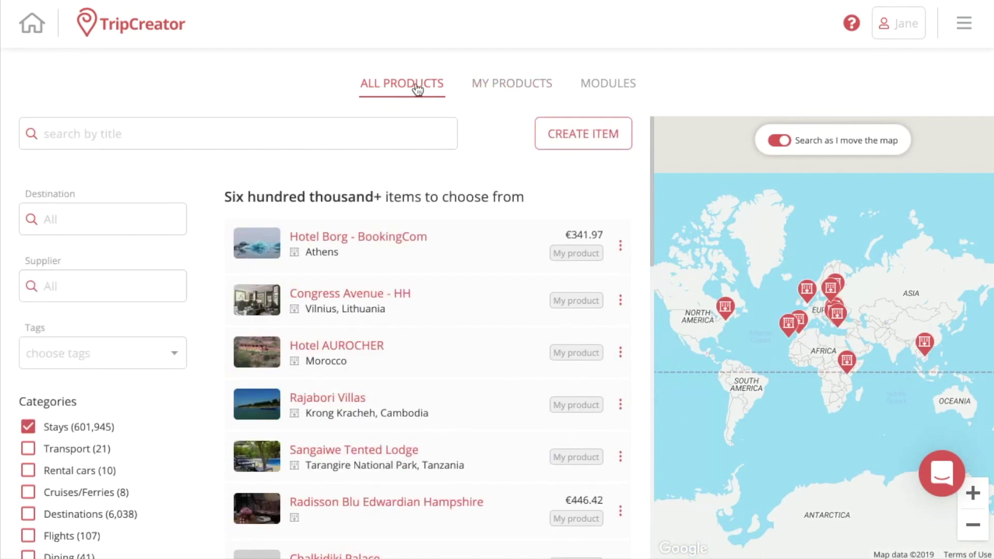
scroll(277, 353, down, 3)
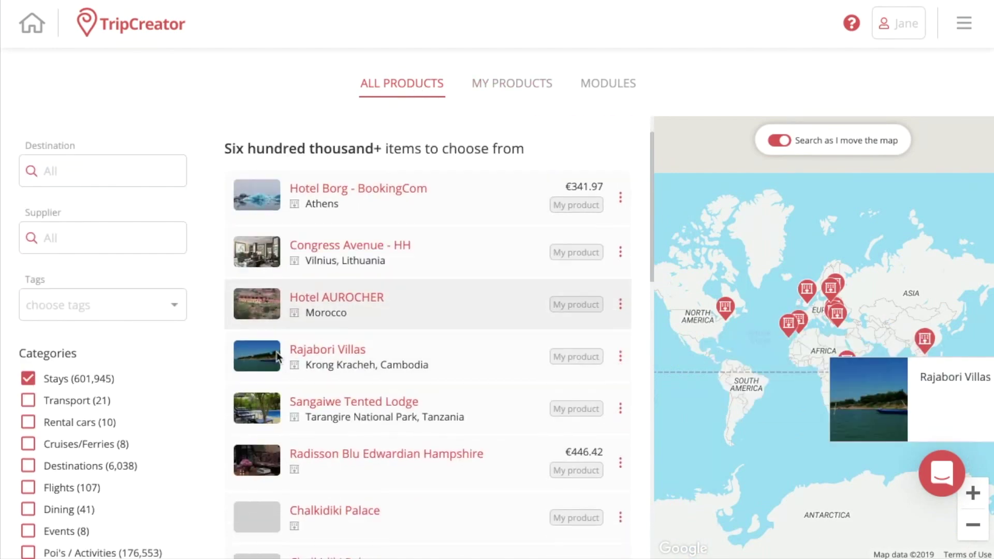
scroll(277, 352, up, 3)
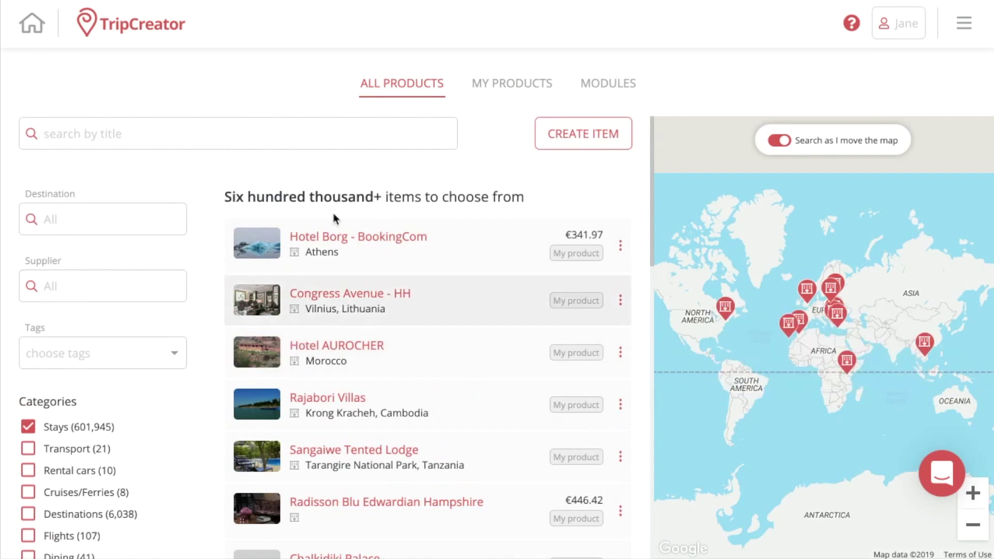
click(601, 91)
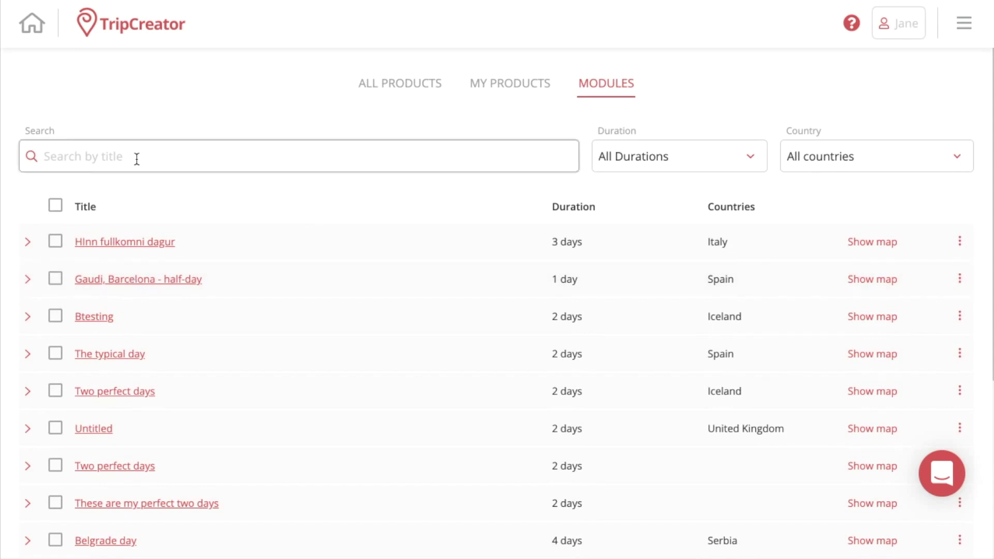
Step: Expand the Gaudi module, tick and untick Güell Park, Gaudí House-Museum and Casa Milà, and view its map
click(131, 282)
scroll(172, 278, down, 2)
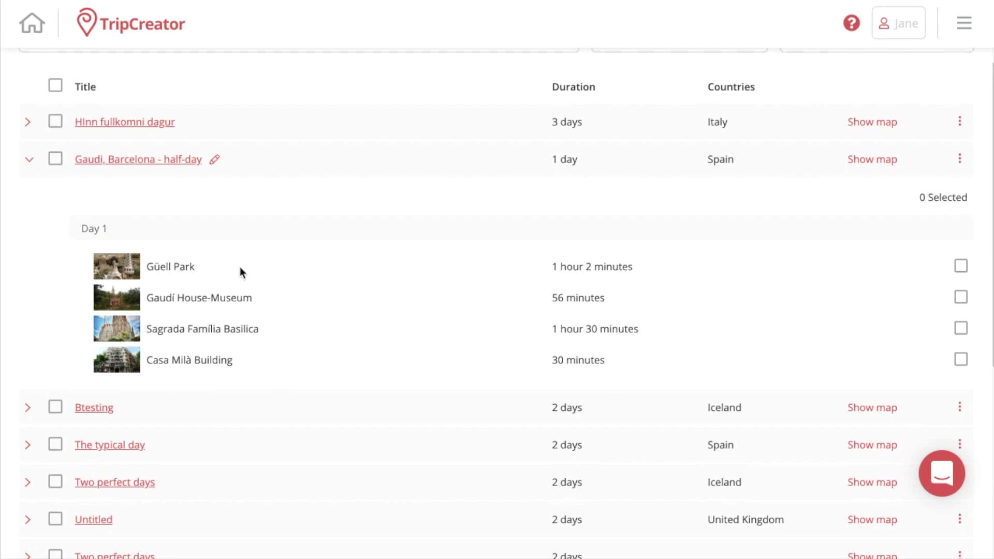
click(962, 266)
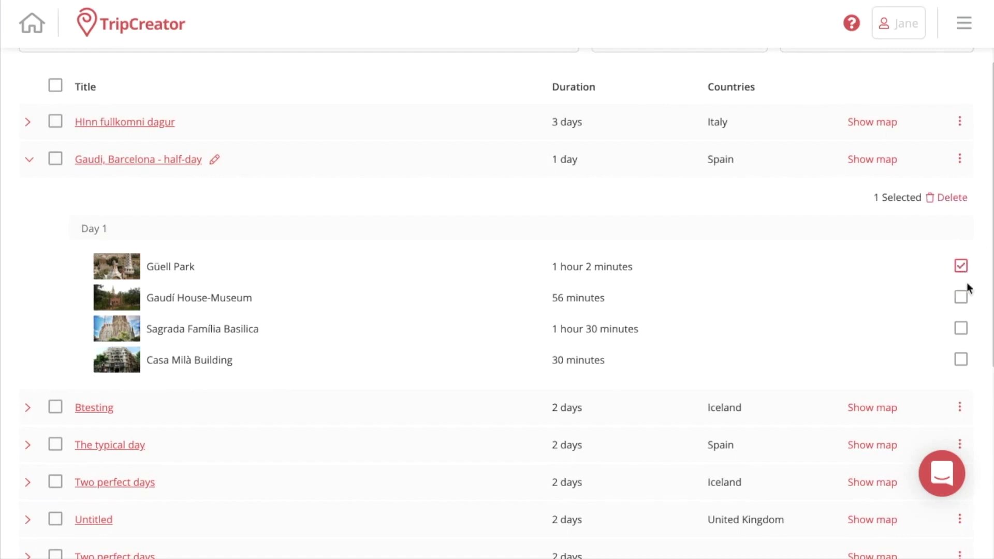
click(962, 300)
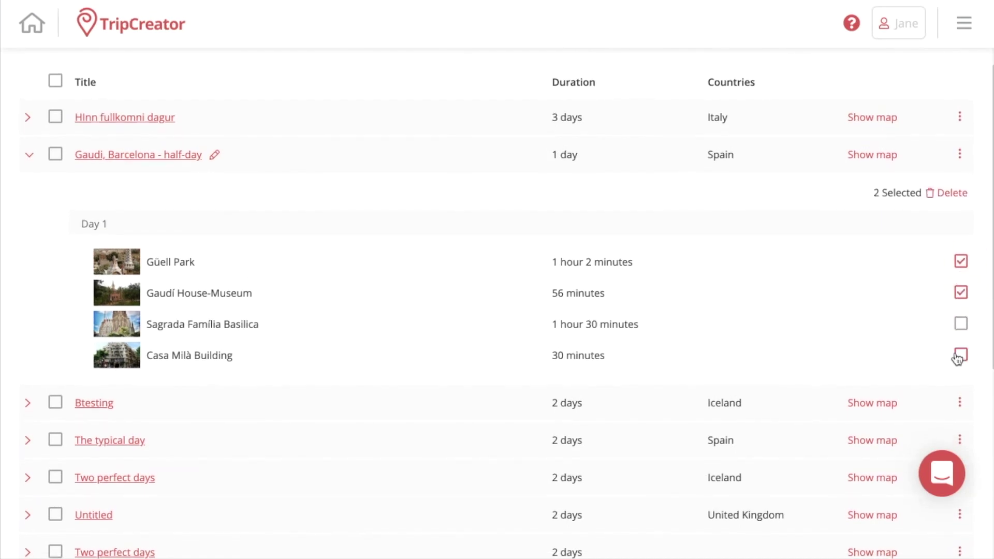
click(961, 353)
click(961, 353)
click(961, 290)
click(961, 259)
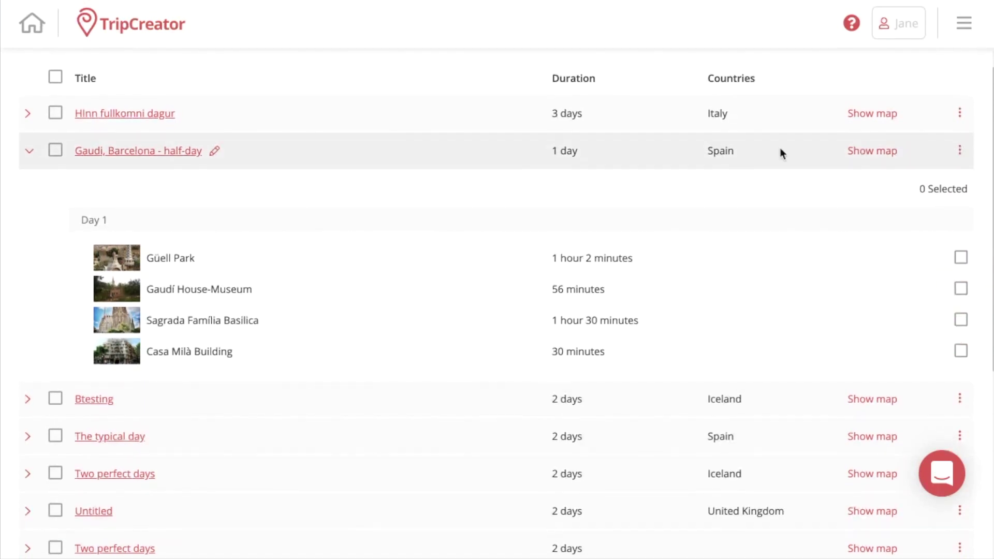
click(874, 150)
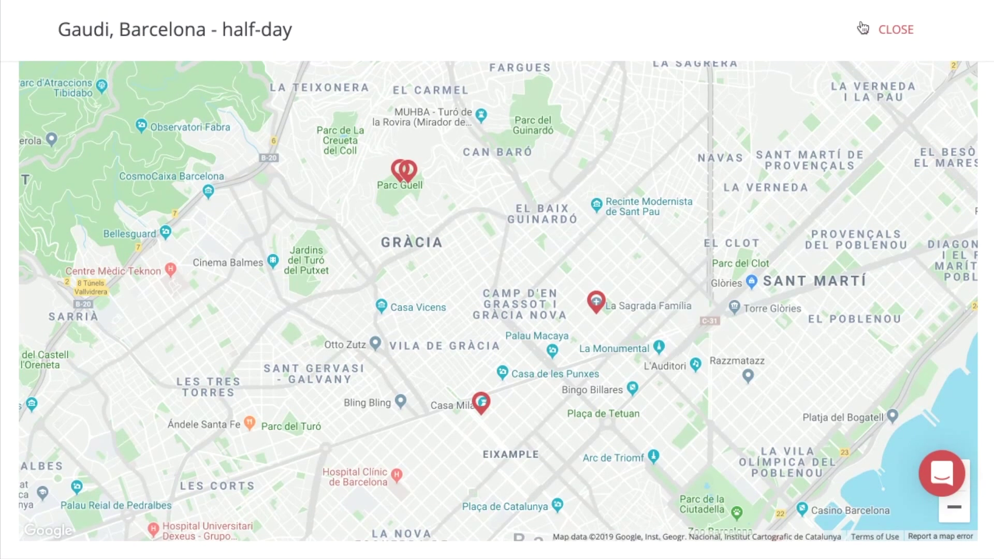
click(880, 34)
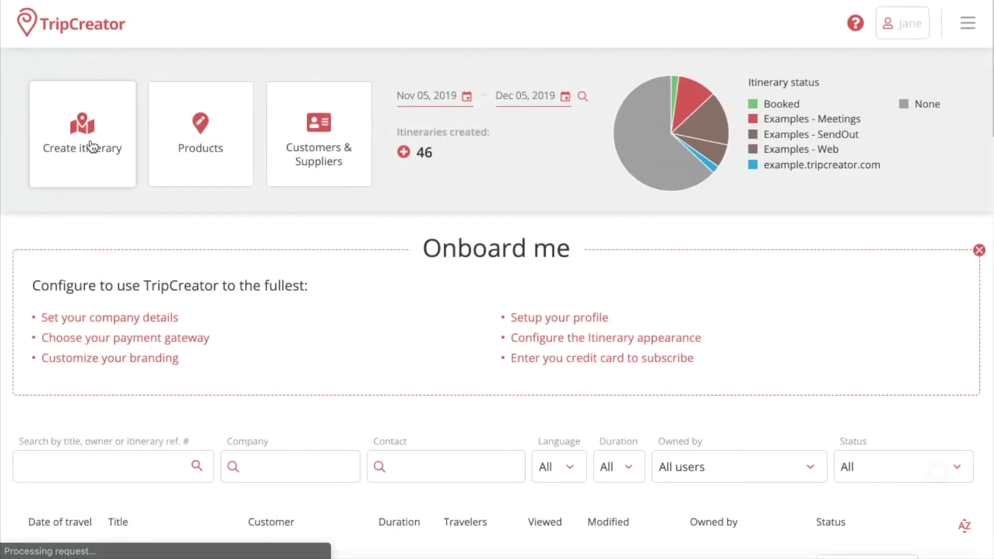
Step: Create a London itinerary for Dec 12–19, 2019, two adults and one child, in EUR, with Proposal mode off
click(88, 135)
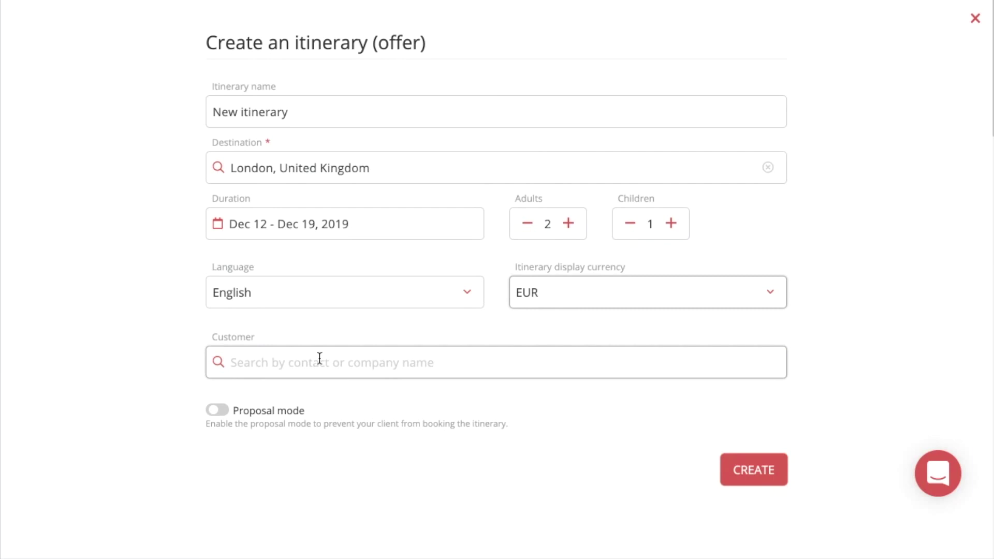
click(290, 357)
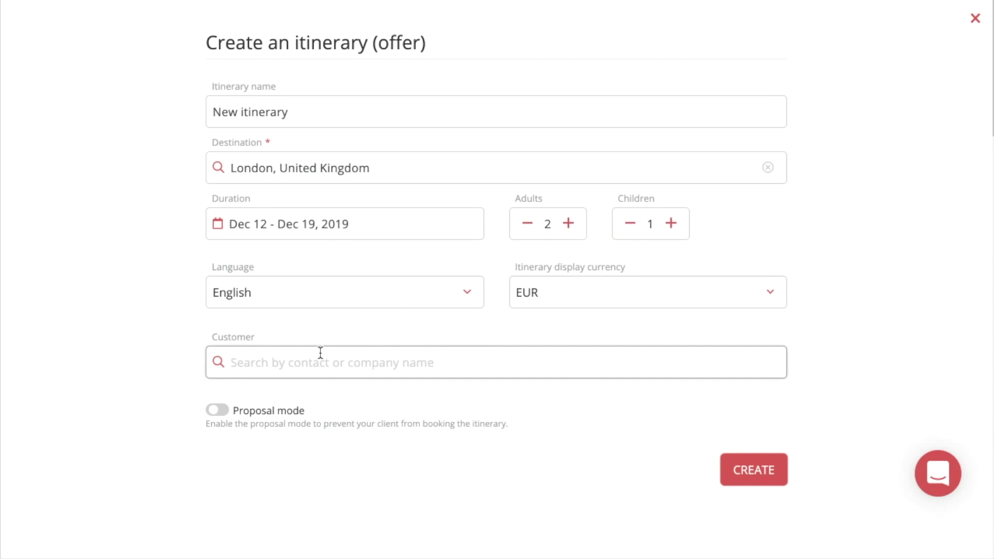
click(218, 411)
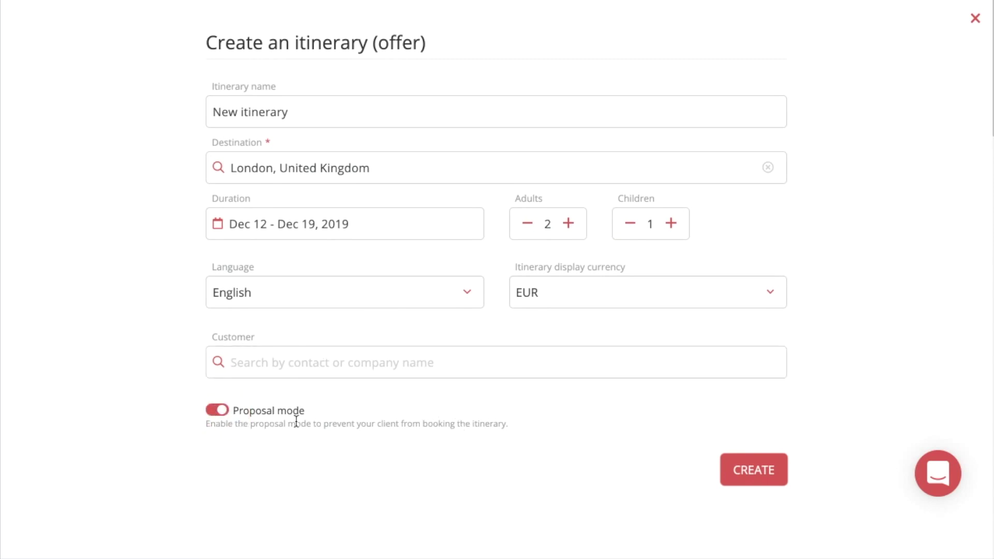
click(212, 412)
click(741, 469)
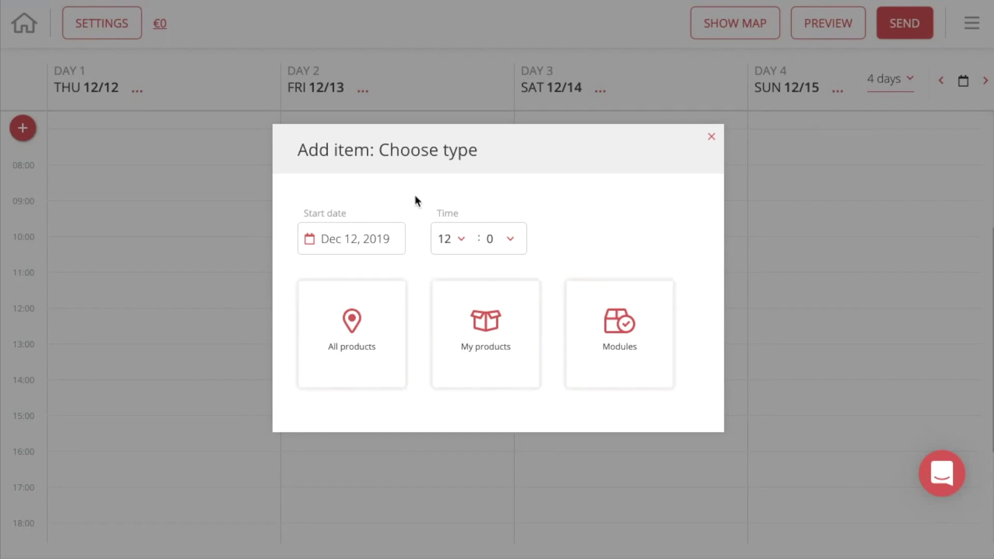
Step: Search all products for 'London eye' and open the London Eye product details
click(361, 309)
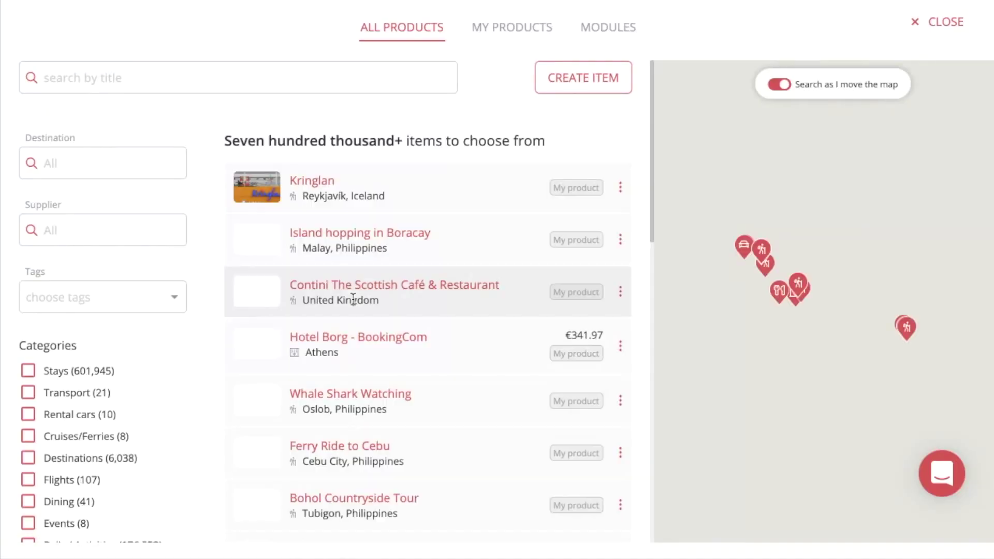
click(237, 79)
text(Lon)
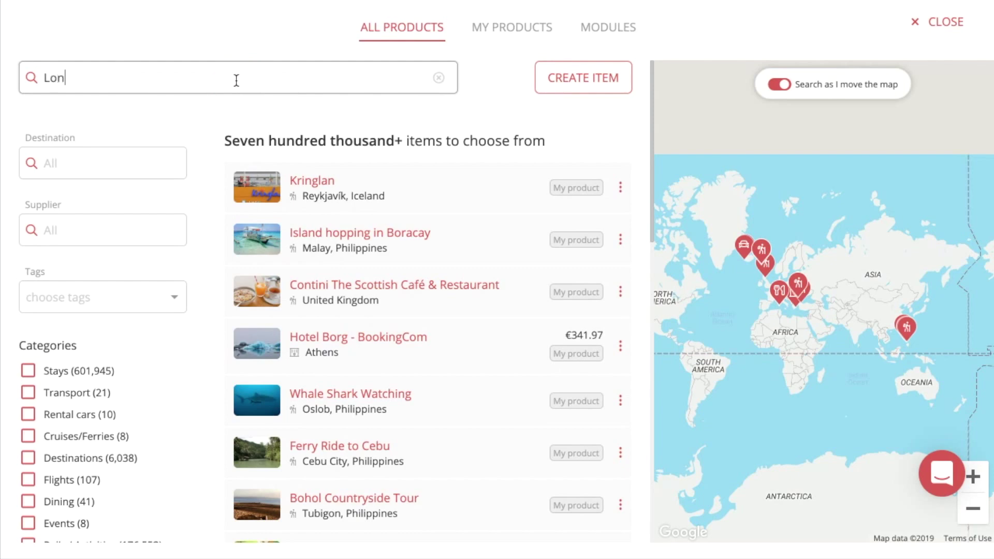
text(don eye)
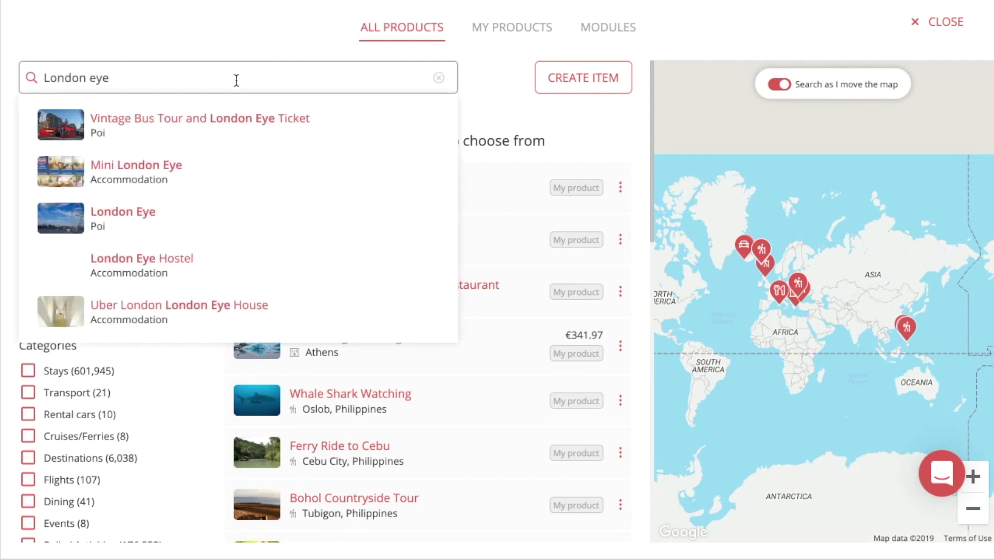
key(Return)
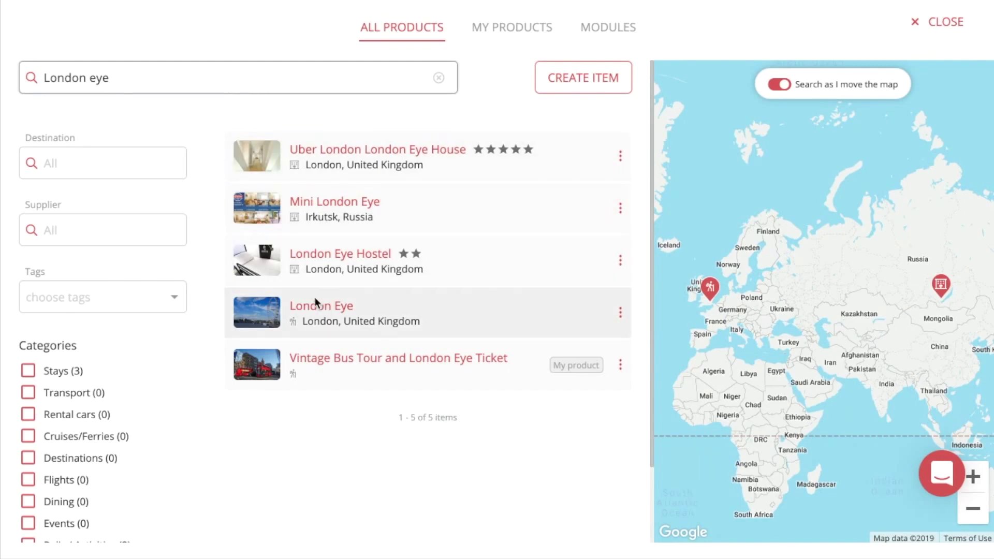
click(329, 306)
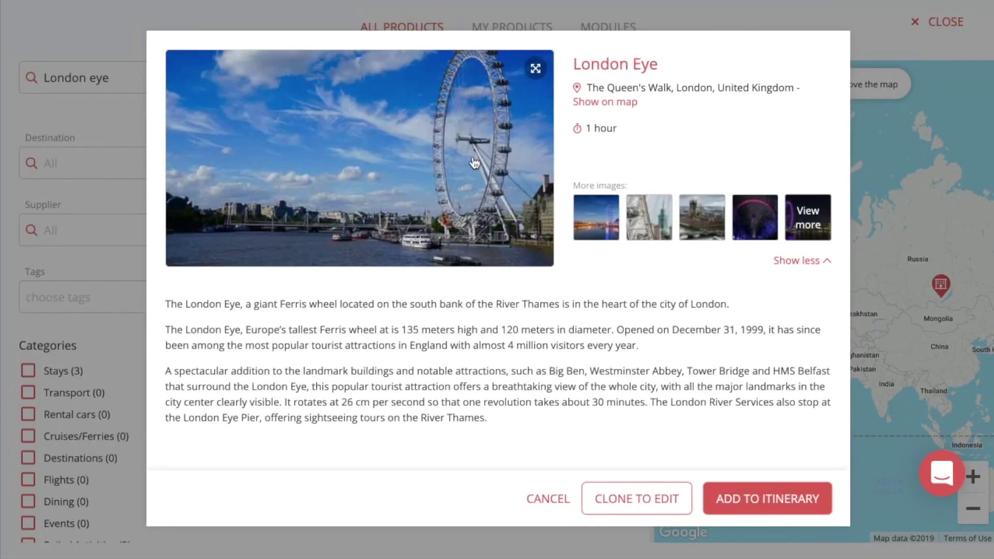
Step: Page through the London Eye photos, then add it to Day 1 at 12:00
click(534, 193)
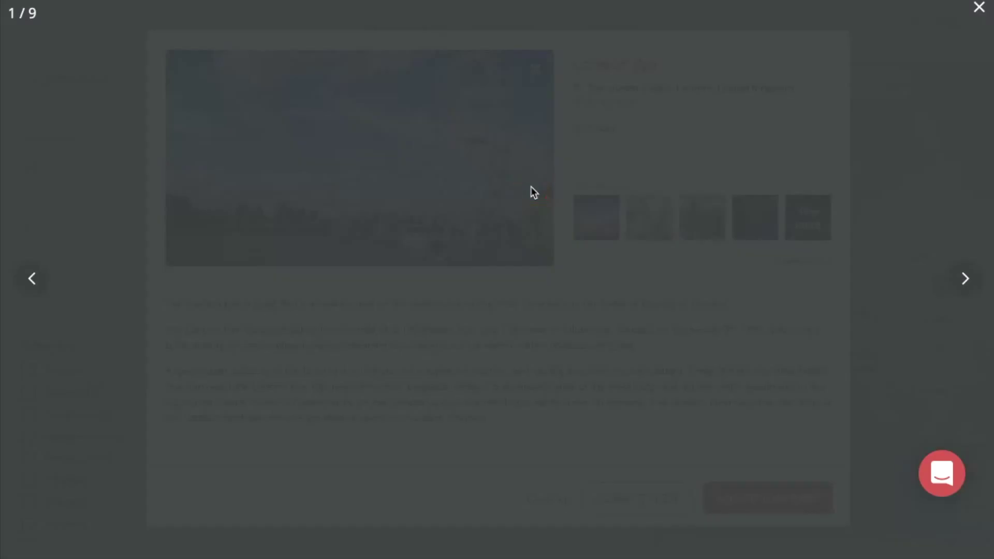
key(Right)
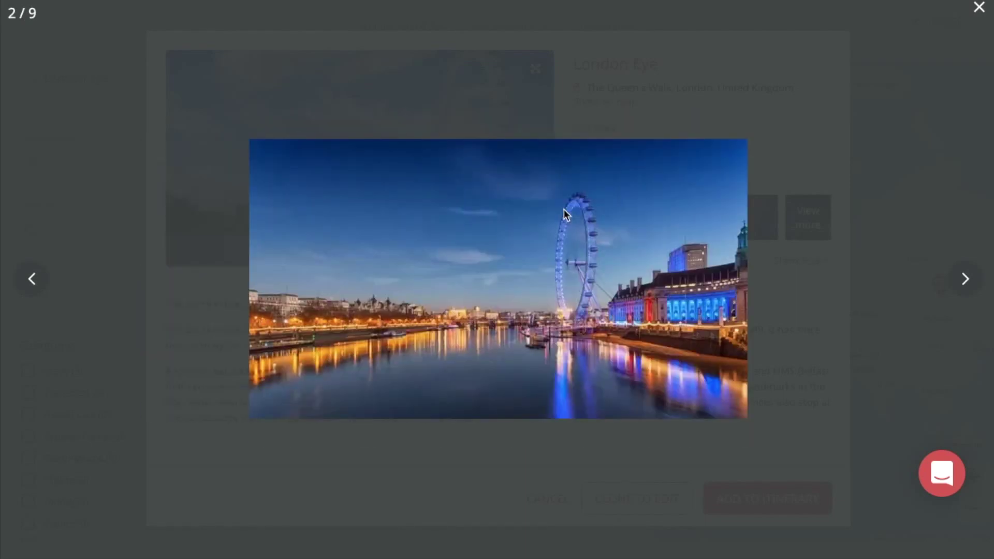
key(Right)
key(Right)
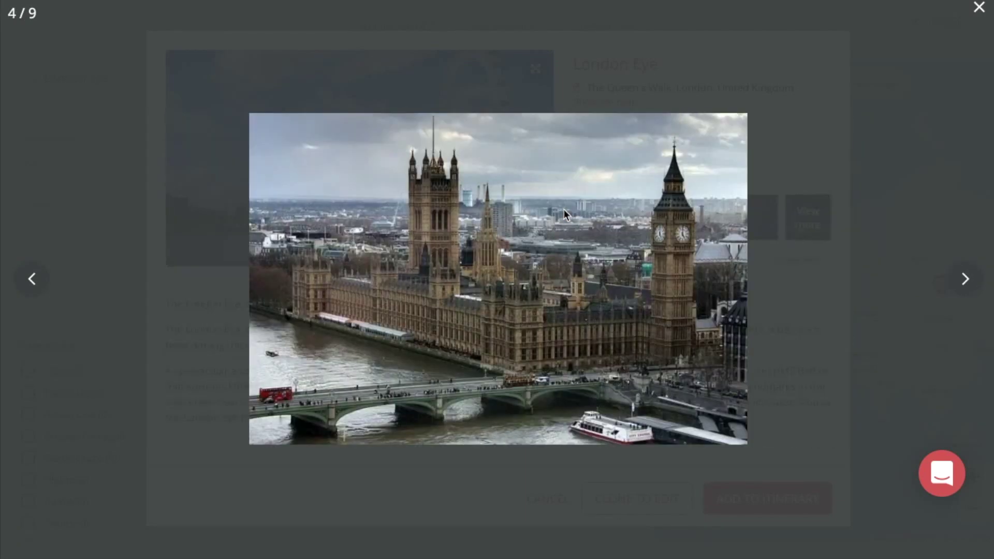
key(Right)
key(Escape)
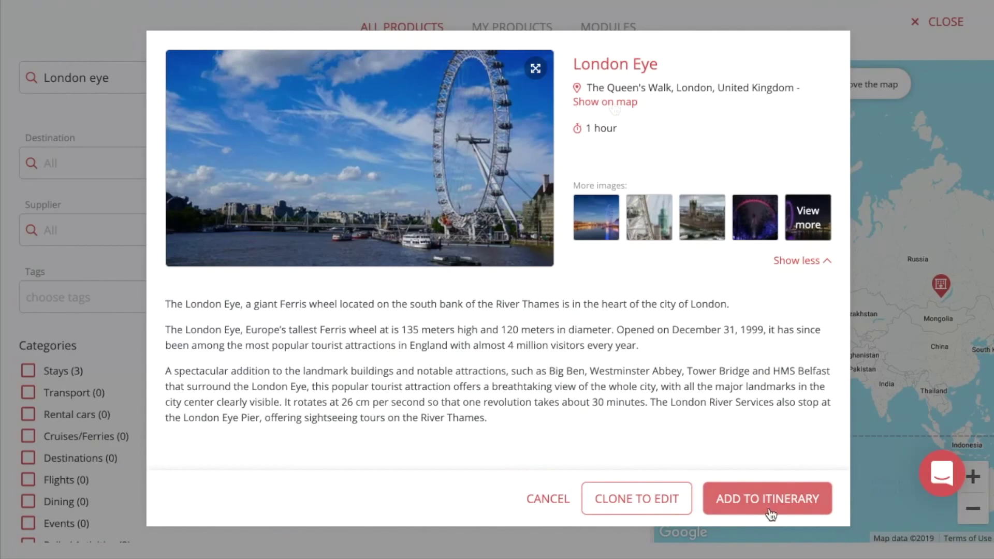
click(769, 505)
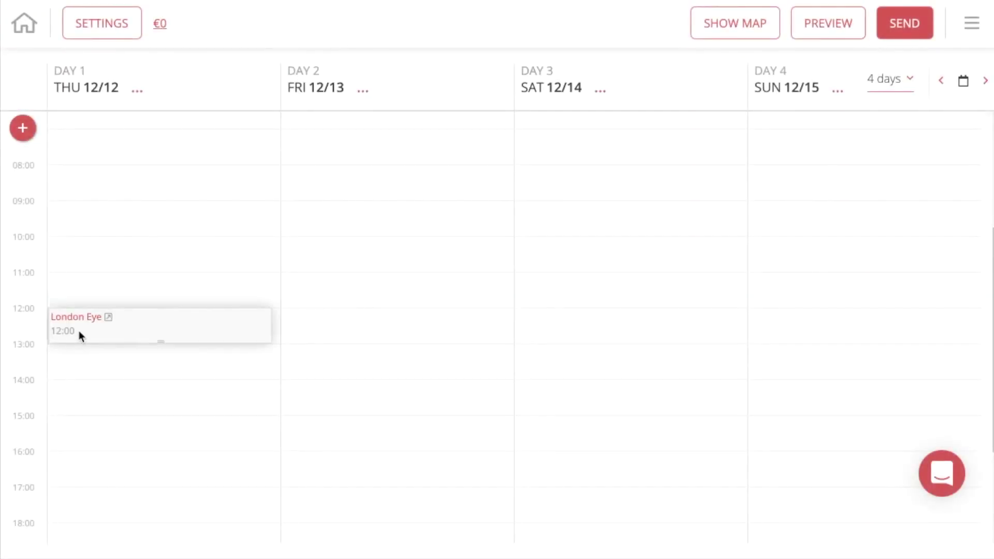
click(116, 395)
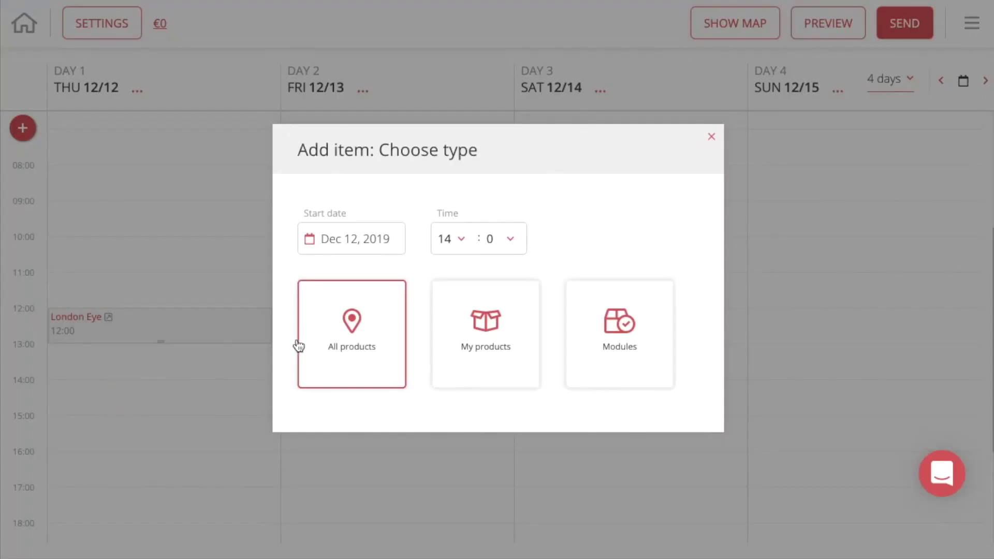
Step: Start a brand-new product from My products in the Add item dialog
click(711, 138)
click(23, 128)
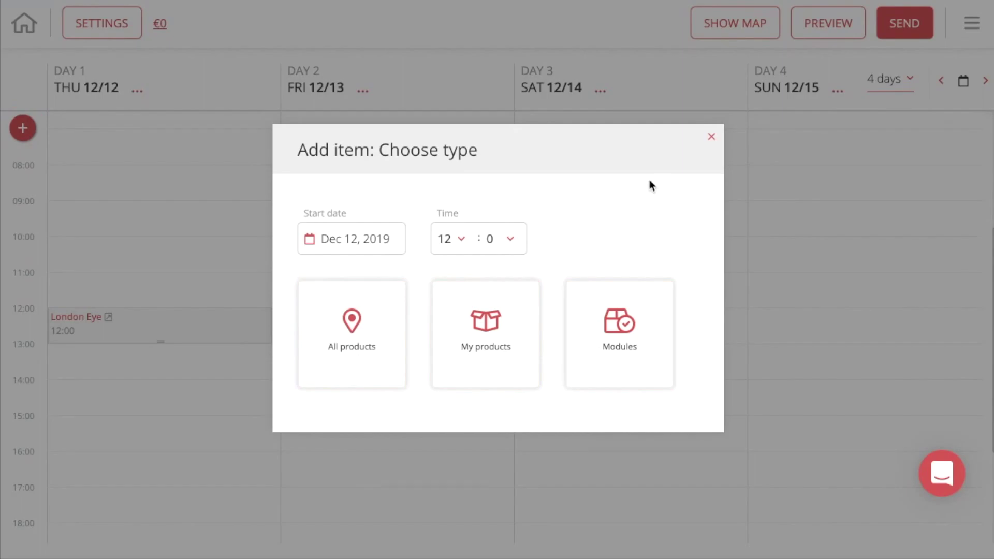
click(479, 321)
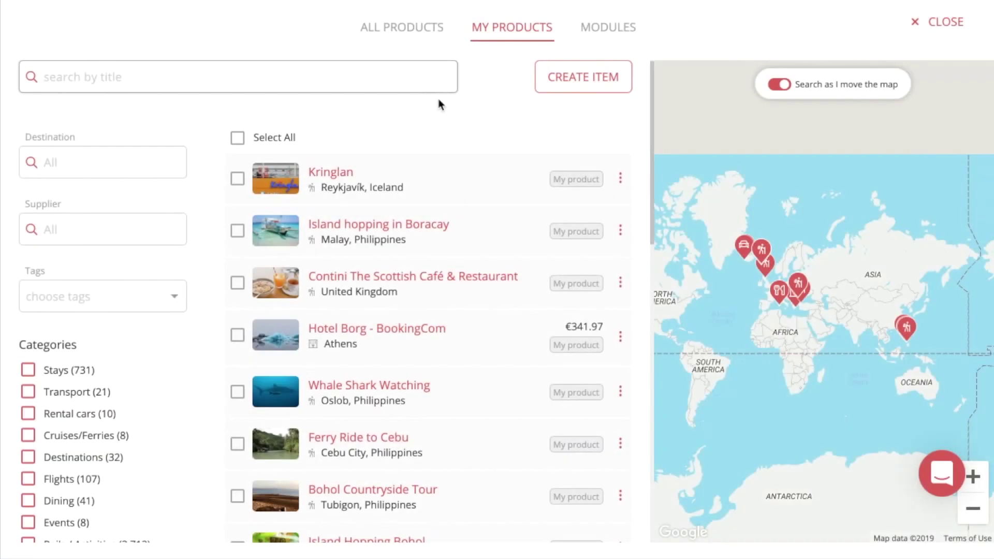
click(609, 79)
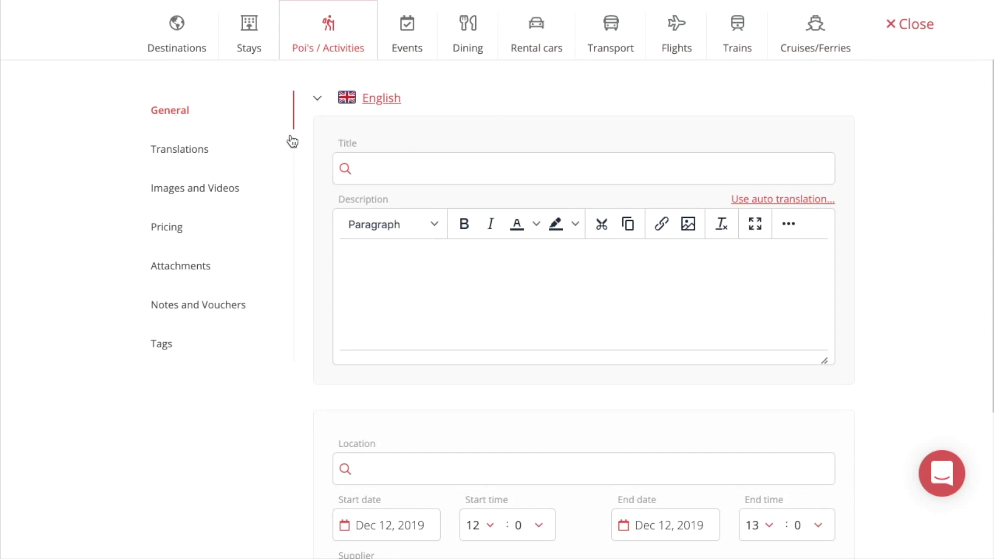
Step: Title the activity 'Activity in London' and describe it as 'This is a description for content in London'
click(418, 170)
text(Ac)
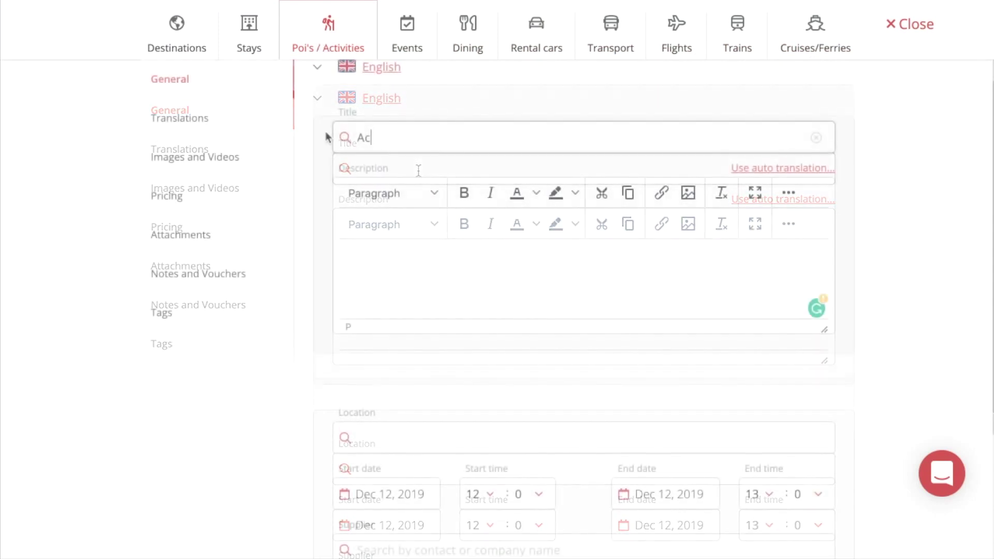
text(tivity in L)
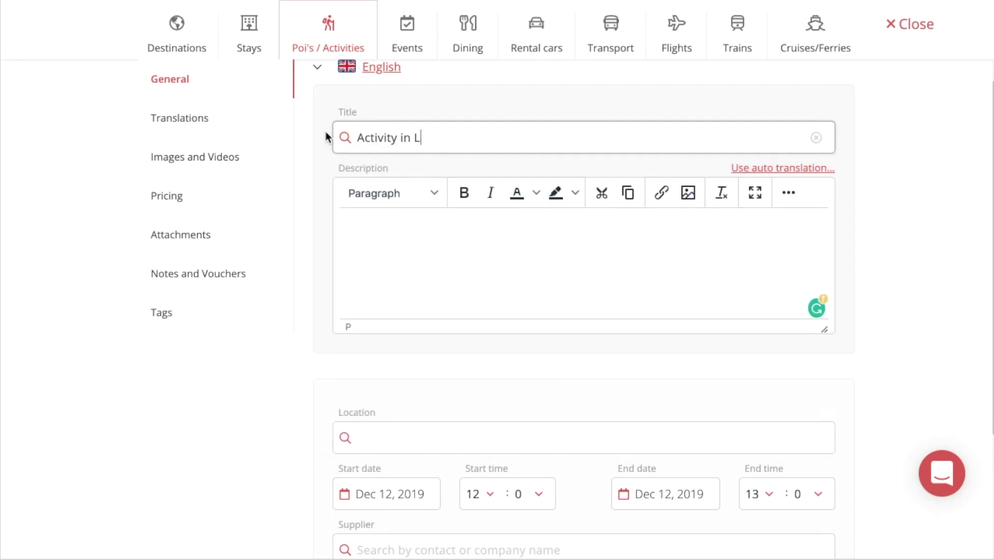
text(ondon)
click(384, 237)
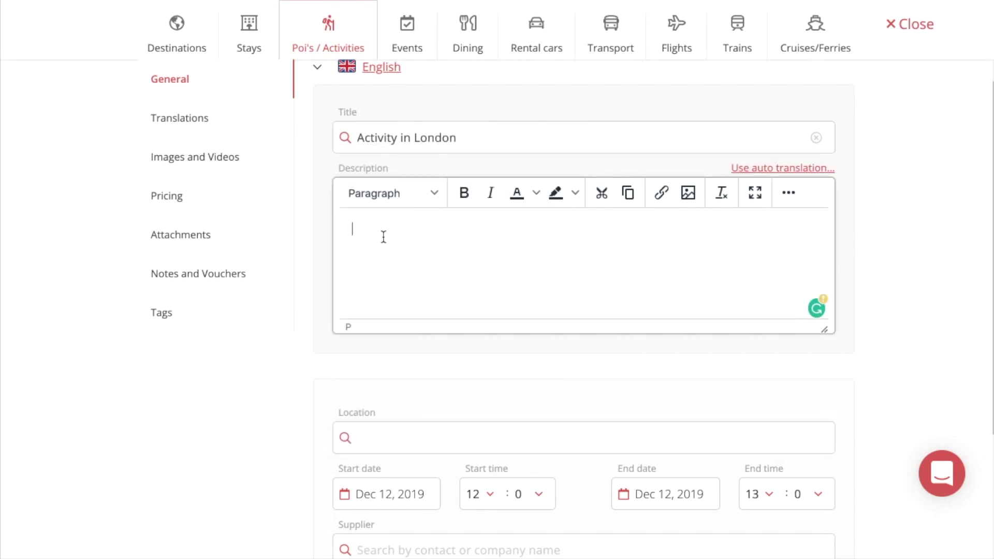
text(This is a description for content in London)
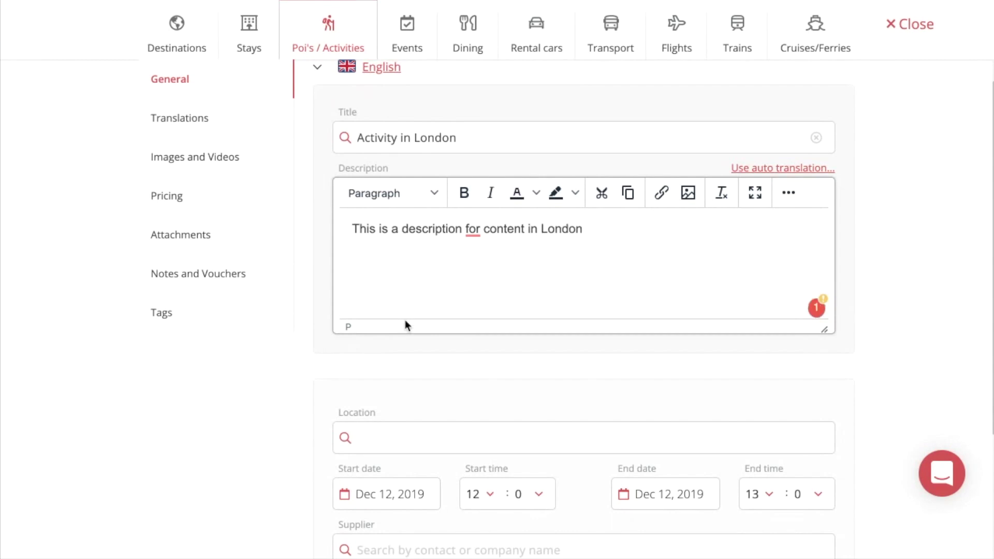
Step: Set the activity's location to London, United Kingdom
scroll(405, 325, down, 2)
click(413, 353)
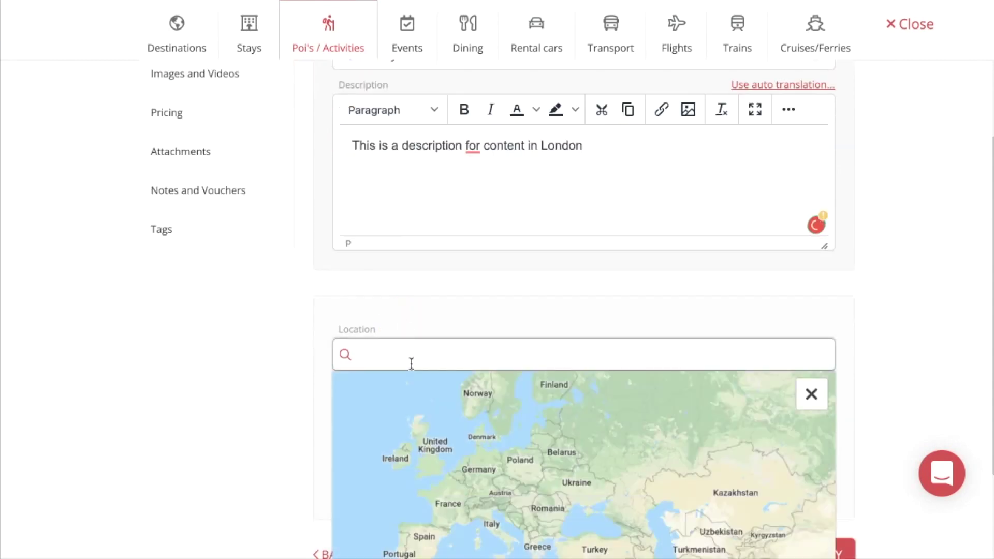
scroll(523, 459, down, 1)
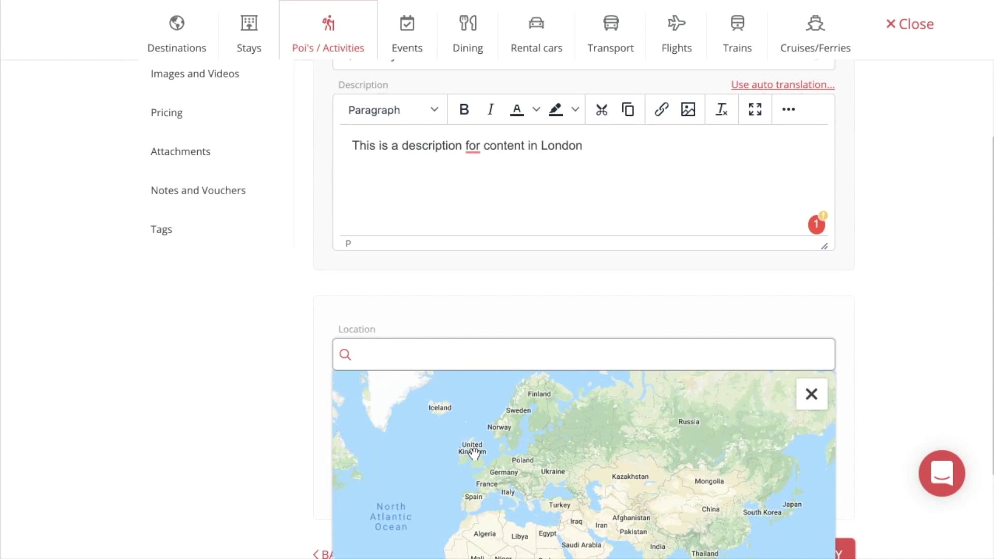
scroll(474, 453, up, 4)
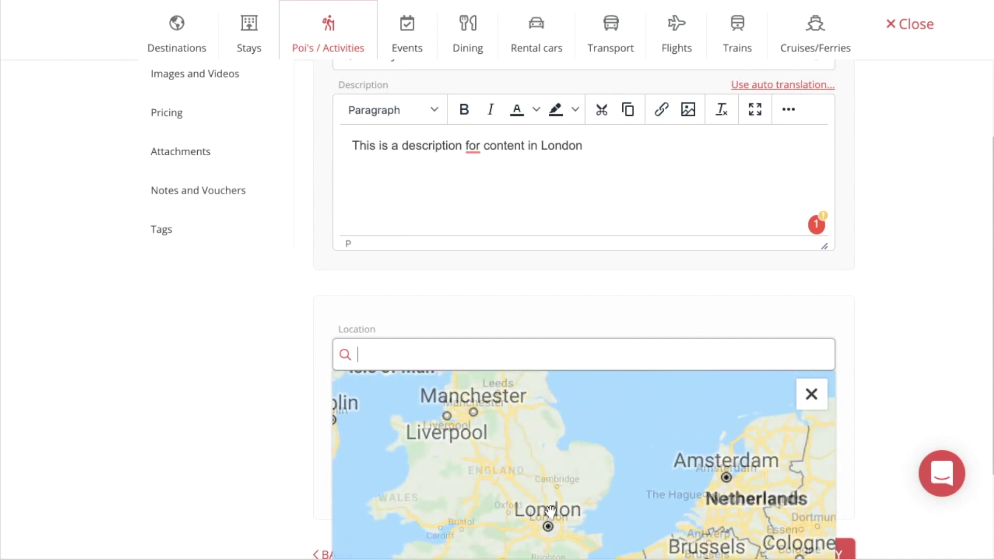
scroll(550, 511, up, 1)
drag(533, 493, 522, 412)
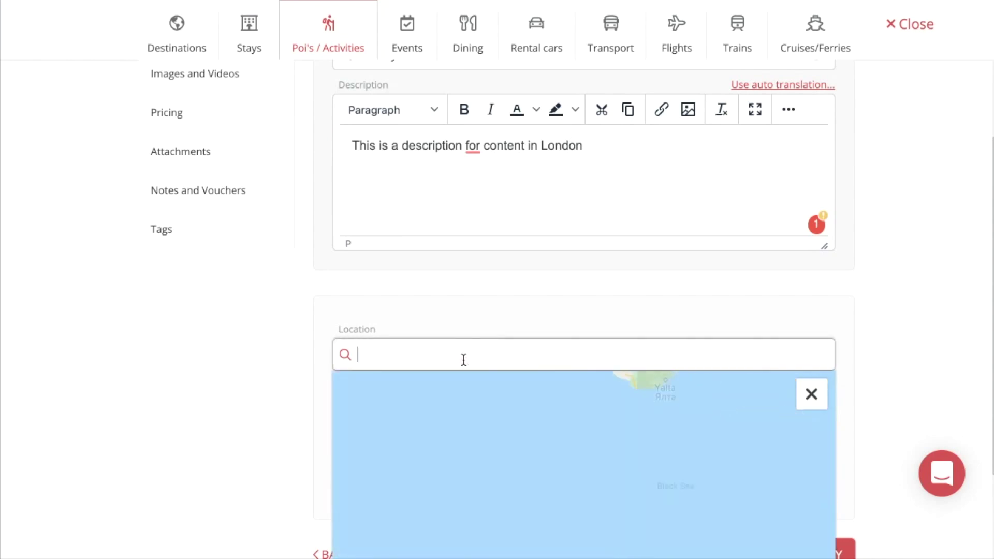
text(london)
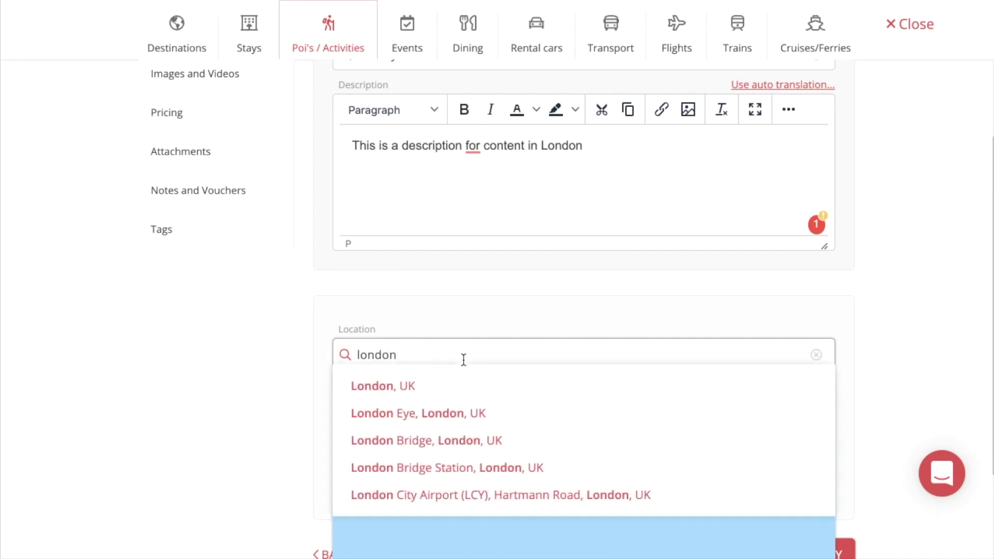
click(450, 395)
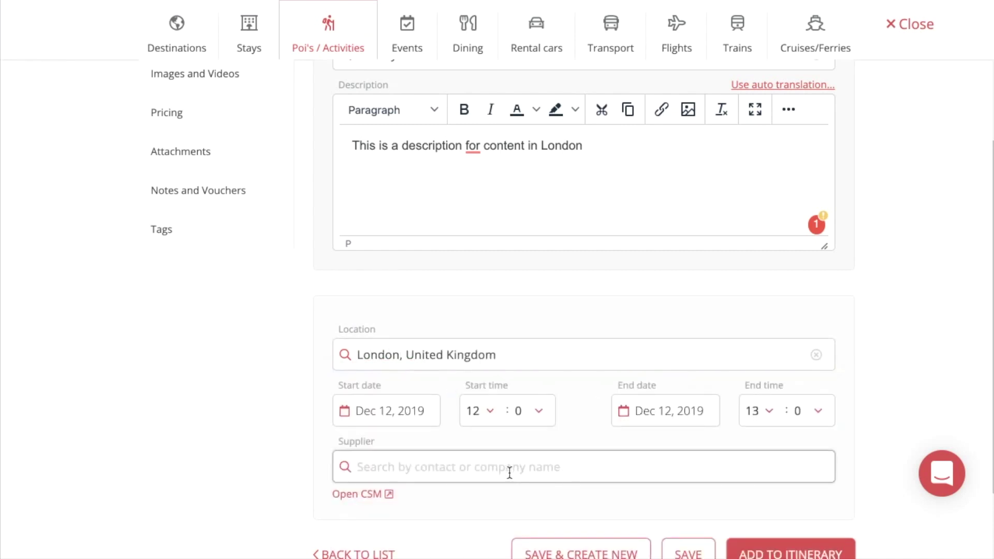
scroll(482, 456, down, 2)
Step: Check the supplier lookup, Dec 12 start date and 12:00 start hour, leaving them unchanged
click(443, 378)
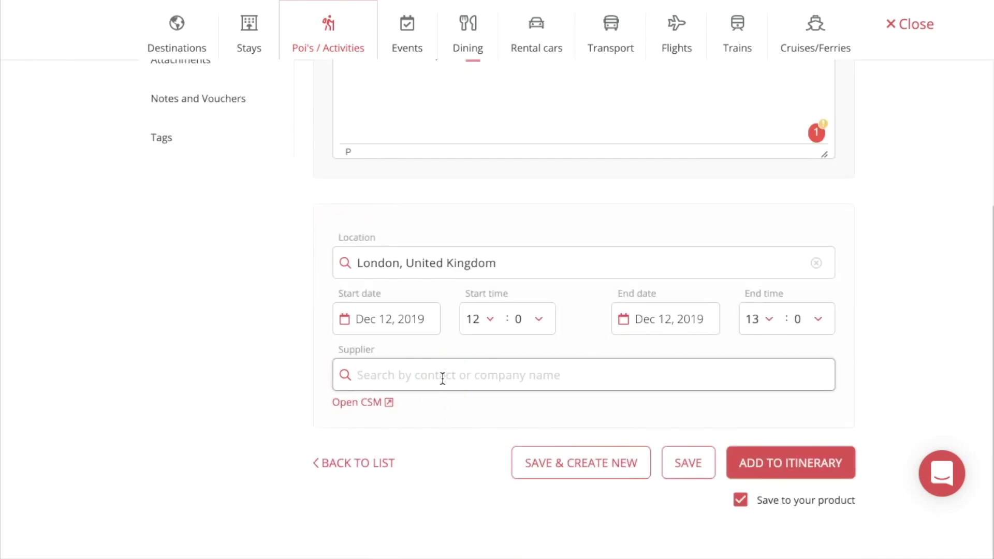
click(389, 312)
click(416, 318)
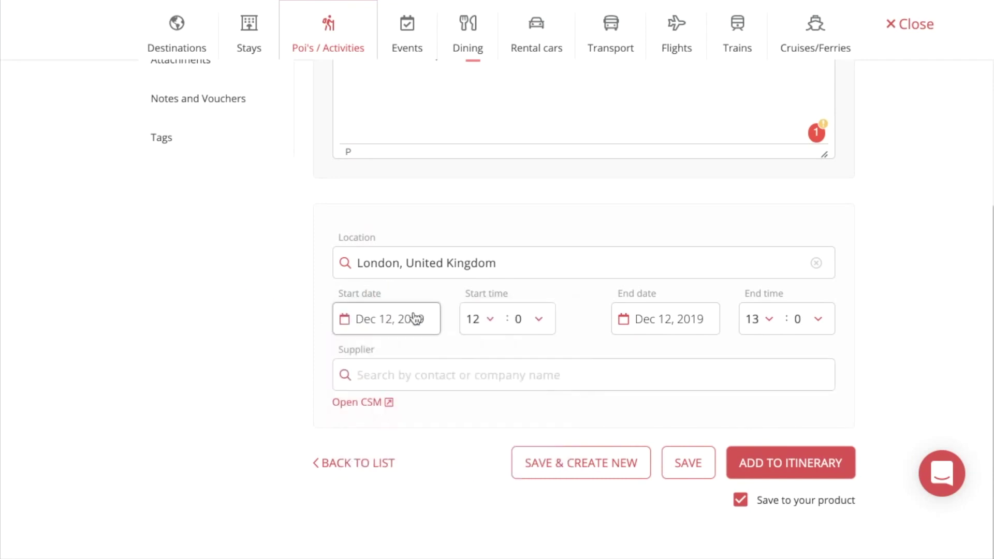
click(483, 319)
click(491, 322)
scroll(287, 306, up, 2)
scroll(288, 300, up, 2)
click(181, 149)
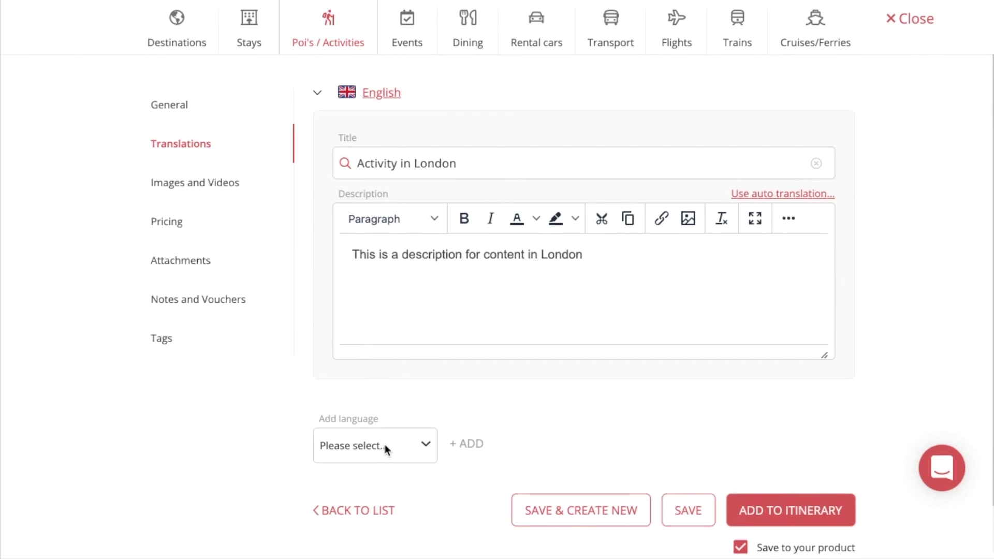
Step: Add German as a new translation language for the activity
click(385, 444)
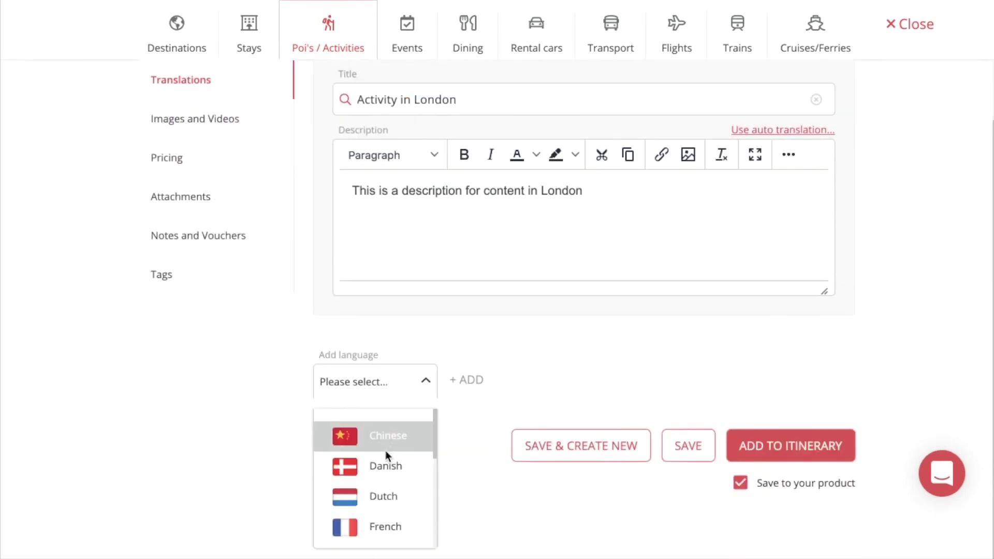
scroll(386, 451, down, 1)
scroll(384, 450, down, 4)
scroll(384, 450, up, 3)
click(381, 469)
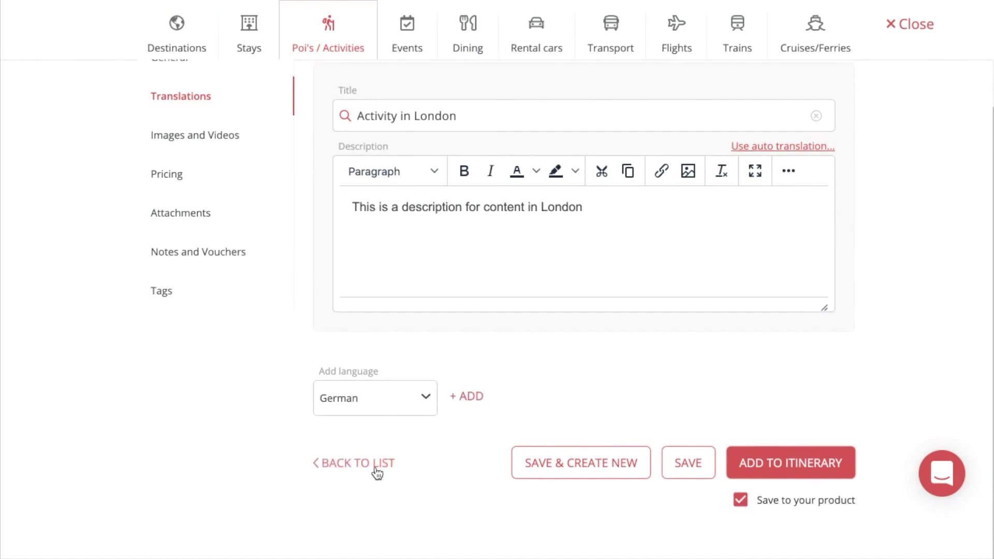
click(461, 397)
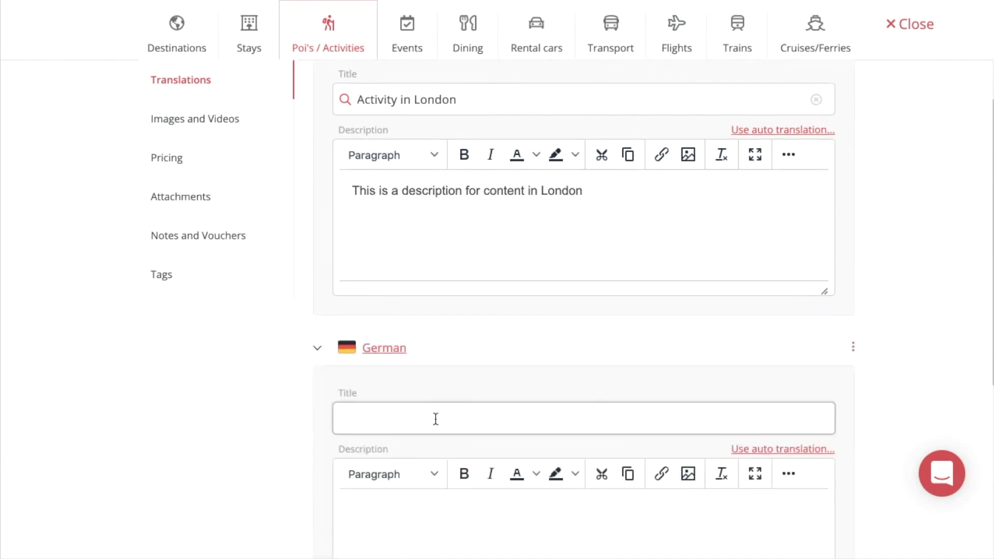
Step: Auto-translate the German title and description from English, giving 'Aktivität in London'
scroll(425, 425, down, 2)
scroll(416, 432, down, 4)
scroll(426, 421, up, 2)
click(759, 276)
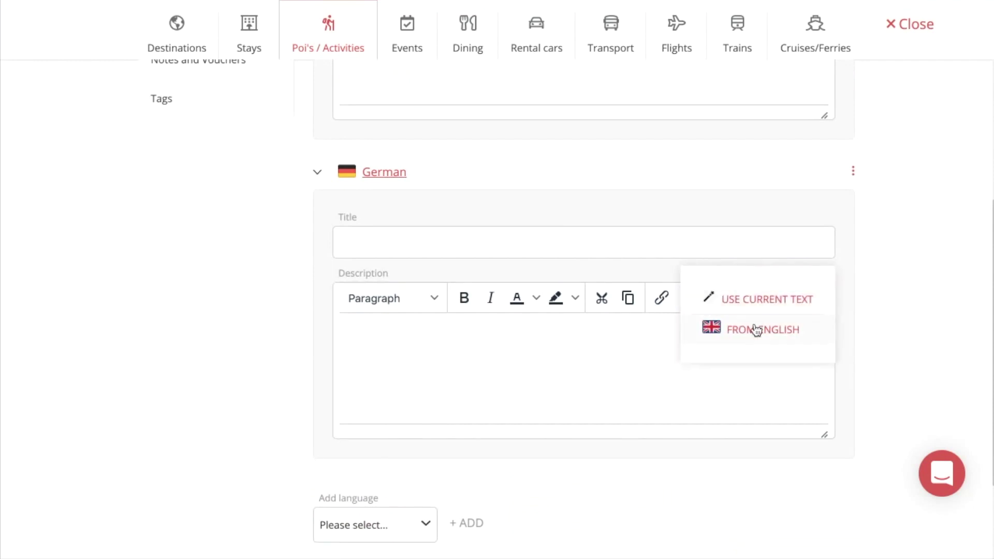
click(757, 329)
click(426, 242)
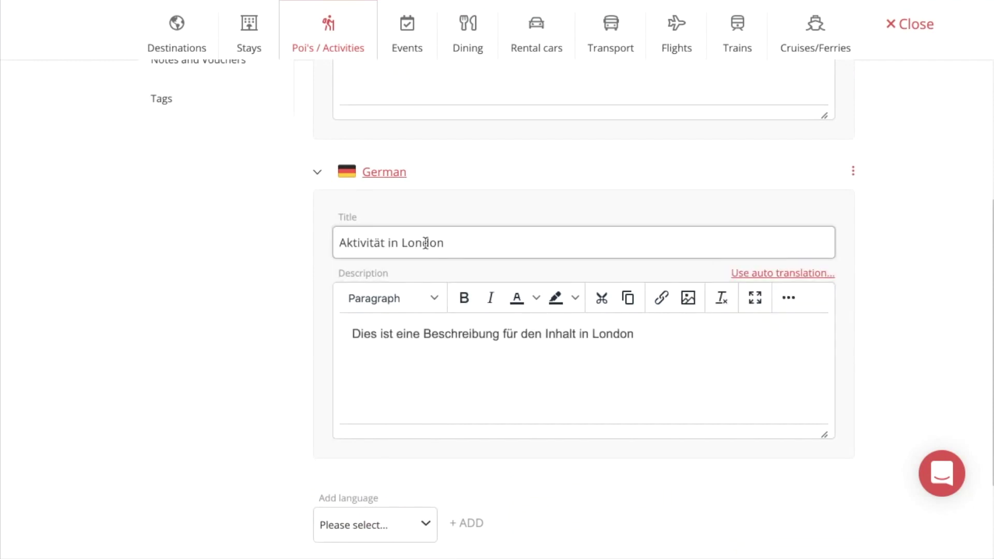
scroll(435, 349, up, 5)
scroll(411, 304, down, 2)
scroll(426, 310, down, 5)
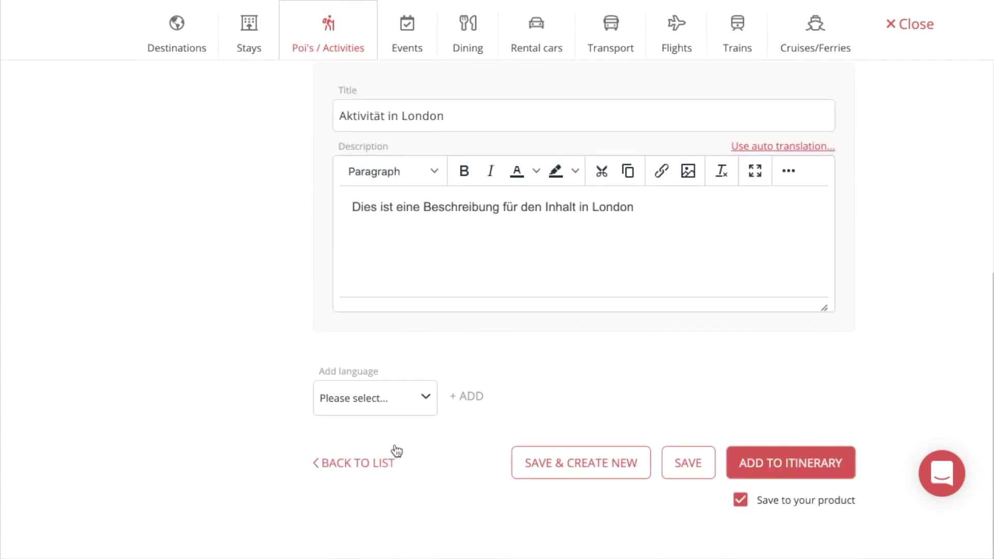
scroll(254, 345, up, 7)
click(233, 200)
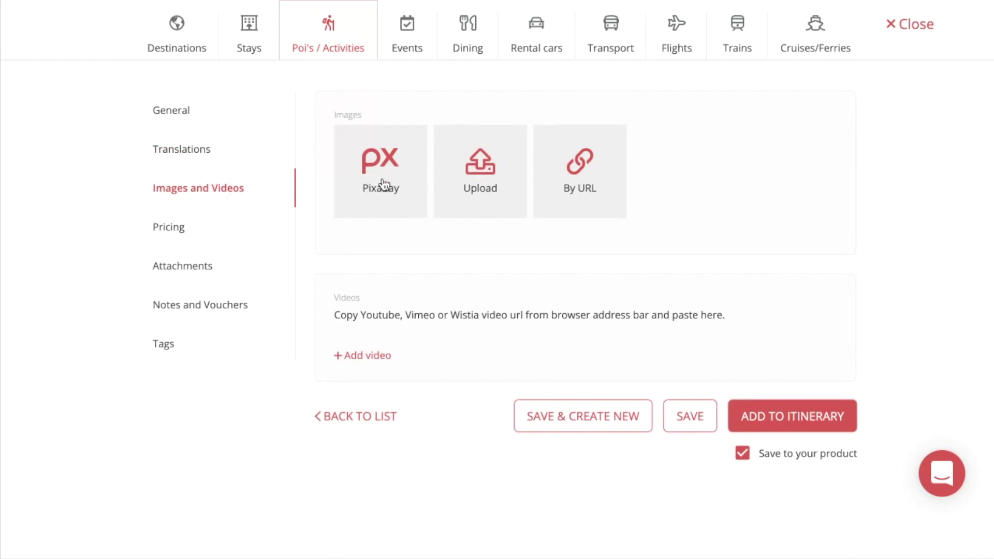
Step: Search Pixabay for London and add the seagulls, Tower Bridge and St Paul's photos
click(383, 184)
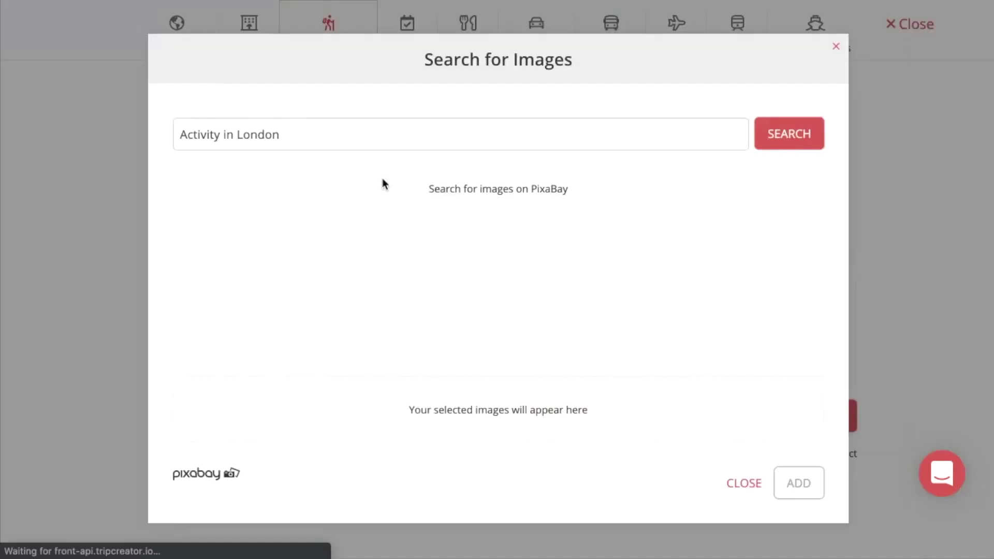
click(321, 133)
key(ctrl+a)
text(Lo)
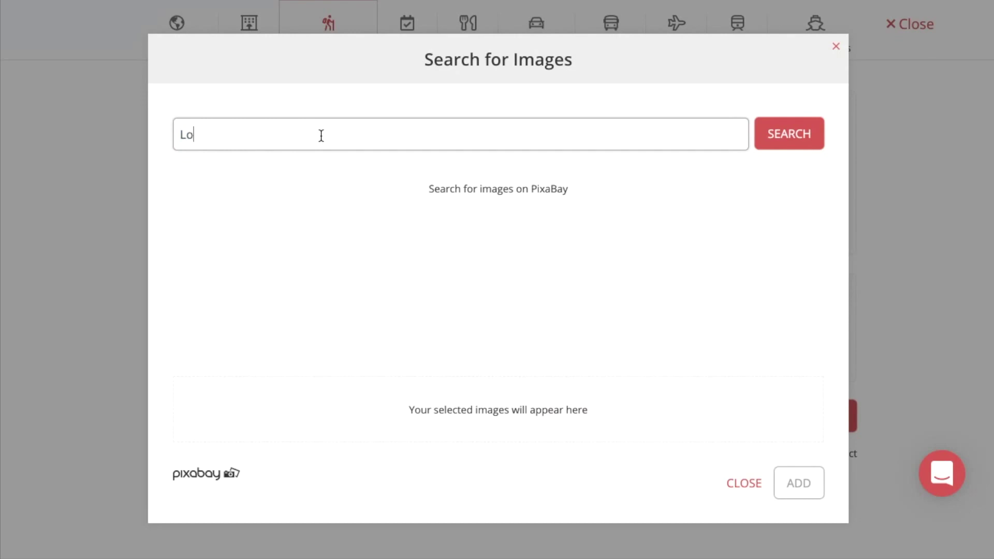
text(ndon)
key(Return)
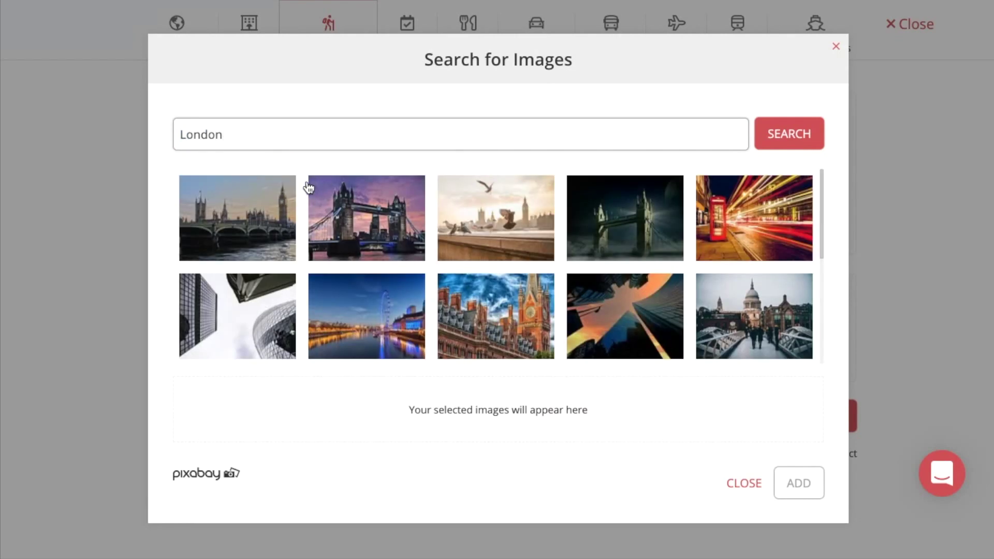
click(487, 235)
click(327, 231)
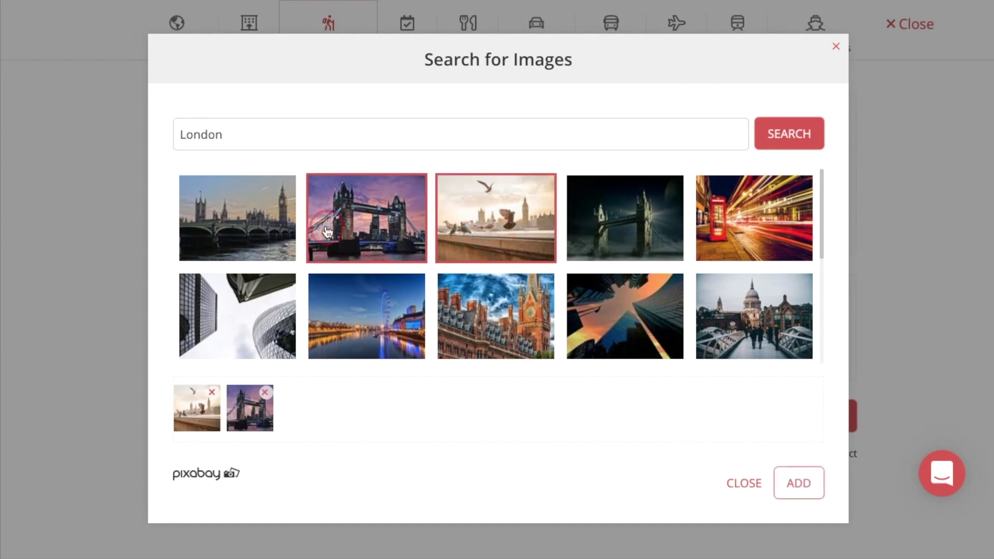
click(756, 313)
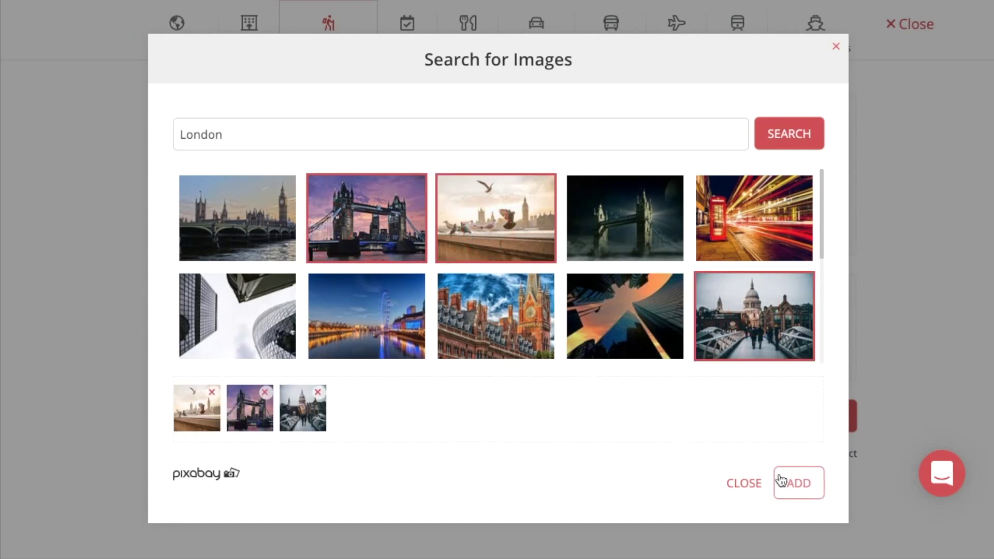
click(798, 485)
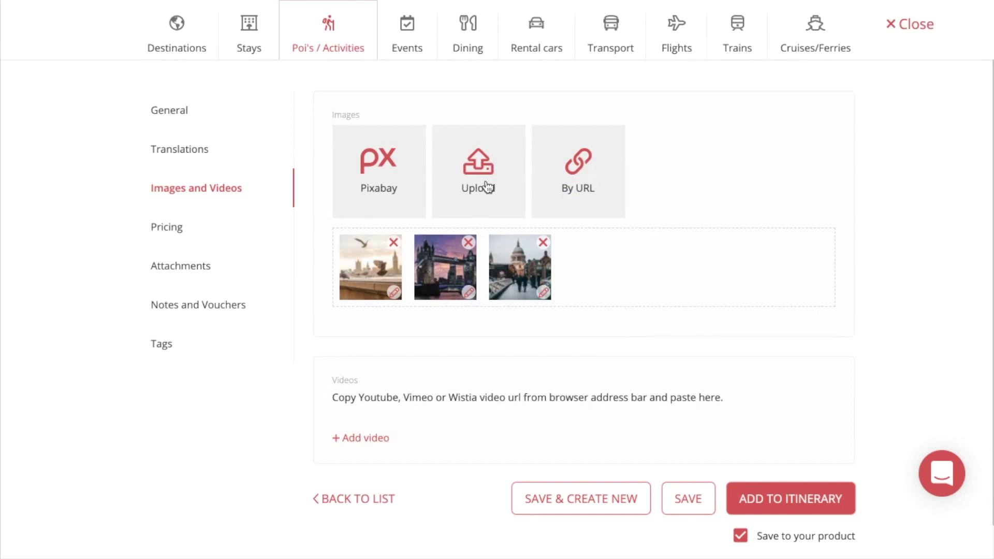
Step: Skip the By URL image option, add an empty video link slot, and open Pricing
click(576, 183)
click(372, 280)
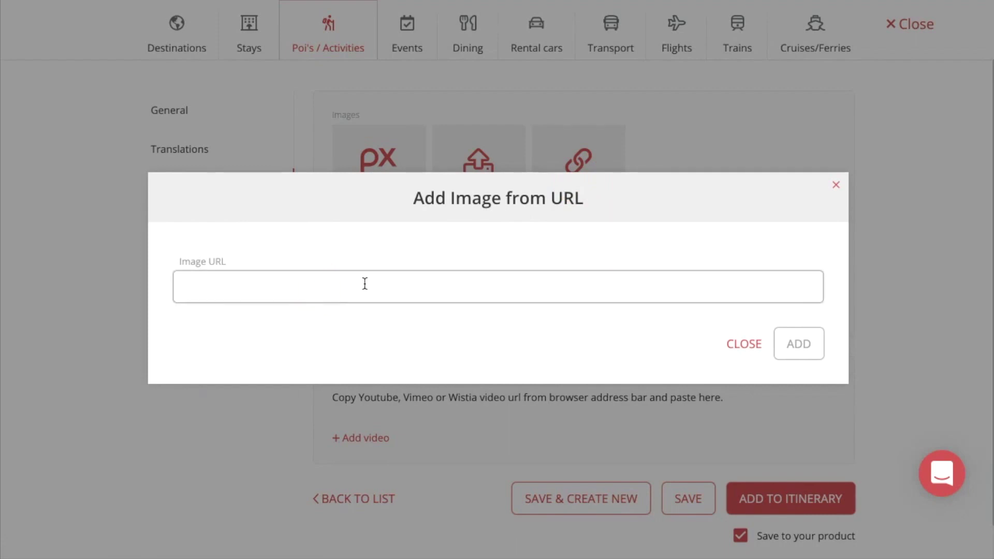
click(838, 185)
click(363, 438)
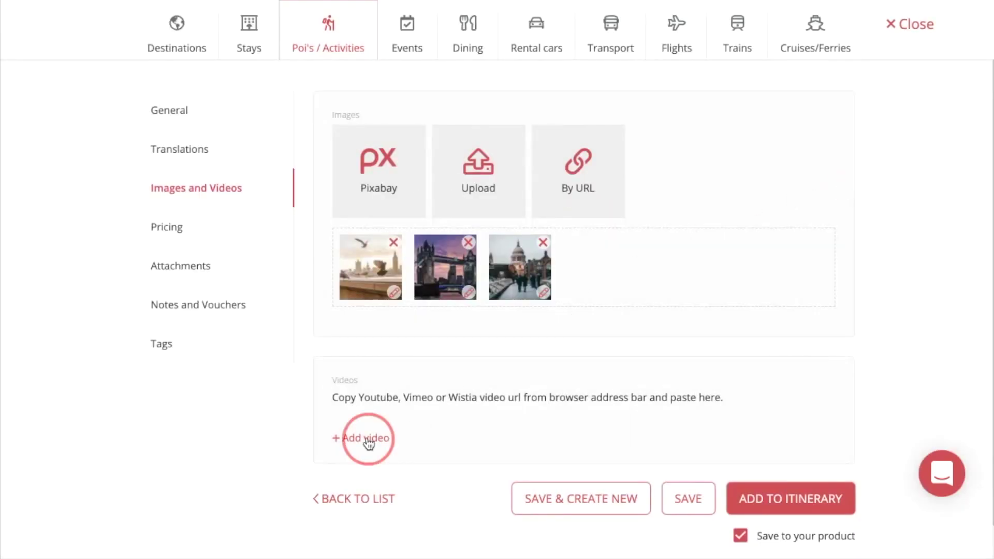
scroll(366, 437, down, 2)
click(379, 354)
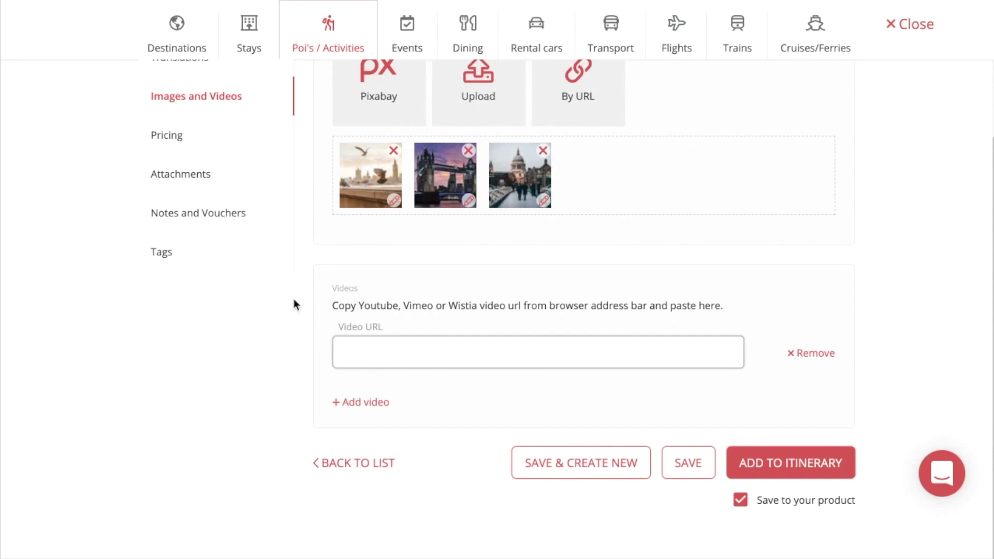
scroll(259, 295, up, 2)
click(171, 227)
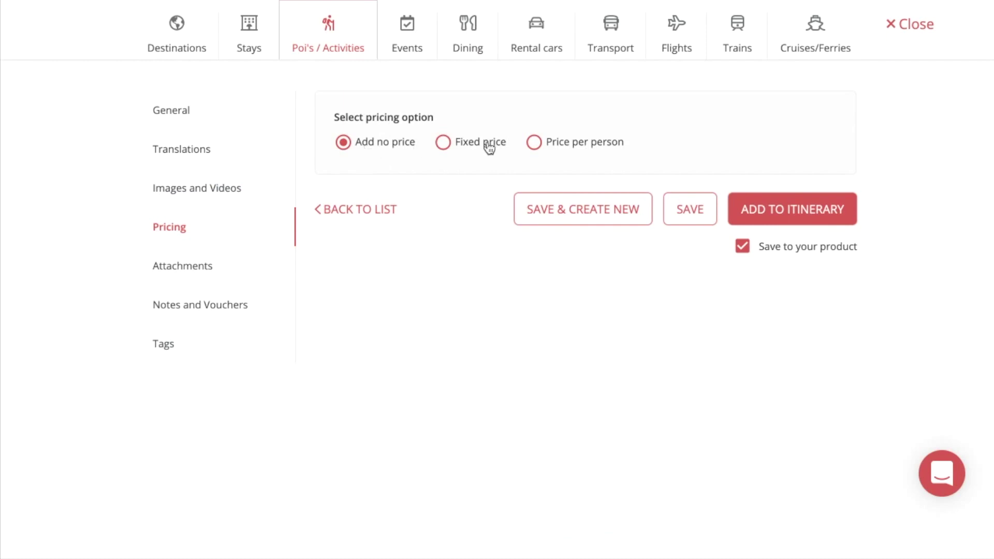
Step: Switch the activity's pricing to Price per person and adjust the bookable toggle
click(443, 142)
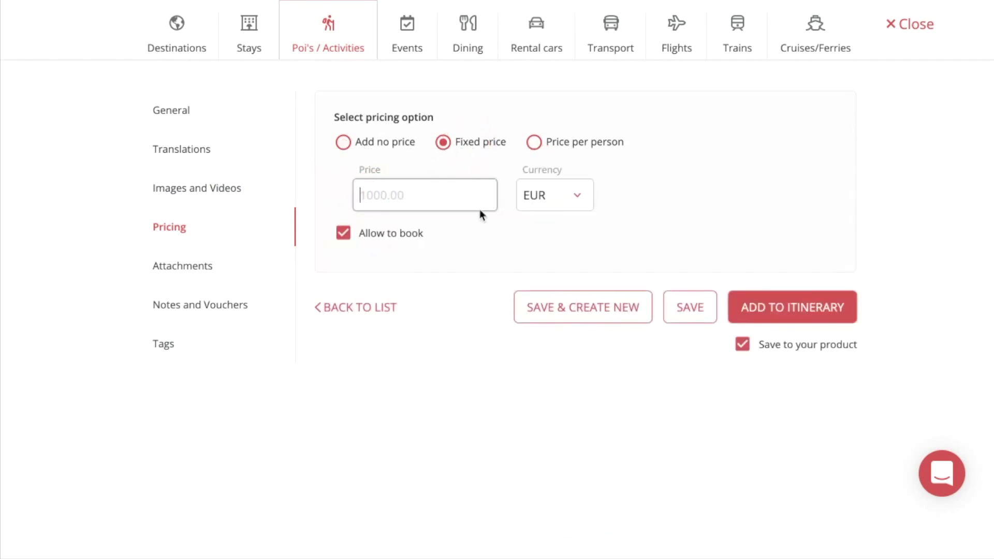
click(390, 235)
click(390, 233)
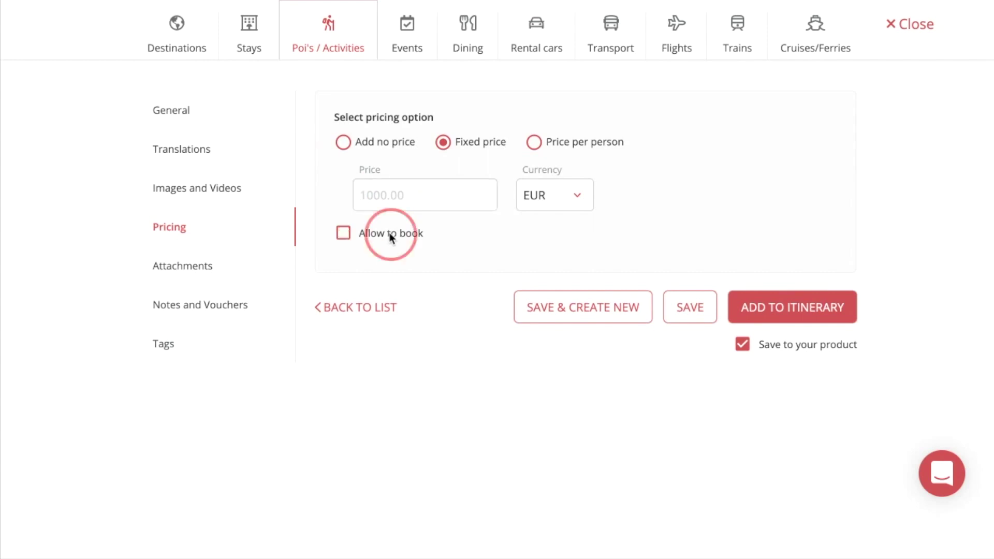
click(550, 155)
click(441, 197)
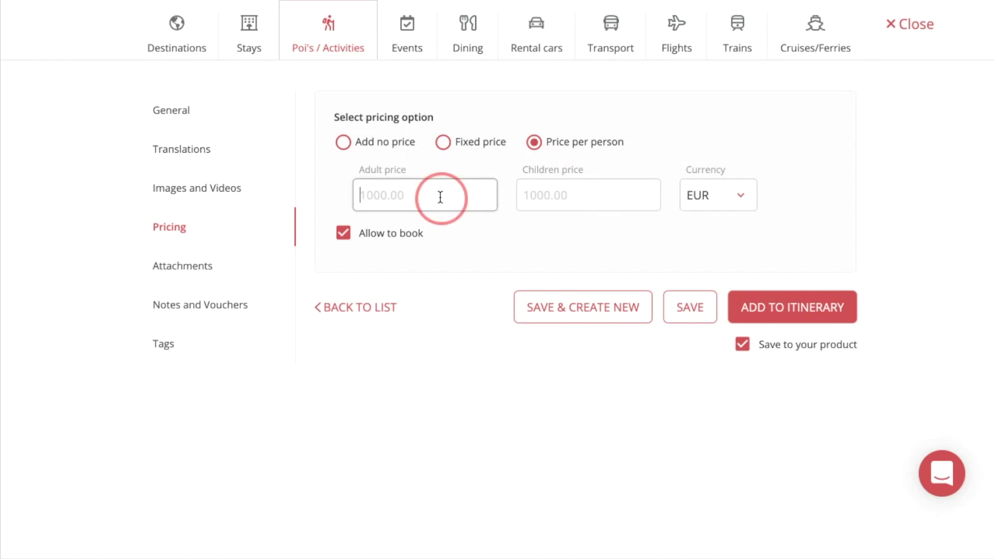
click(539, 198)
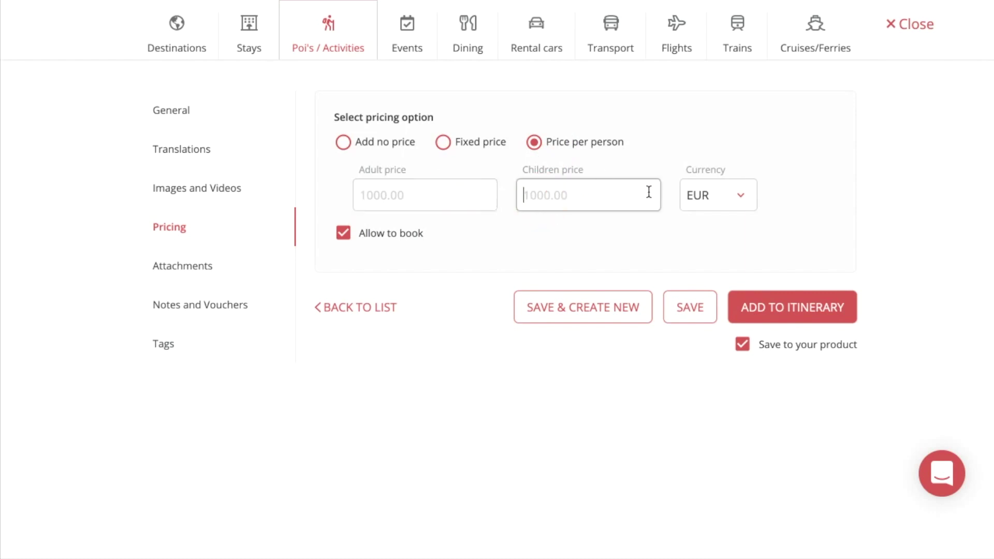
click(371, 240)
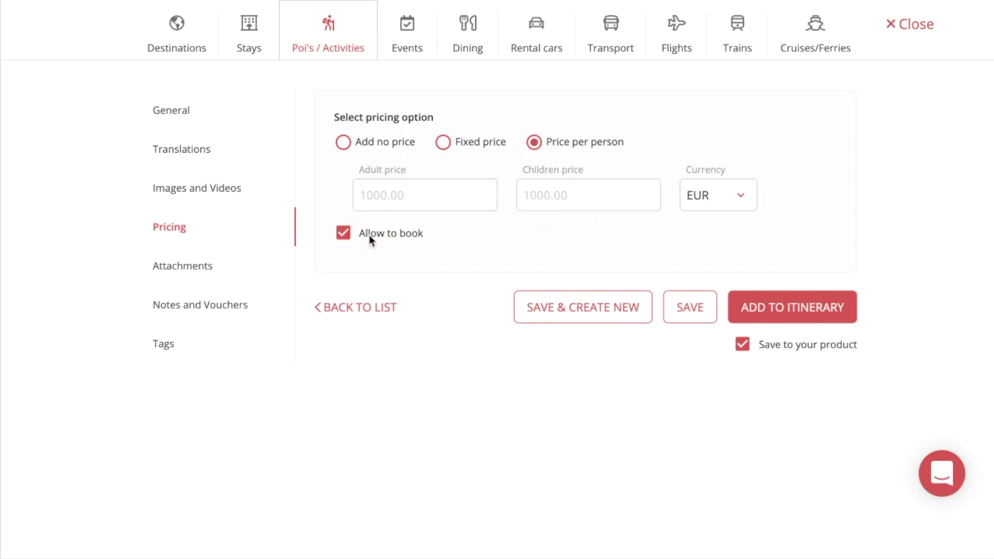
Step: Open the Attachments section and cancel the file upload without attaching anything
click(203, 267)
click(362, 131)
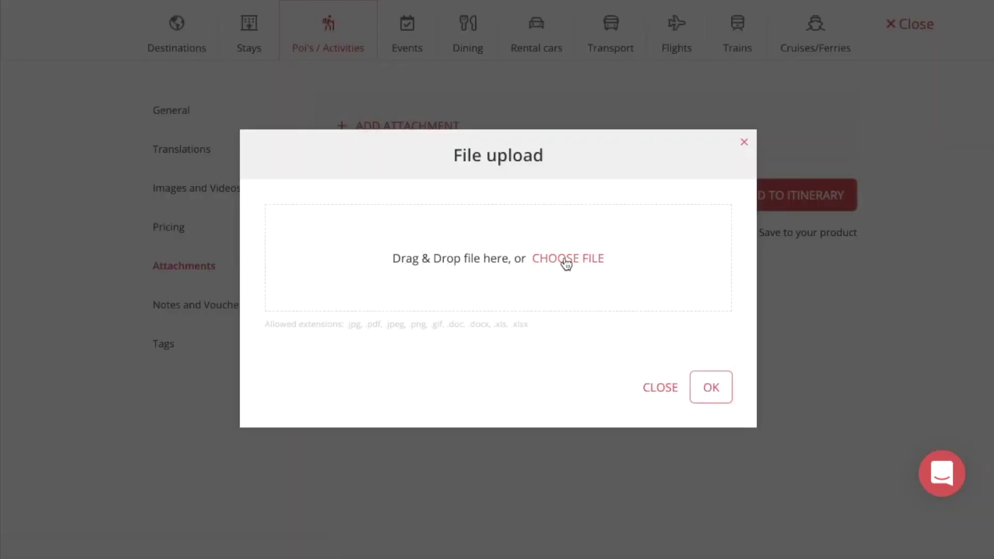
drag(339, 324, 538, 324)
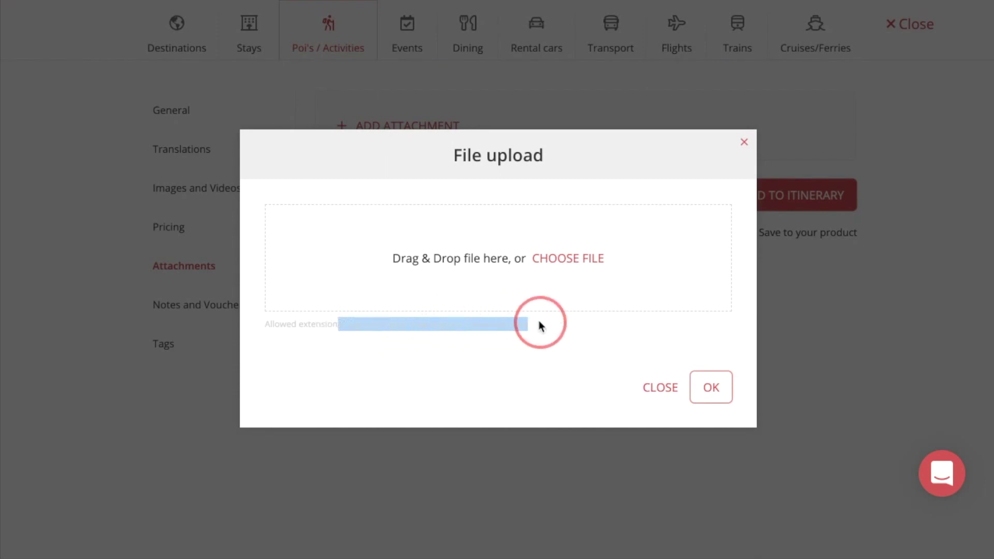
click(539, 322)
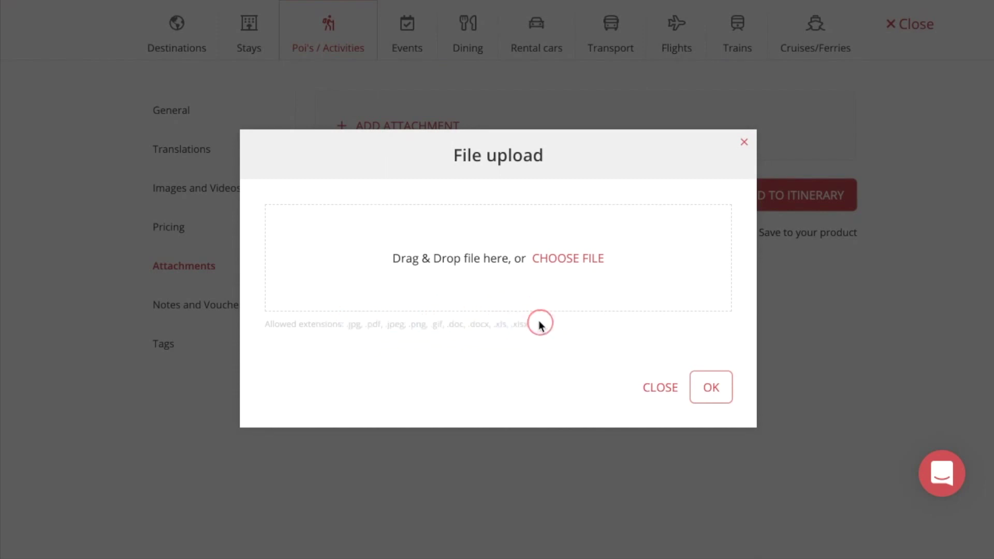
click(744, 143)
Step: In Notes and Vouchers, start adding a voucher file, then close the upload
click(193, 311)
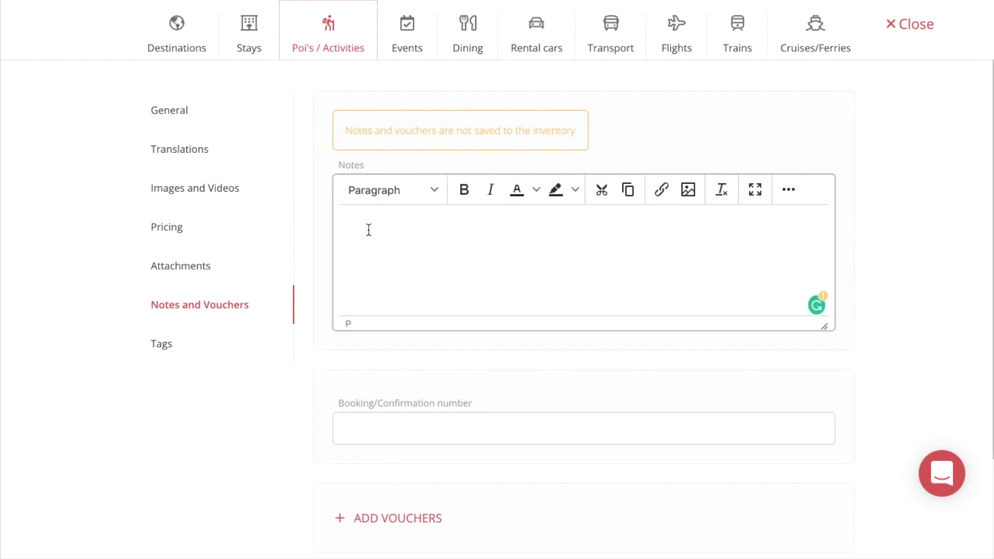
scroll(368, 229, down, 1)
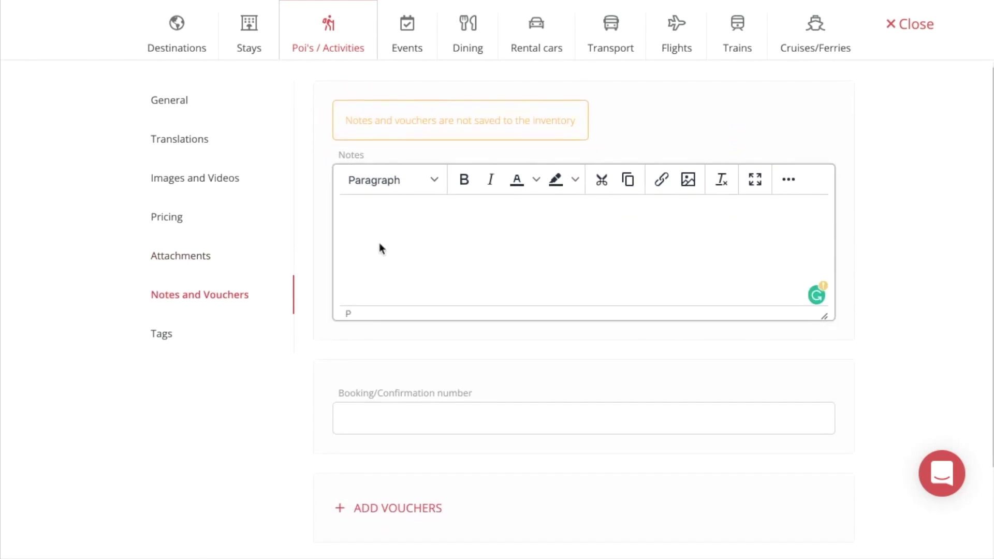
scroll(379, 248, down, 4)
click(408, 297)
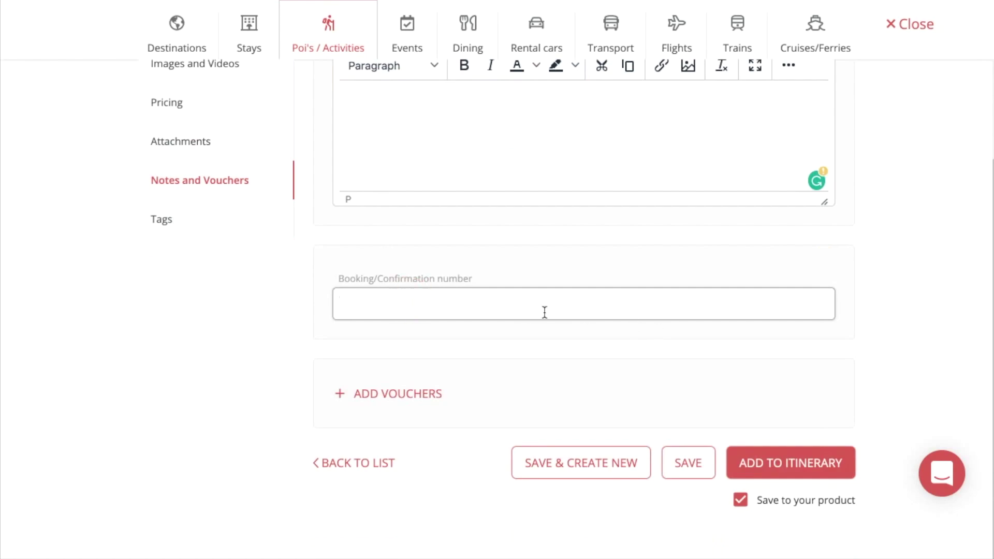
click(399, 399)
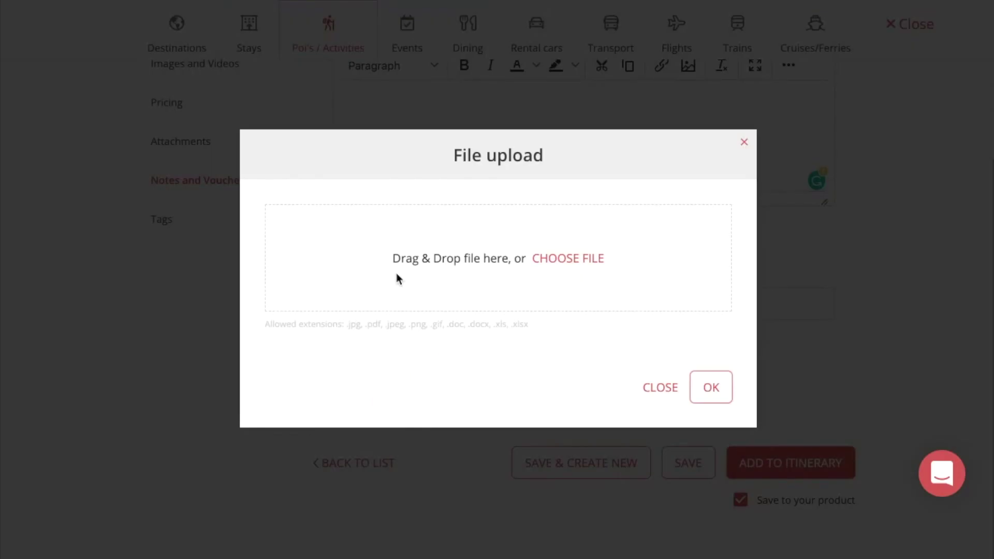
click(660, 388)
Step: Create and apply the tags London and Activity to the activity
click(174, 222)
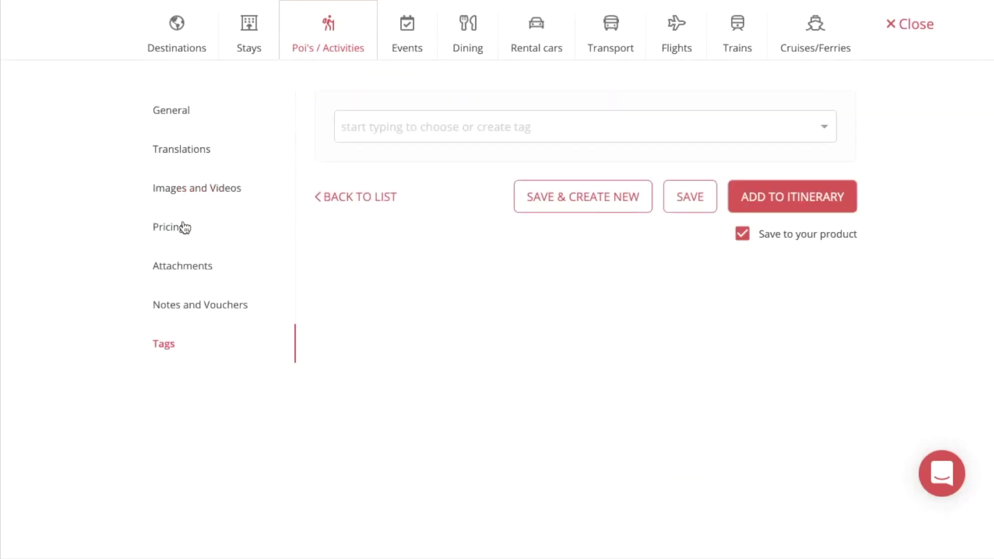
click(381, 126)
text(London)
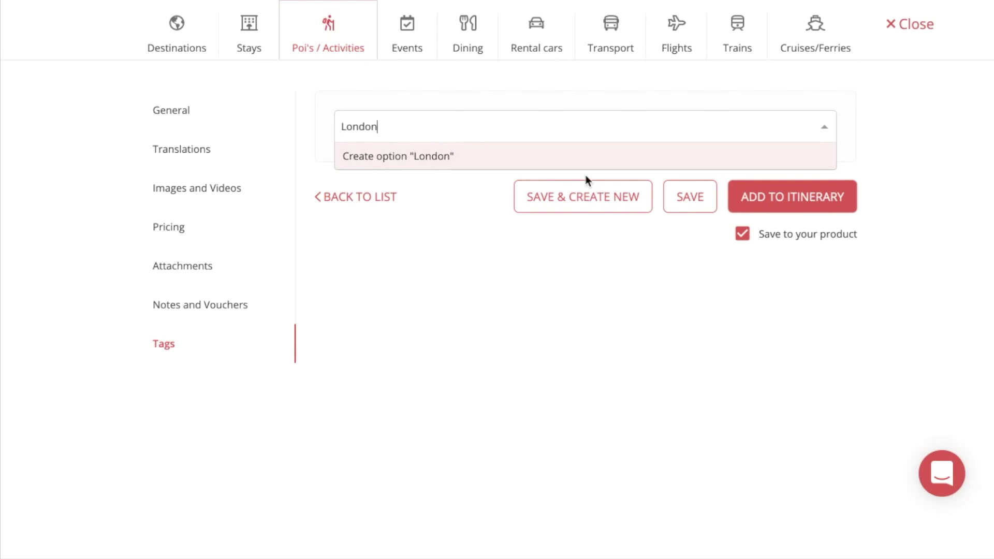
click(508, 158)
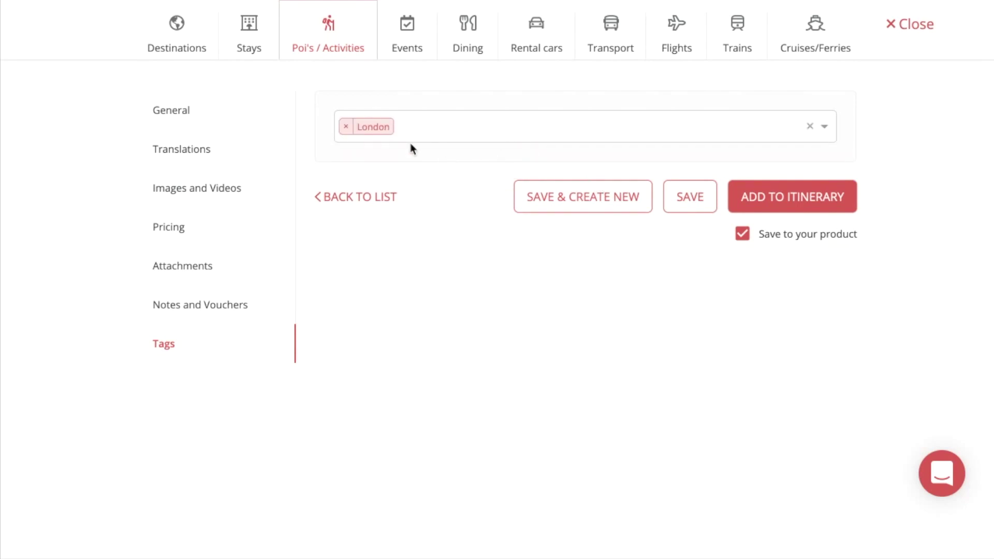
text(Activity)
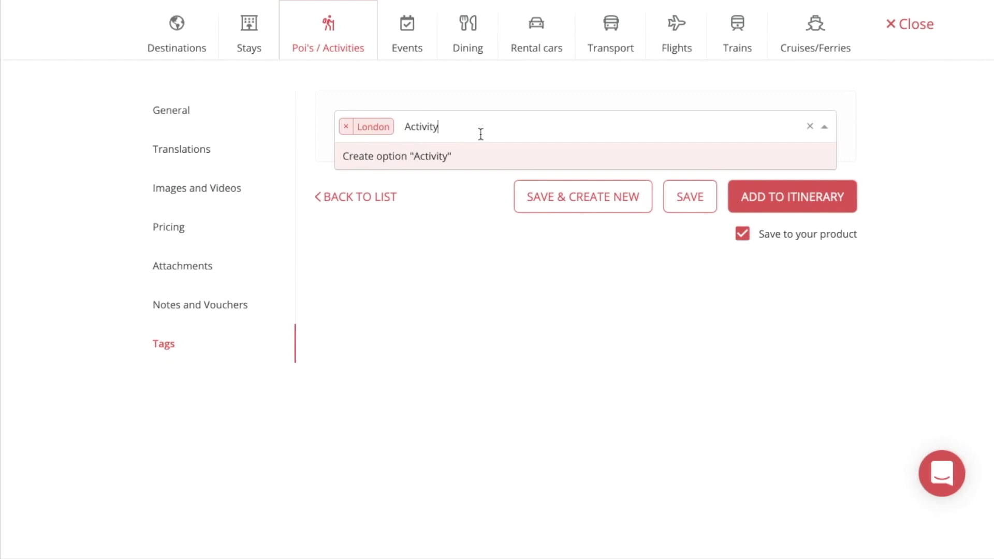
click(474, 169)
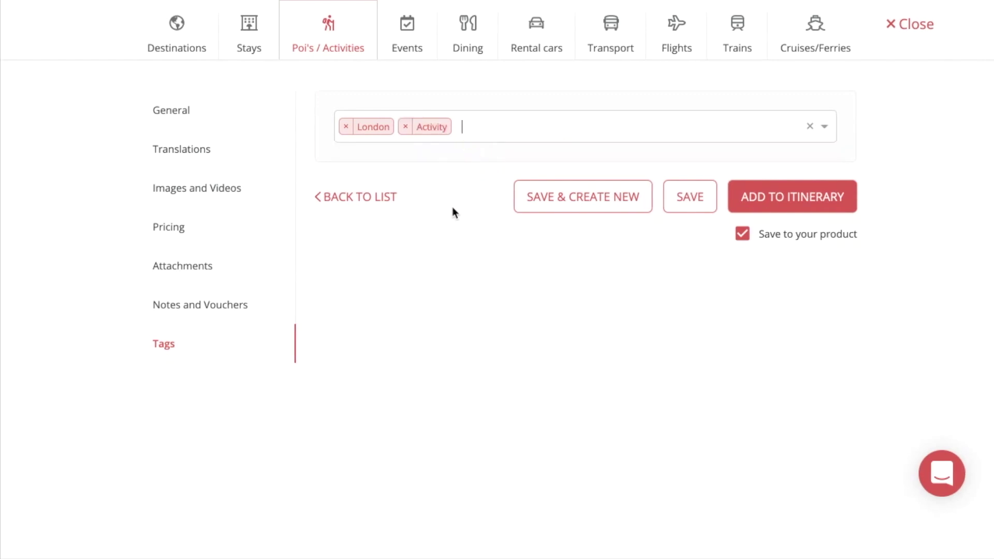
Step: Save Activity in London and place it on Day 1 at 15:00, below London Eye
click(694, 207)
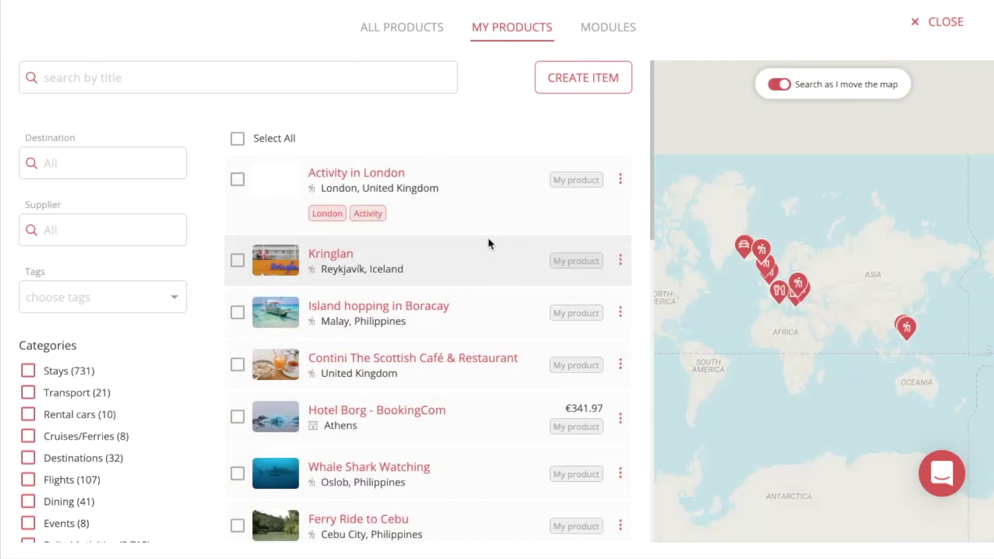
mouse_move(380, 182)
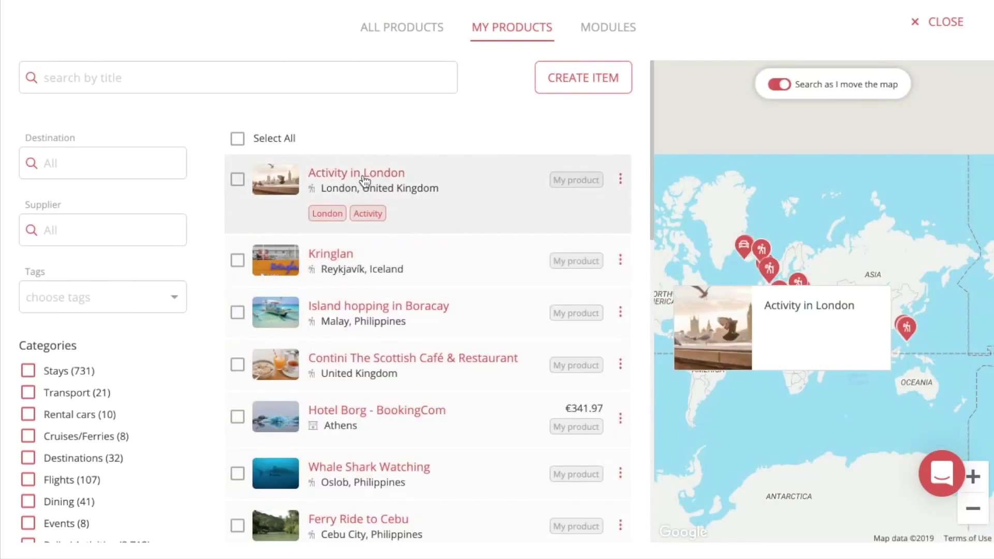
click(373, 171)
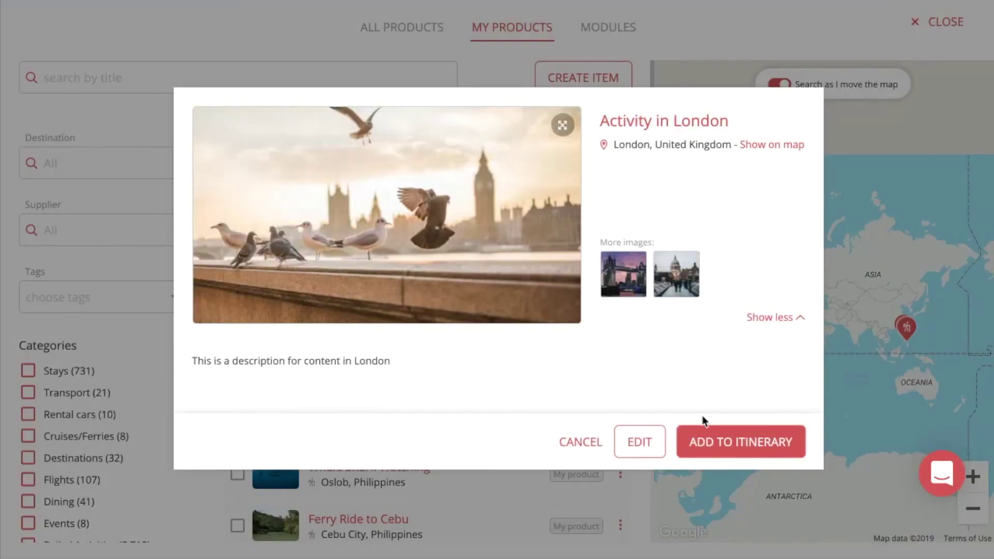
click(713, 443)
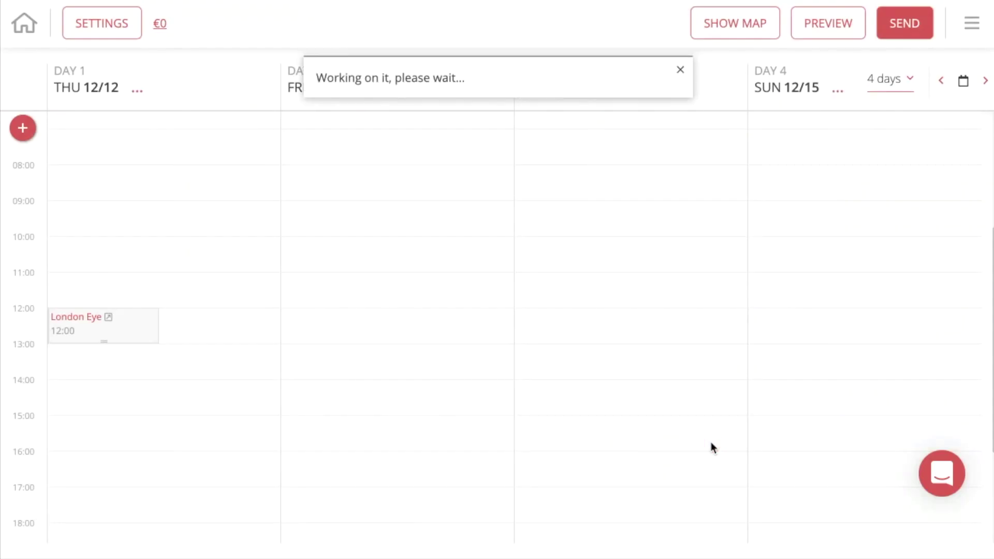
drag(237, 337, 124, 446)
Step: Open the Add item dialog at Day 1 19:00, then dismiss it
scroll(299, 401, down, 3)
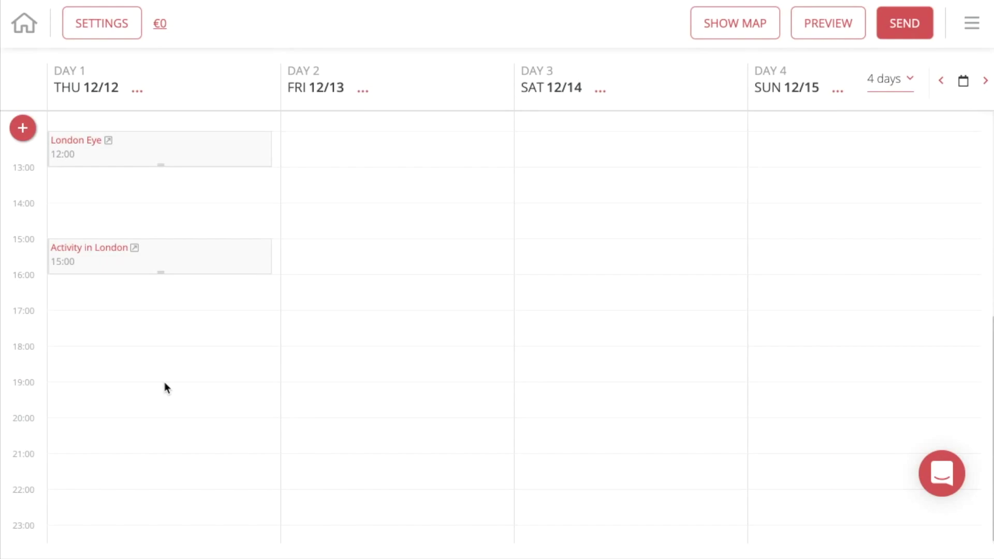
click(115, 387)
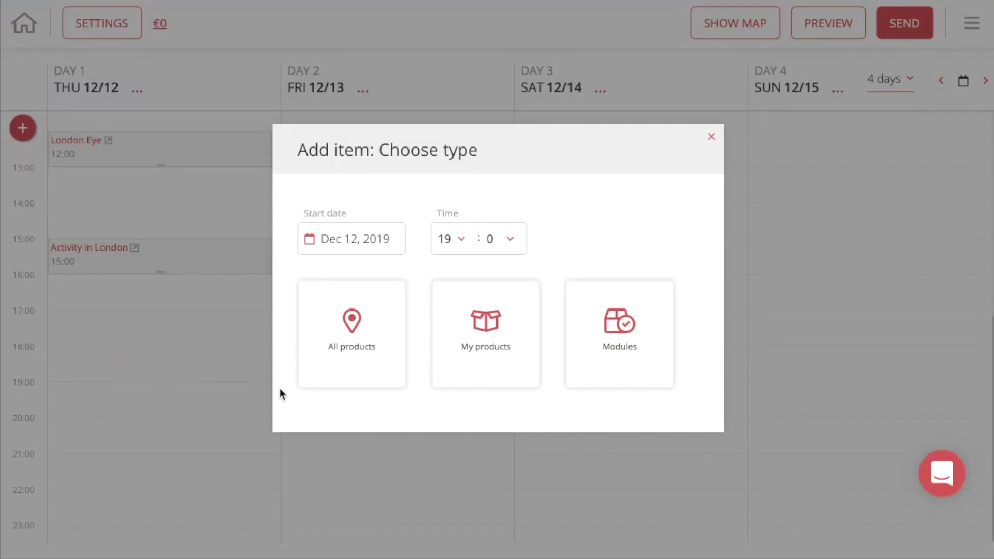
click(711, 137)
Step: Add the Untitled United Kingdom module at Day 2 14:30 after previewing its map
click(381, 229)
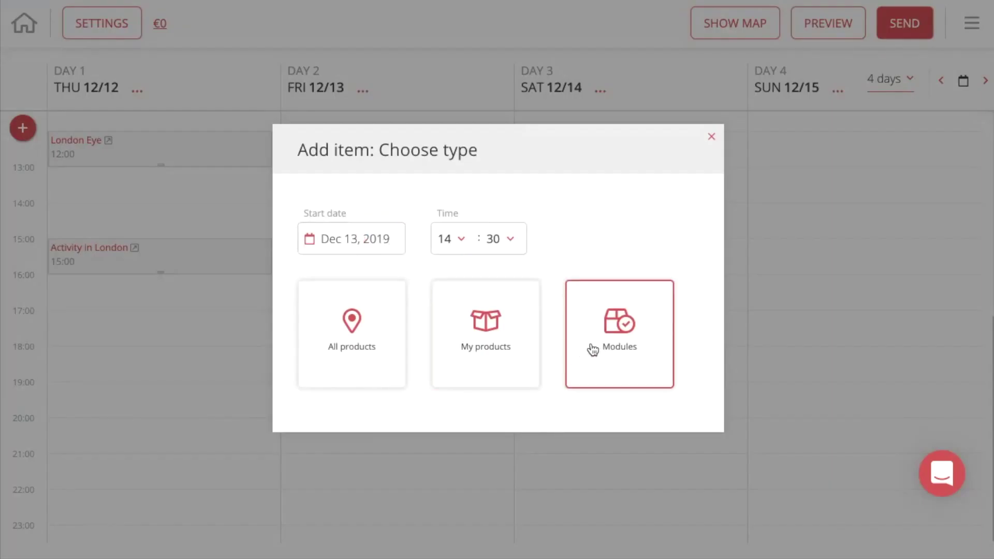
click(620, 337)
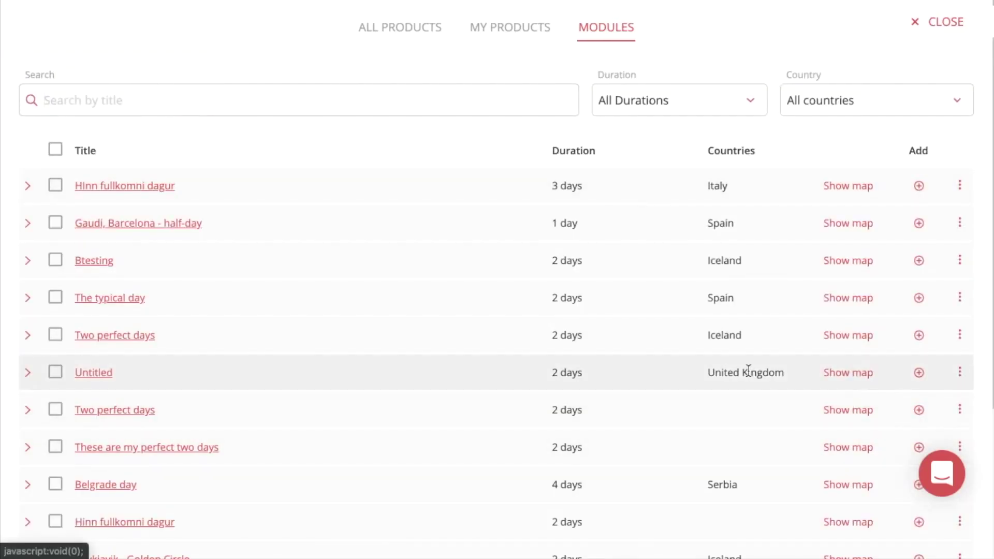
click(832, 381)
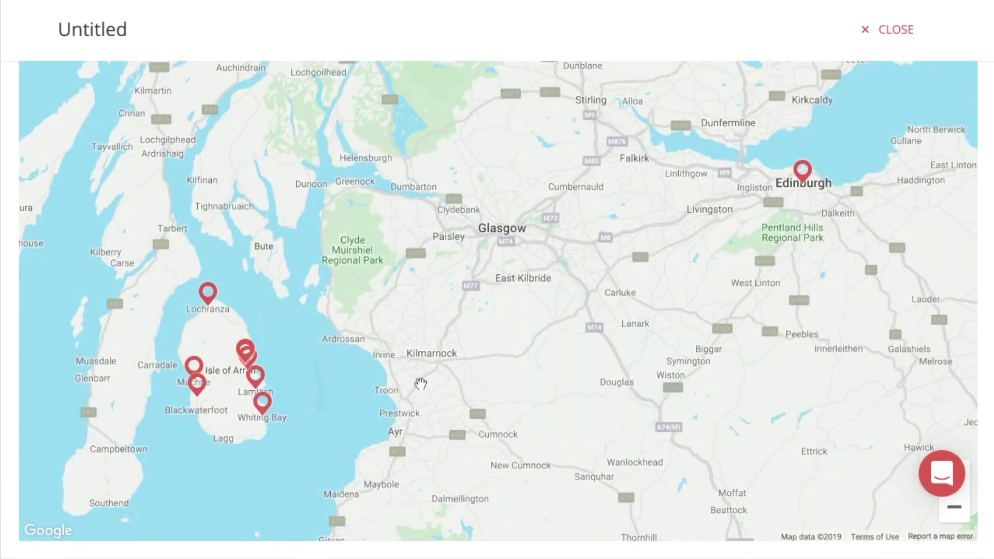
click(887, 30)
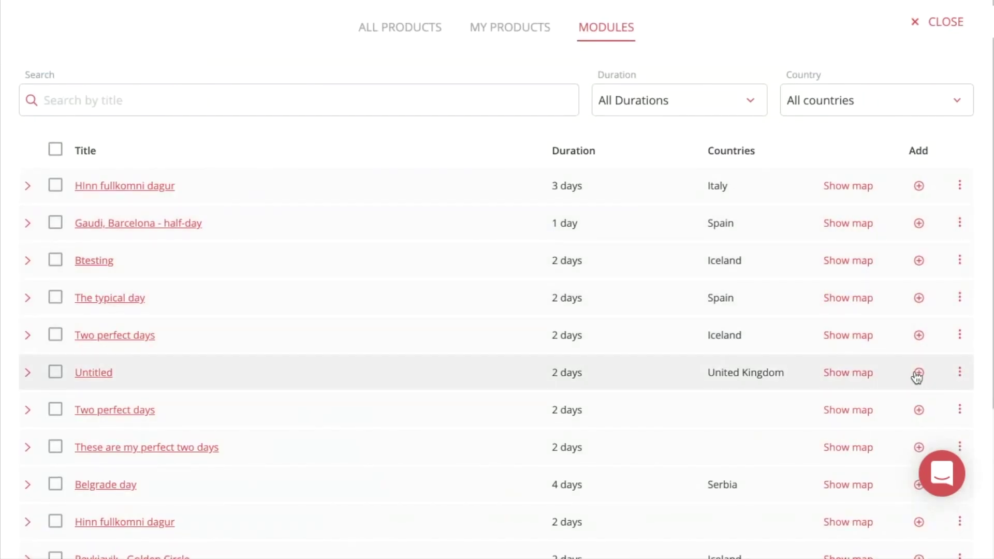
click(918, 373)
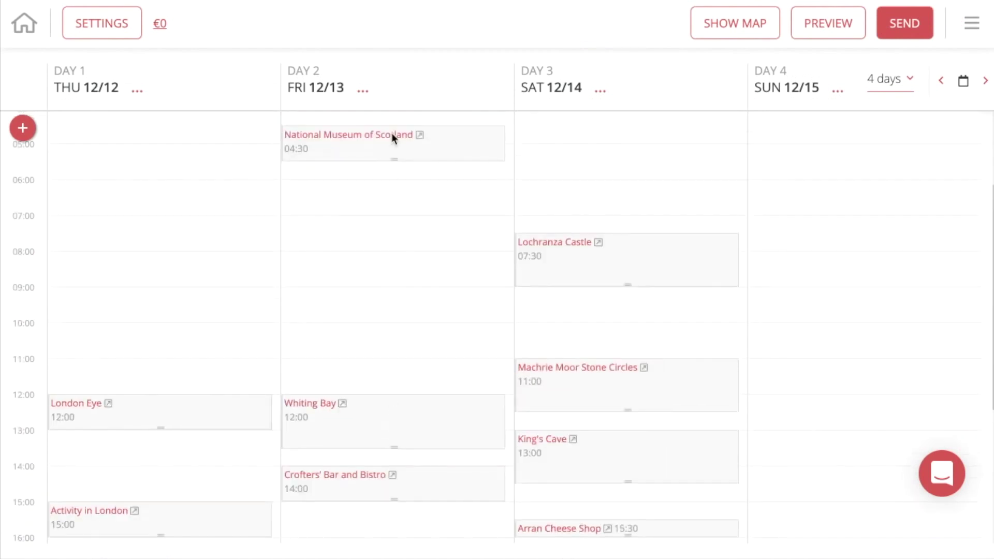
scroll(393, 421, down, 5)
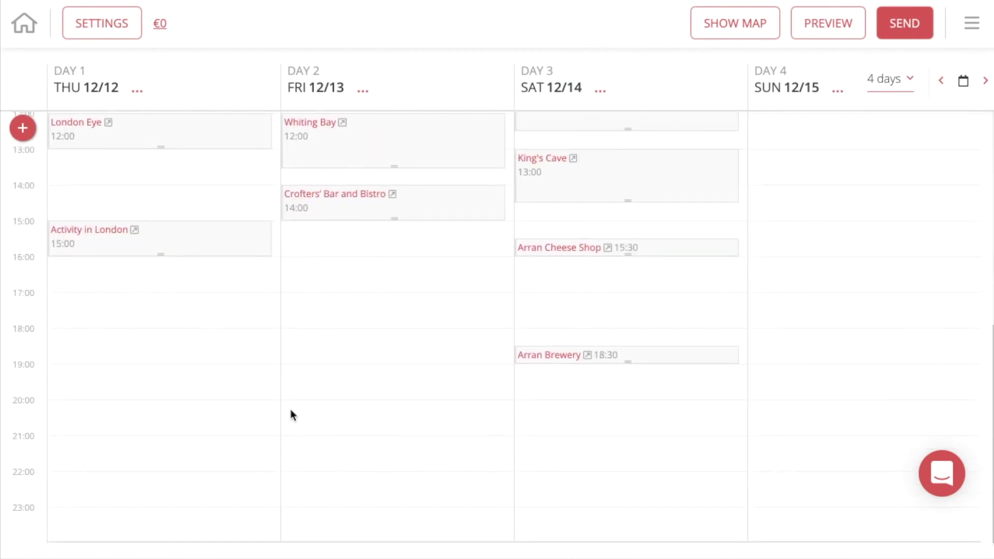
scroll(292, 414, down, 1)
scroll(541, 359, up, 8)
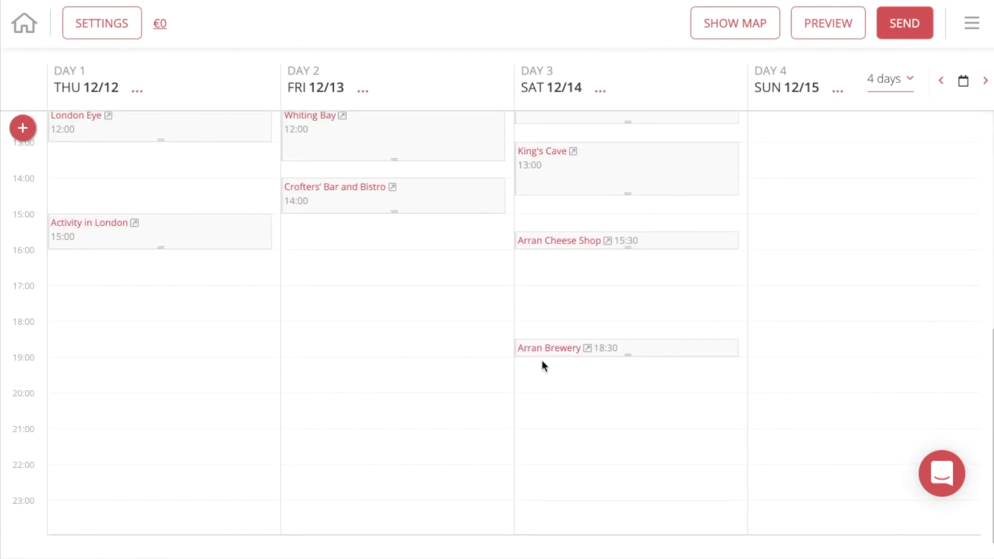
scroll(542, 365, up, 2)
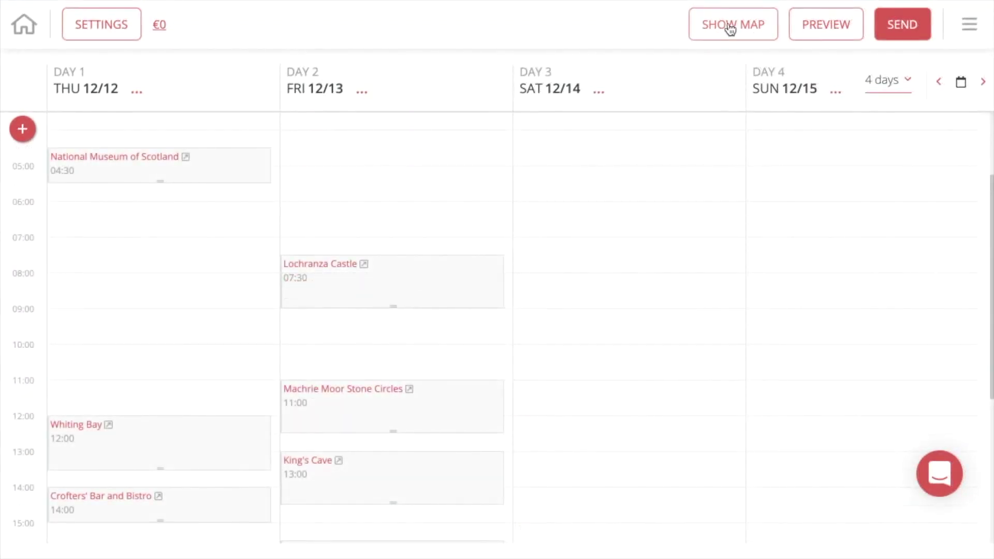
Step: On the Day 1 map, drag the Edinburgh–Whiting Bay drive through Falkirk and Paisley
click(730, 30)
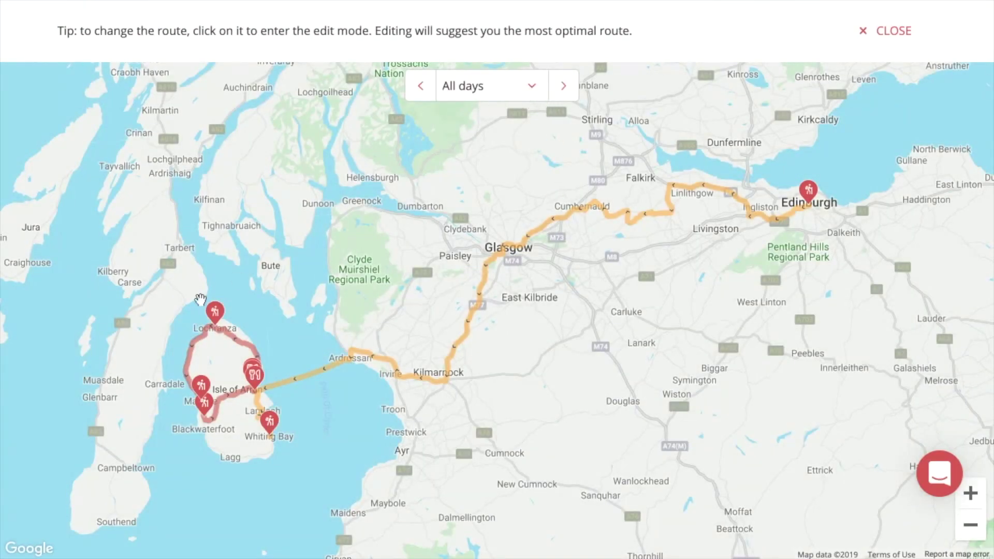
click(570, 86)
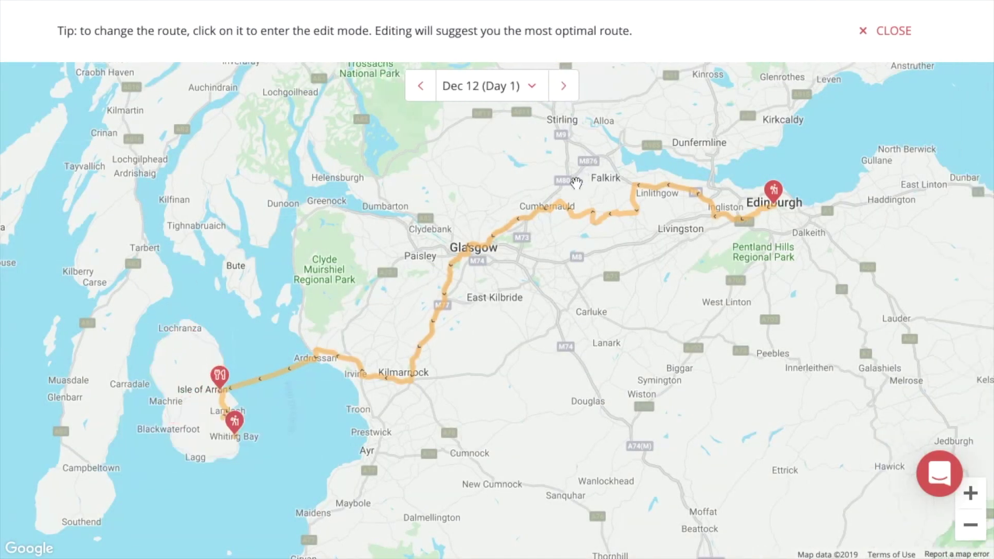
click(559, 209)
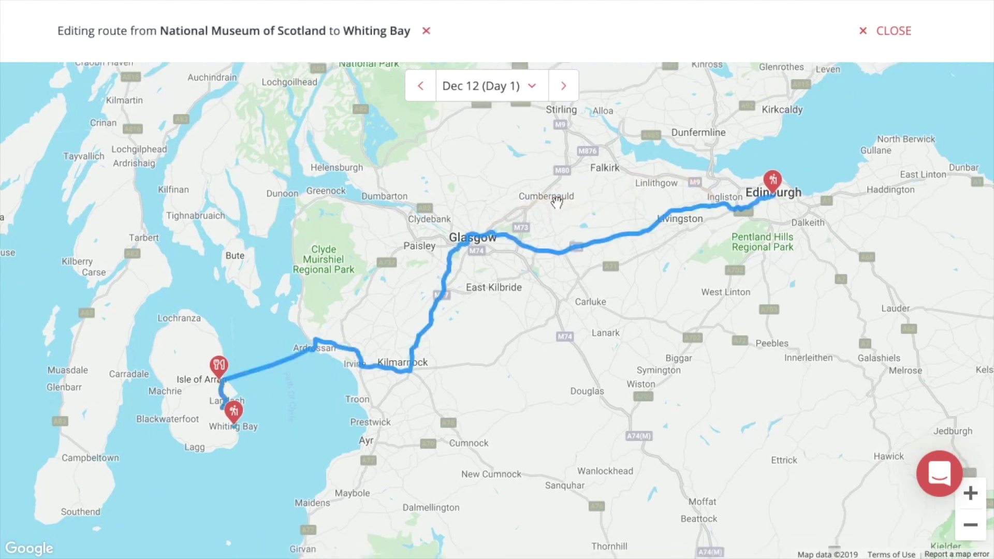
drag(543, 254, 539, 207)
scroll(539, 207, up, 1)
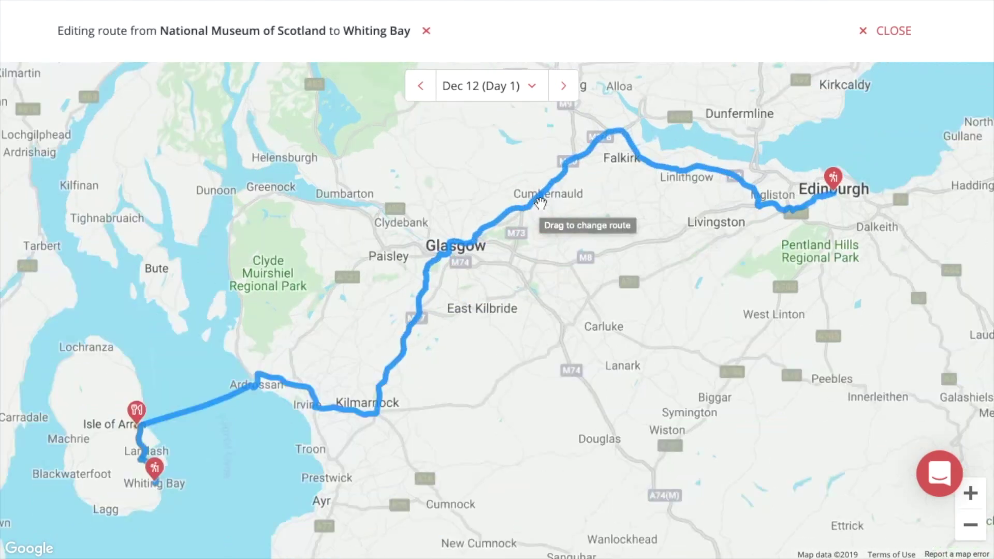
drag(407, 267, 363, 252)
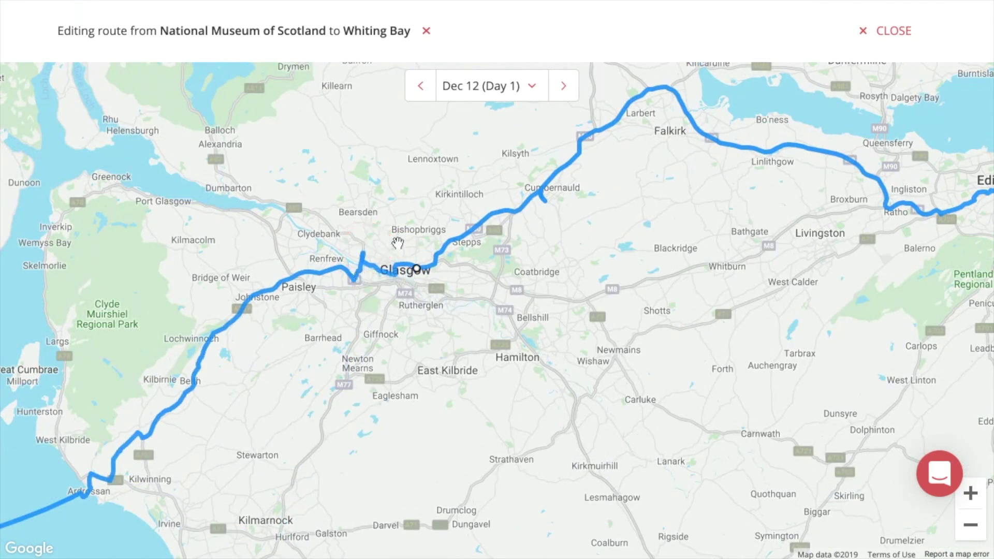
Step: Check the Day 2 route, reopen the Day 1 drive, and close the map
click(569, 95)
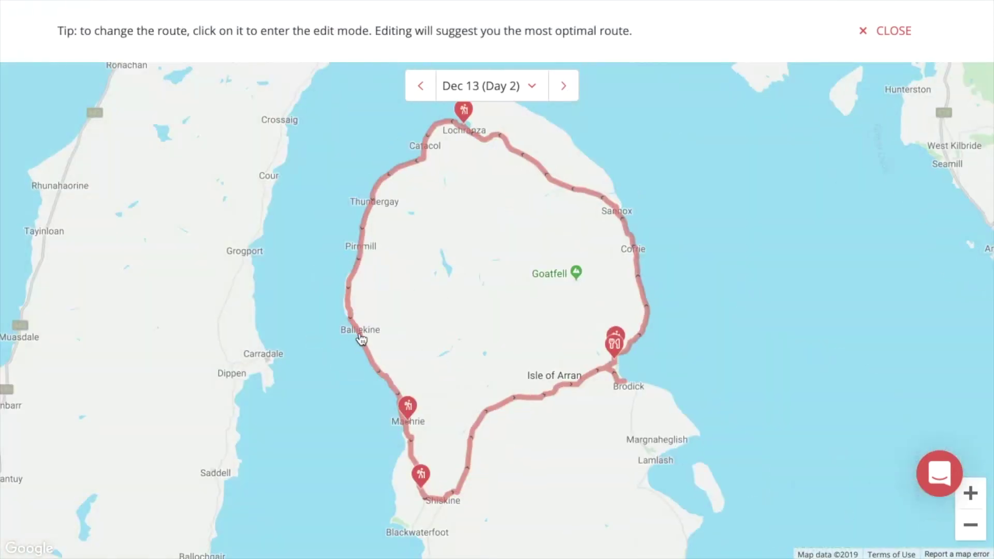
click(431, 86)
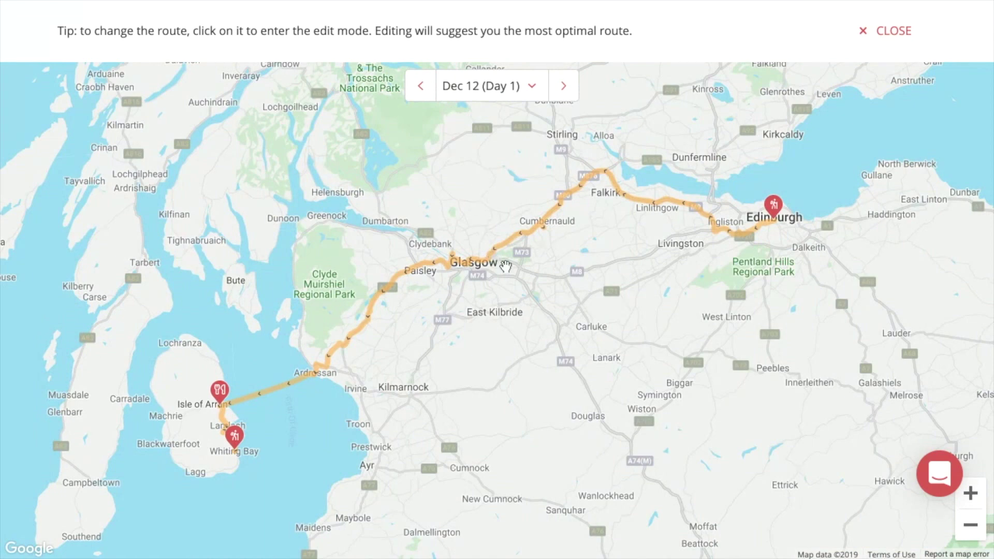
click(505, 248)
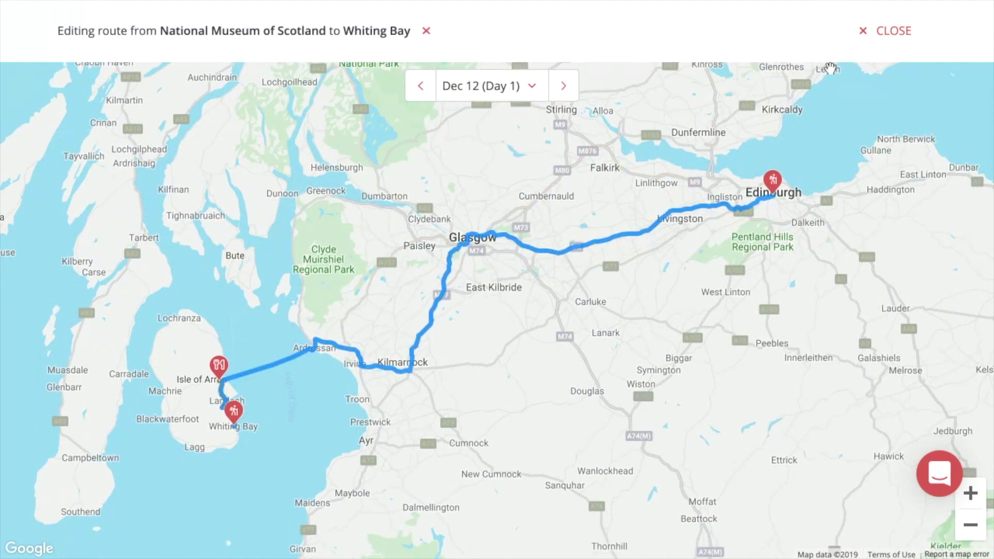
click(900, 33)
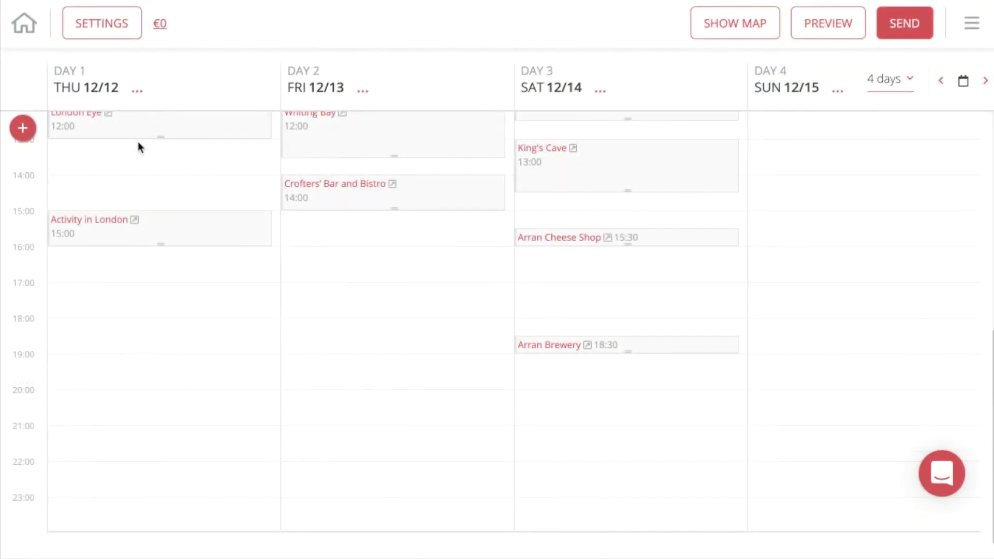
scroll(138, 142, up, 3)
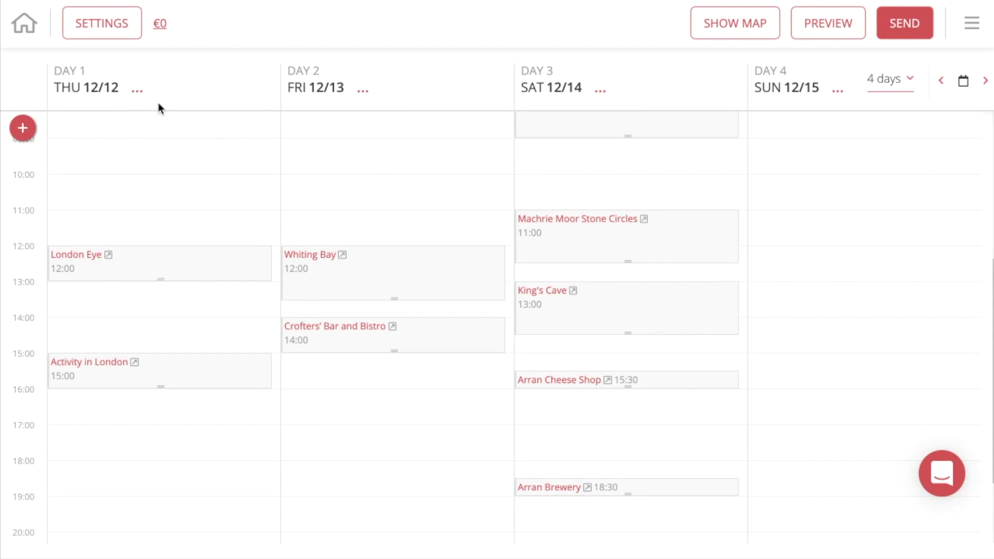
Step: Remove Day 1 (London Eye, Activity in London) and open the customer preview
click(136, 92)
click(170, 176)
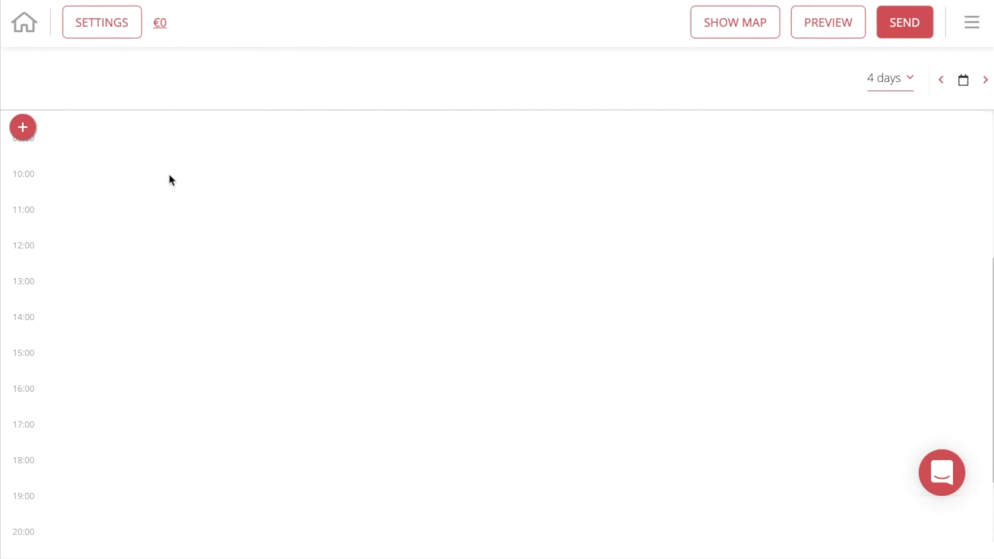
click(832, 27)
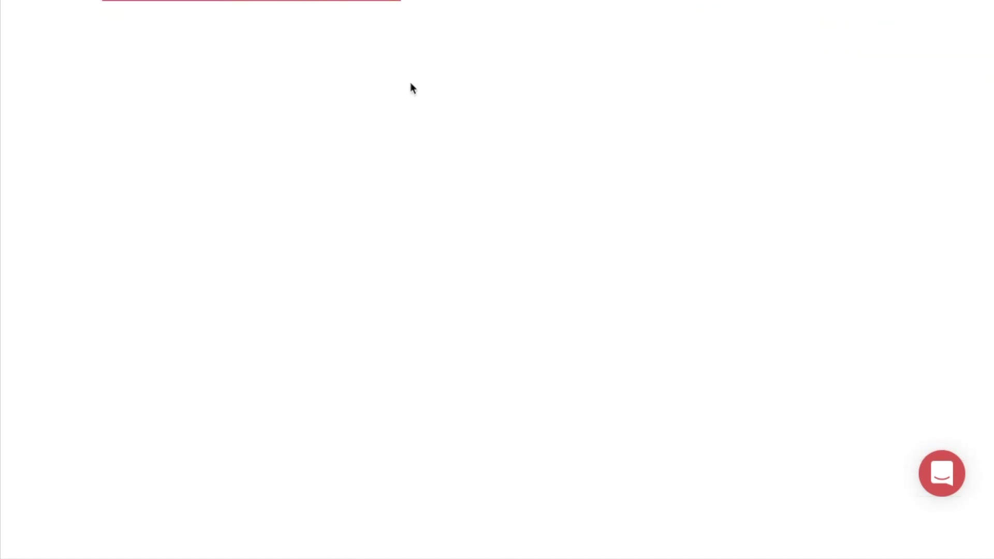
Step: Scroll the preview's overview page and switch to the Itinerary tab
scroll(336, 139, down, 10)
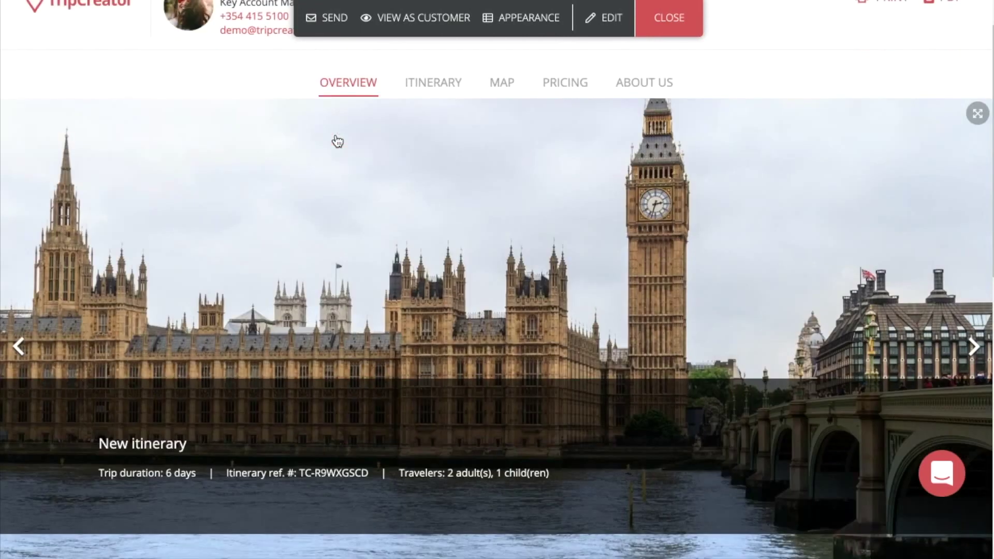
scroll(336, 139, up, 13)
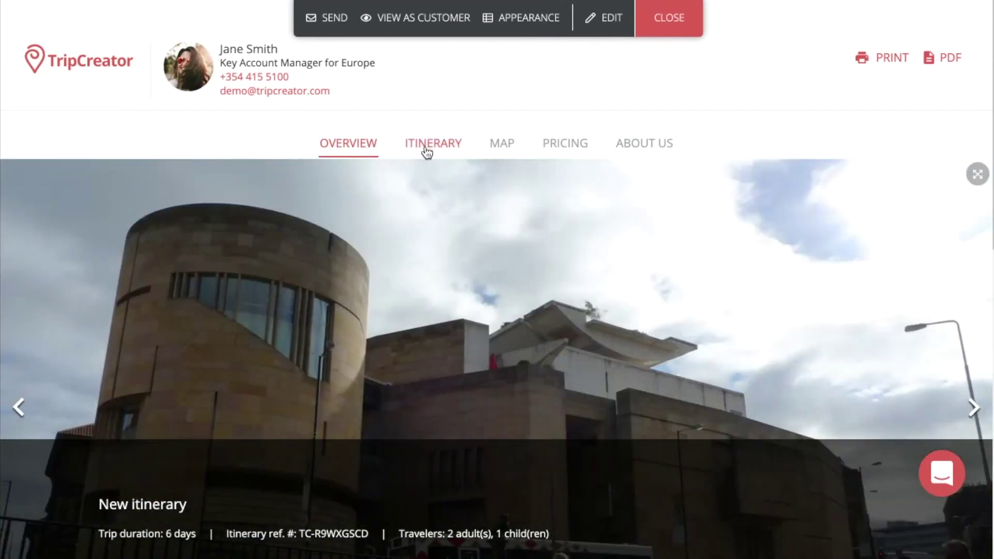
click(427, 150)
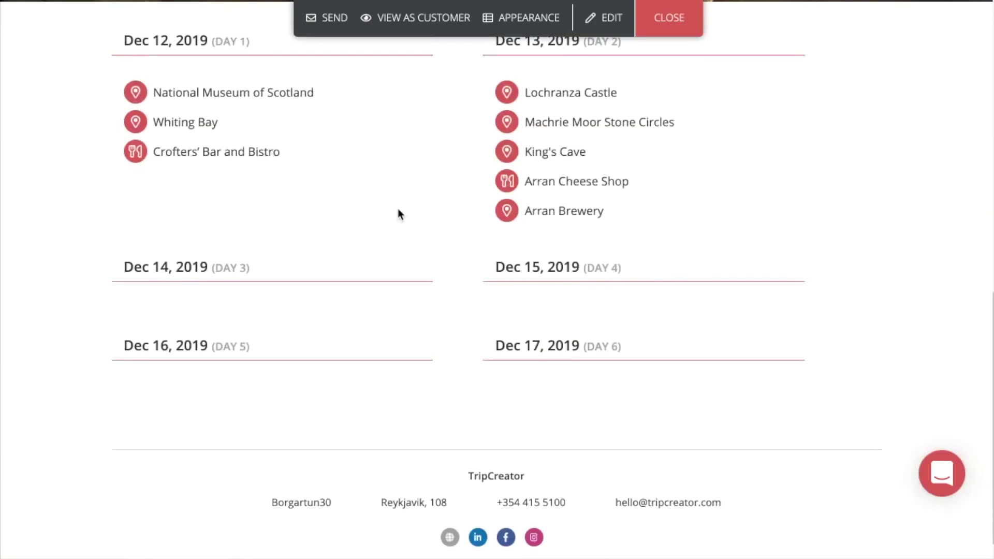
scroll(122, 119, up, 1)
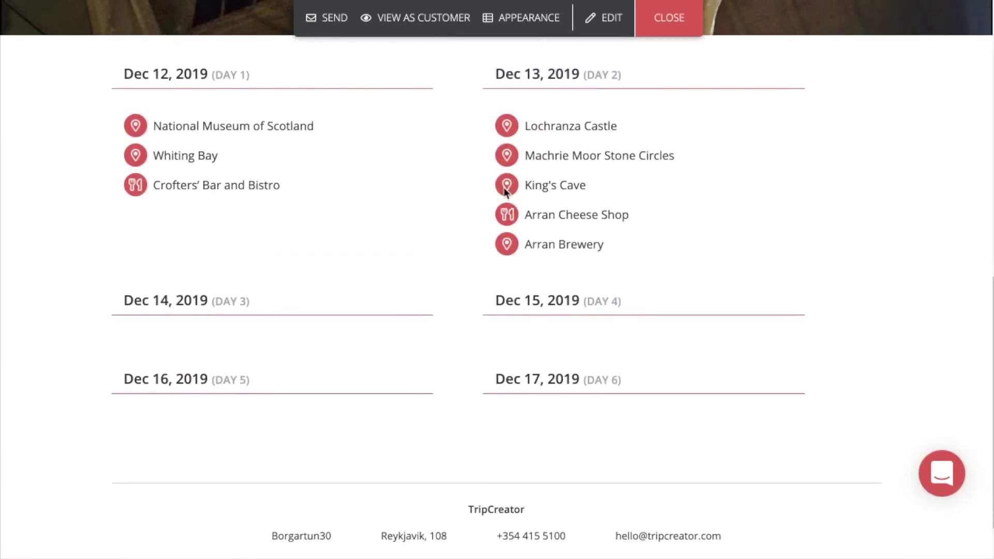
scroll(571, 160, up, 10)
click(428, 153)
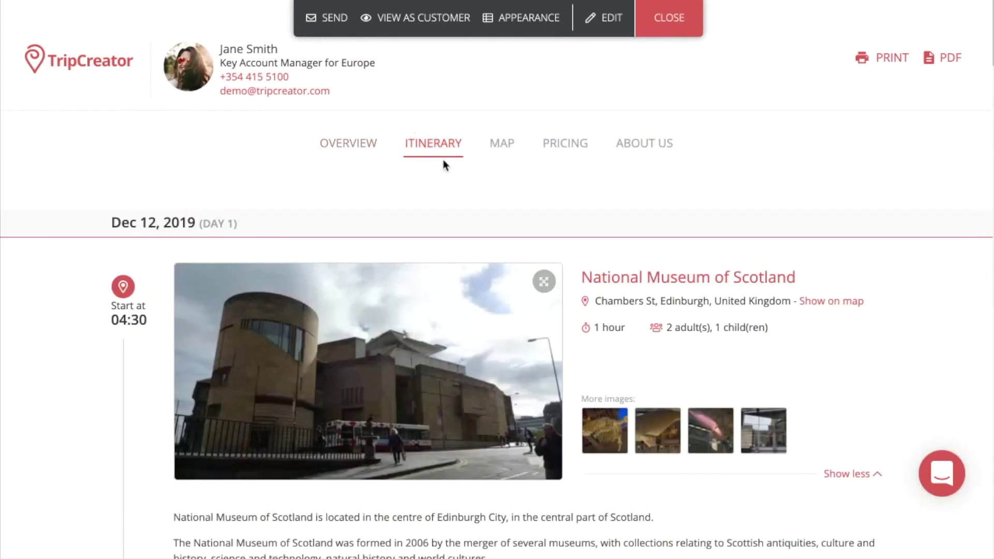
Step: Scroll the itinerary, play the Whiting Bay video to 0:44, and close the beach photo
scroll(464, 251, down, 4)
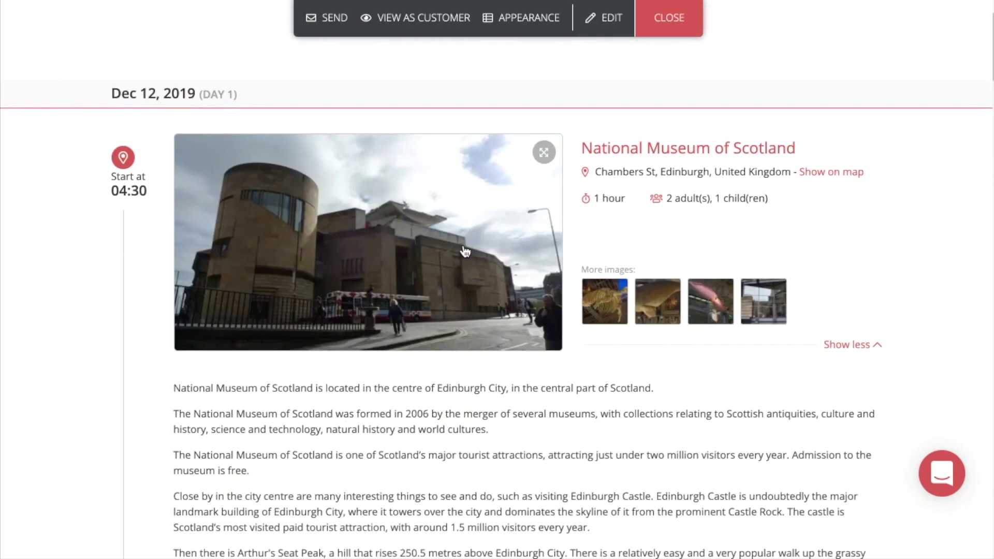
scroll(465, 251, down, 8)
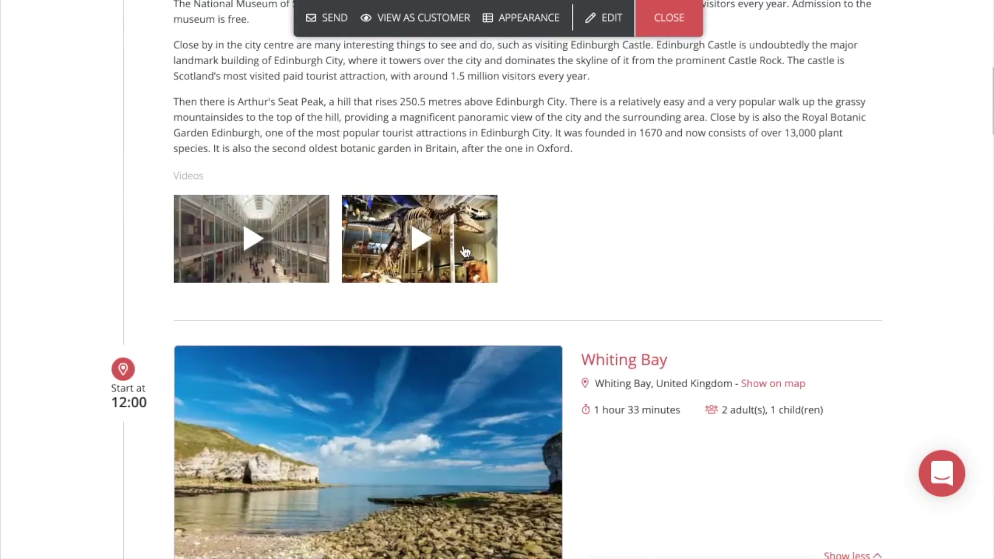
scroll(465, 252, down, 15)
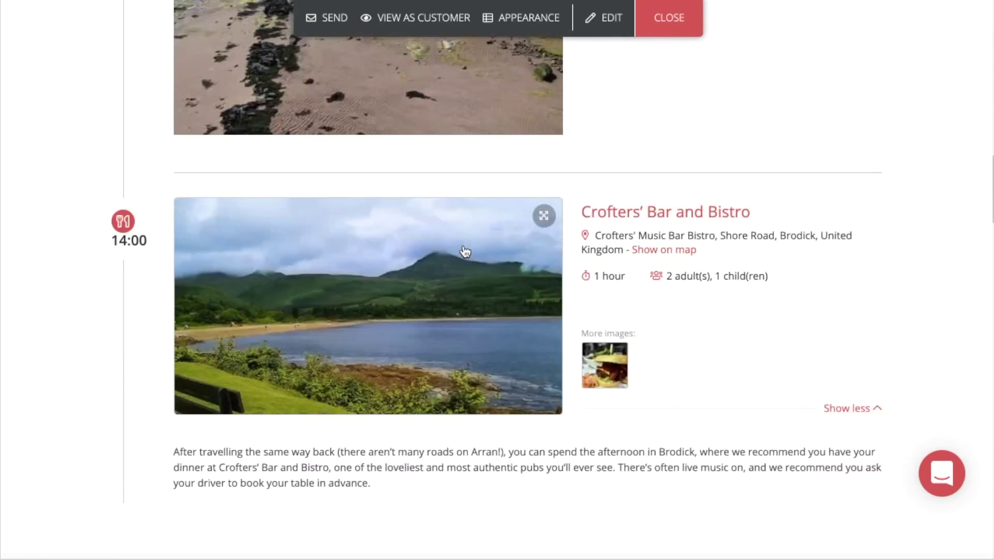
scroll(465, 252, down, 3)
scroll(414, 227, up, 6)
click(372, 211)
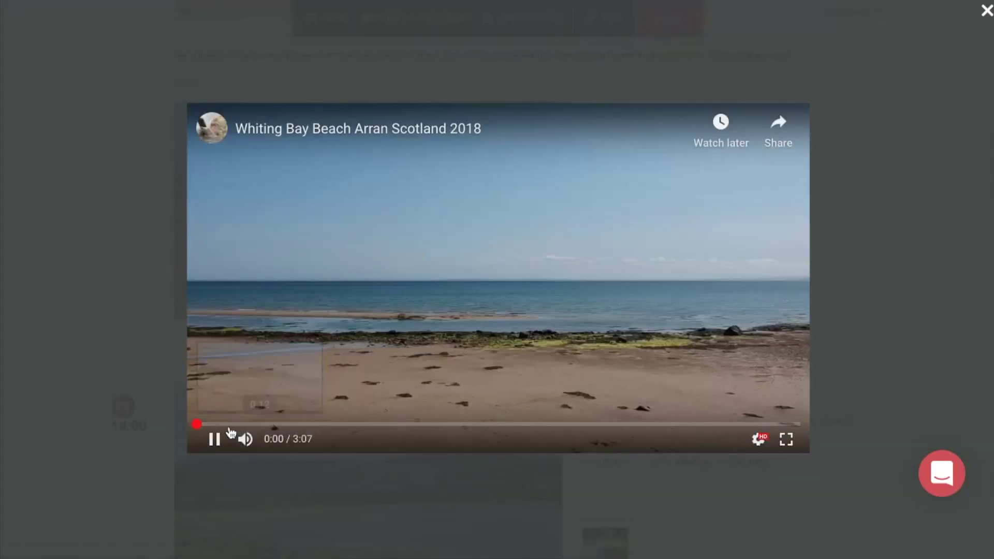
click(339, 425)
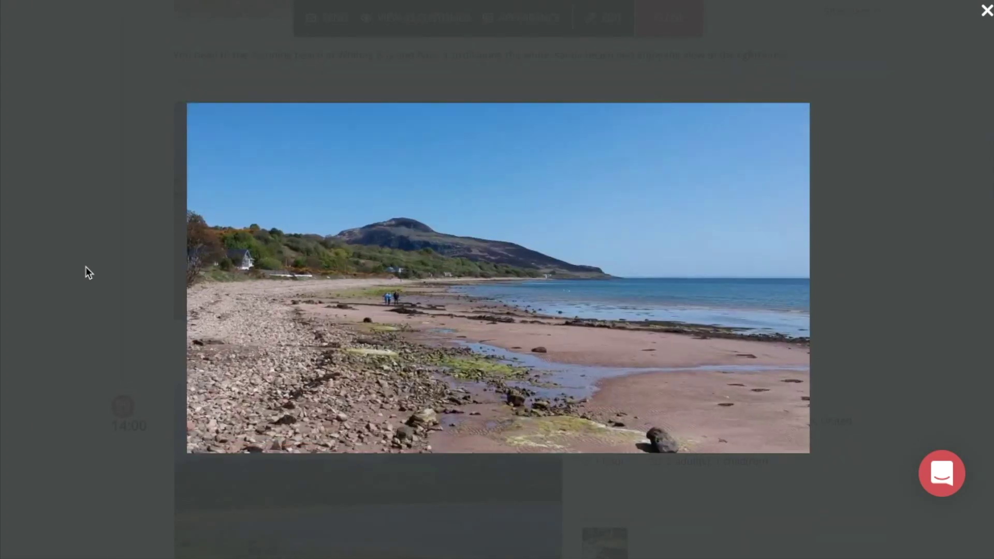
click(86, 266)
Step: Scroll on and show the Map tab with the all-days trip route
scroll(202, 290, down, 10)
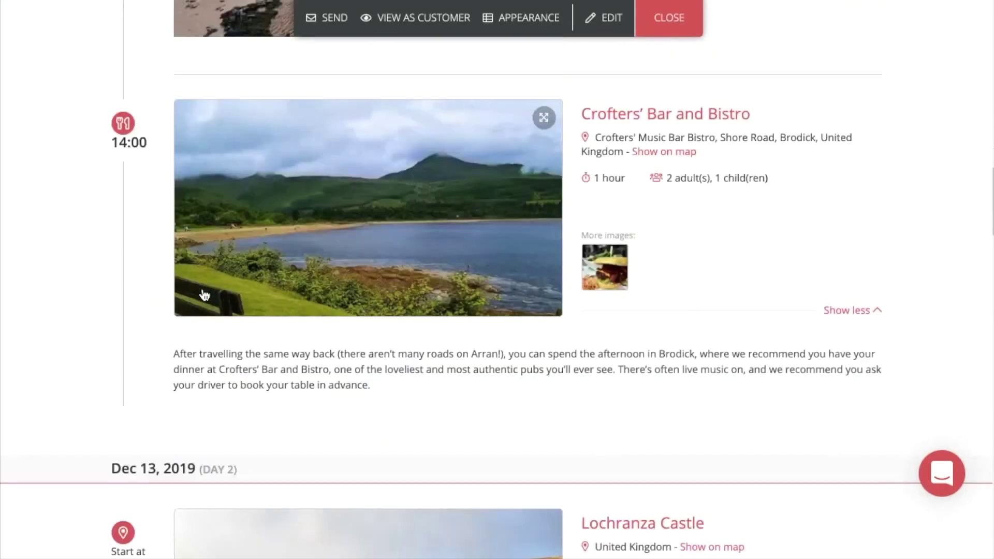
scroll(204, 295, down, 10)
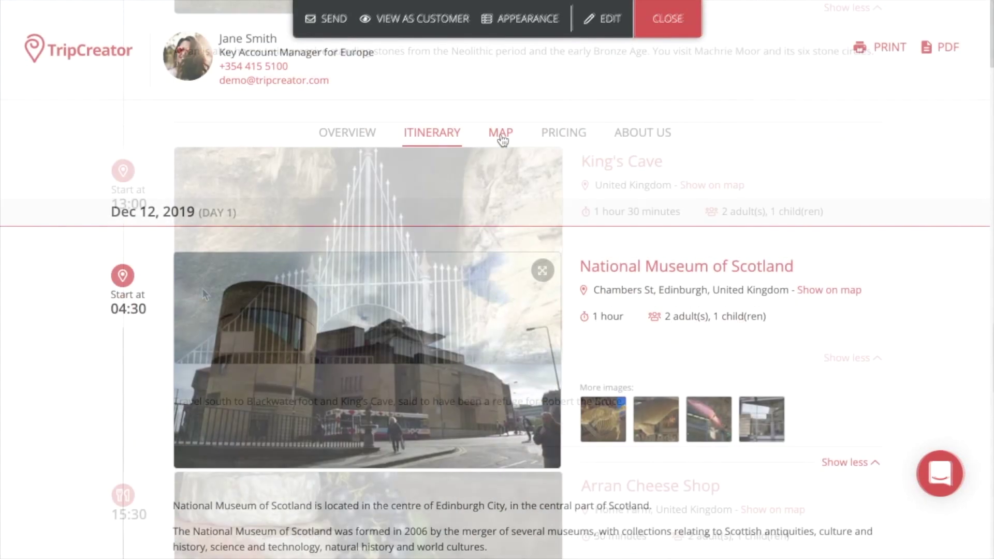
click(501, 133)
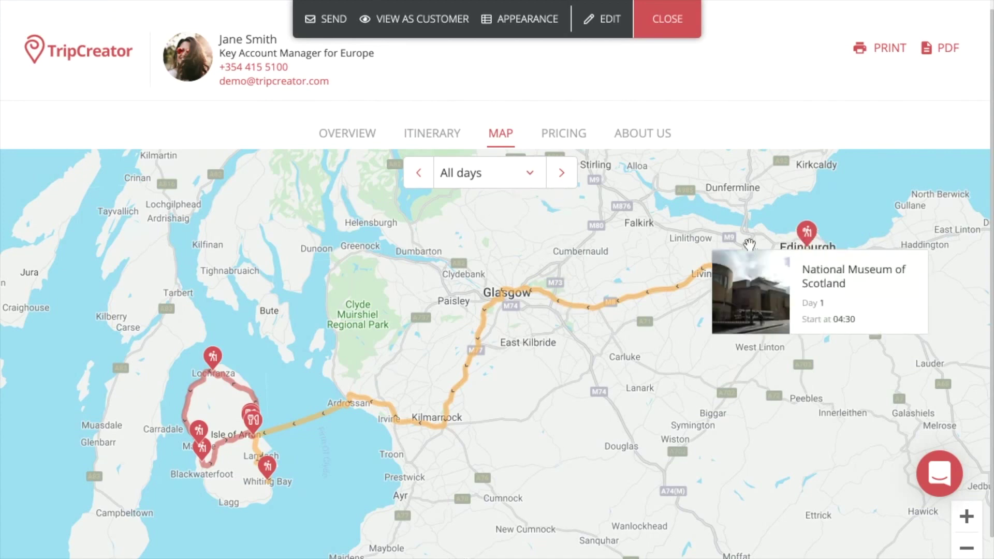
Step: Step through the Day 1 and Day 2 routes, return to All days, then open Pricing
click(561, 174)
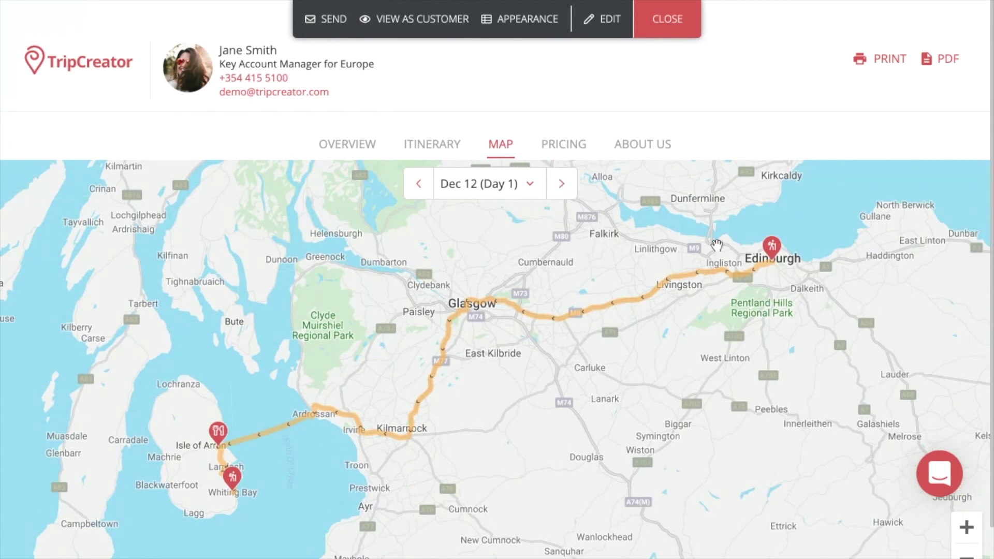
click(574, 189)
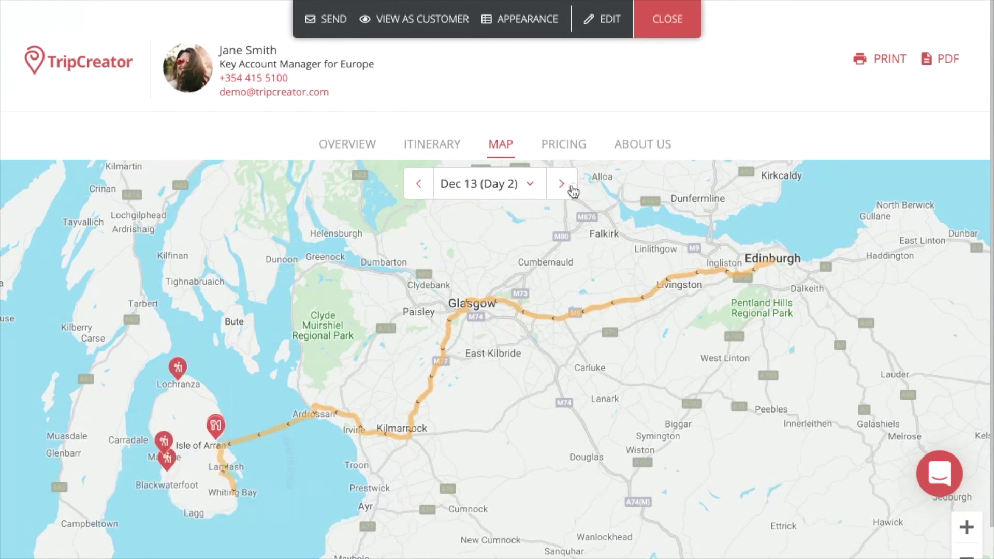
click(421, 187)
click(421, 193)
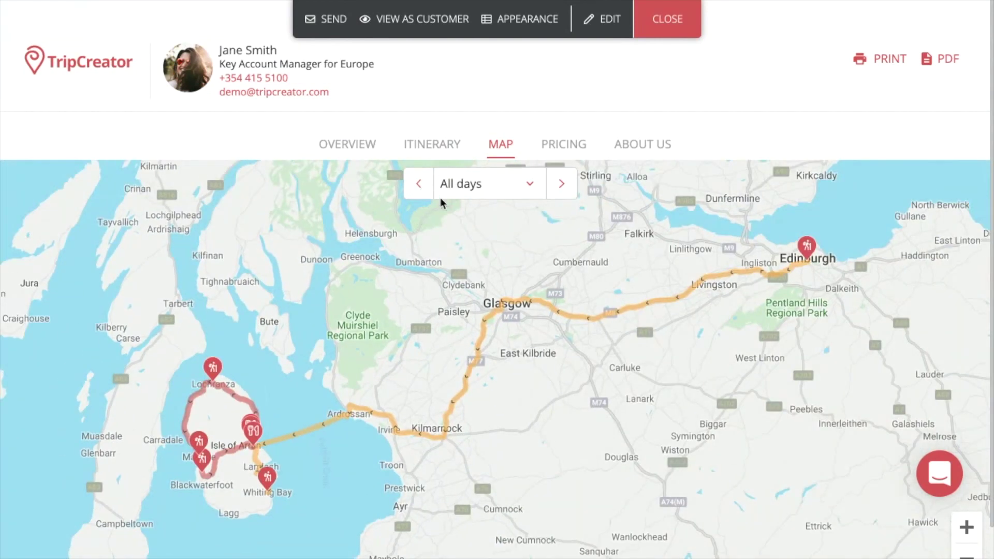
click(563, 155)
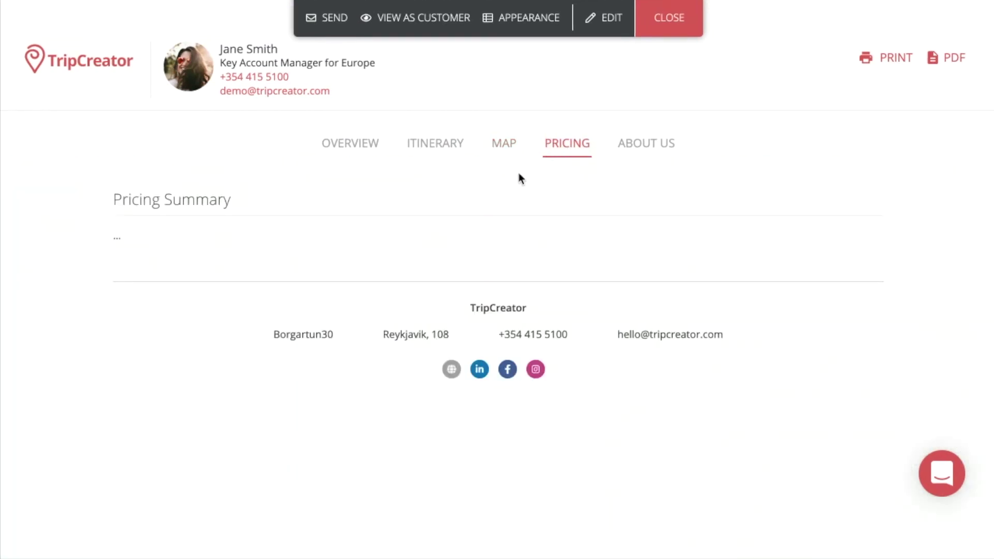
Step: Show the About Us page and read through the agent bio, About TripCreator description and booking terms
double_click(155, 203)
click(226, 222)
click(655, 145)
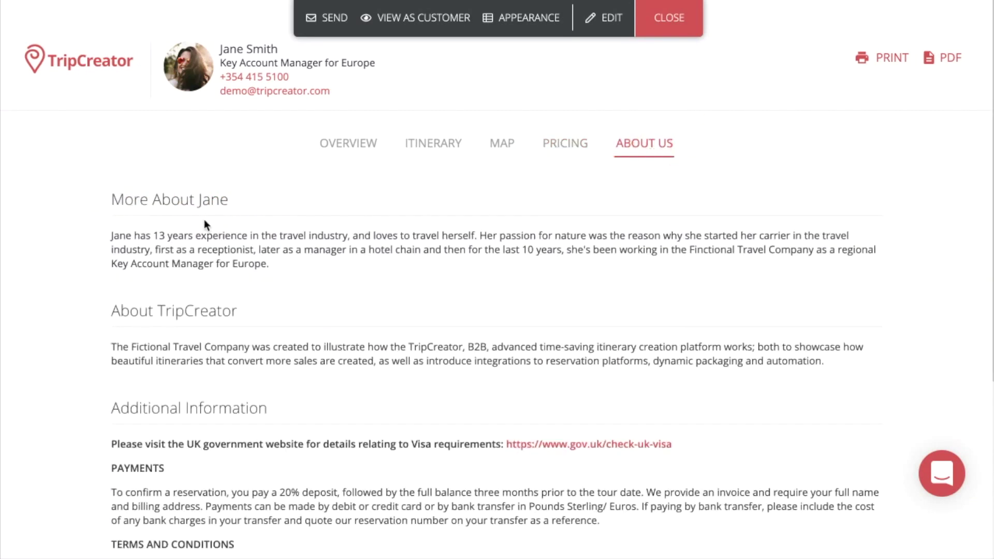
scroll(145, 224, down, 1)
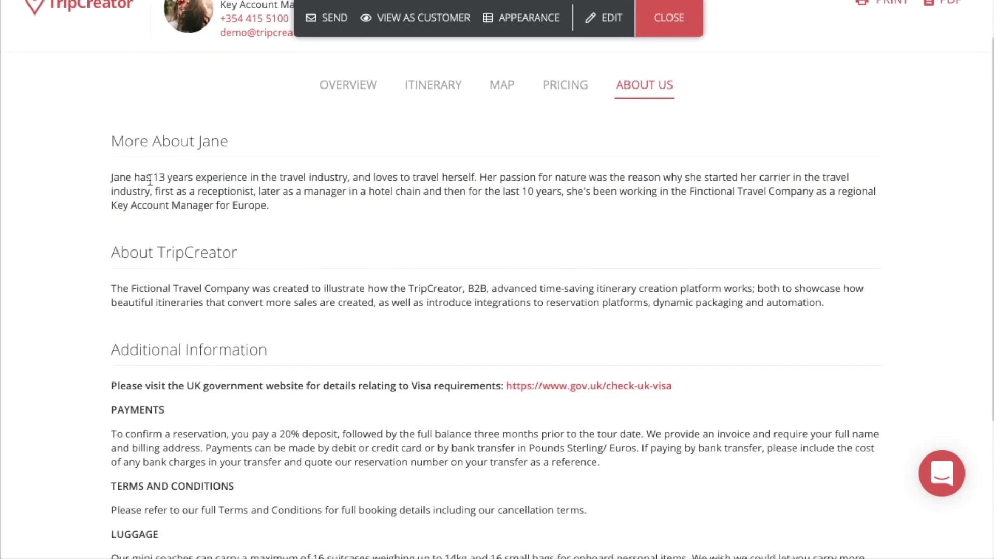
drag(109, 250, 238, 262)
click(141, 289)
scroll(299, 309, down, 3)
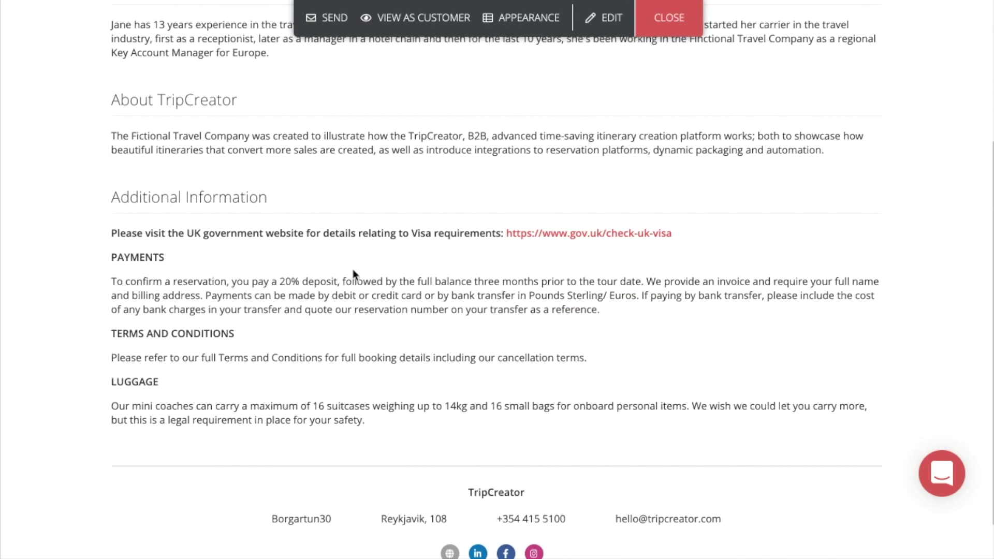
scroll(247, 306, up, 4)
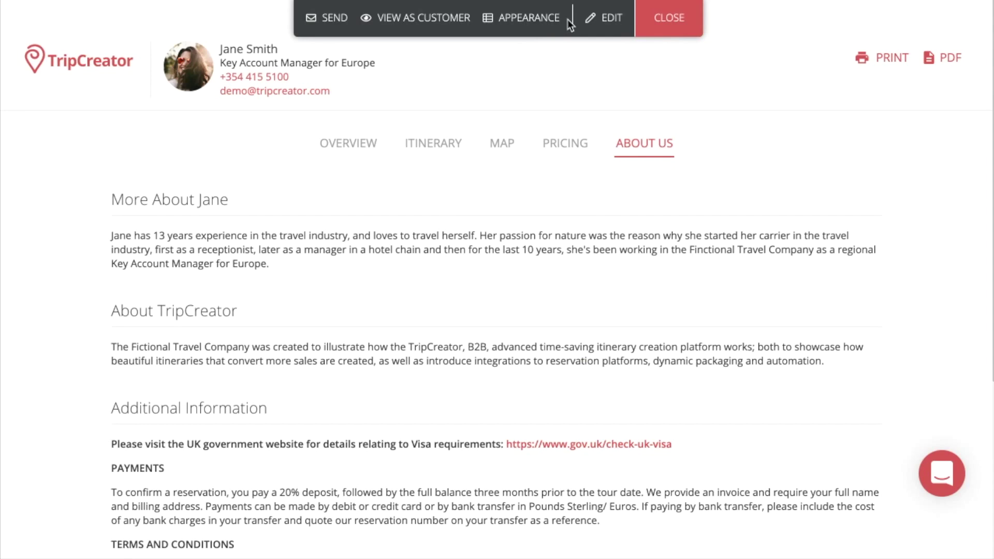
Step: Go from Overview to the day-by-day Itinerary and switch it into edit mode
click(372, 144)
click(433, 143)
click(606, 18)
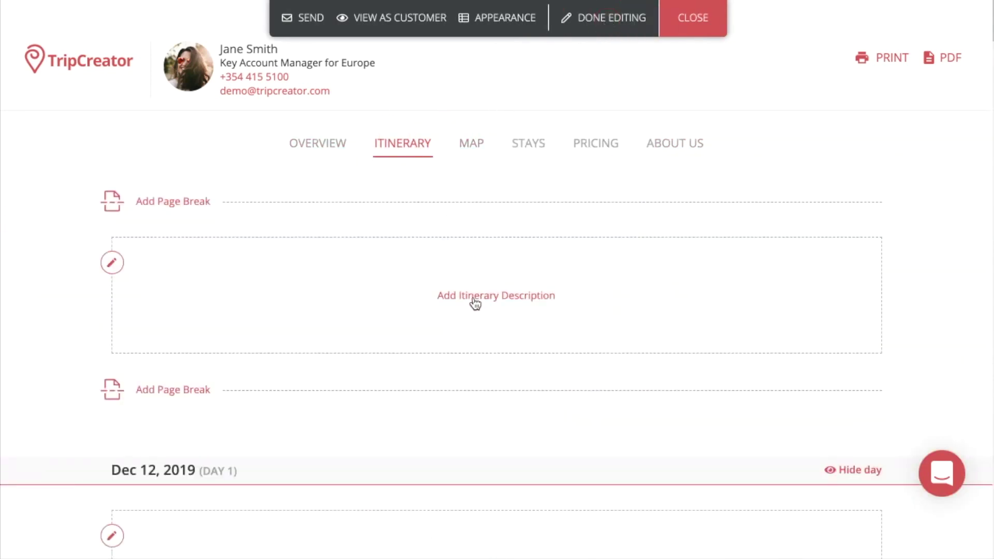
Step: Scroll through the itinerary entries, then finish editing to return to the customer view
scroll(472, 300, down, 4)
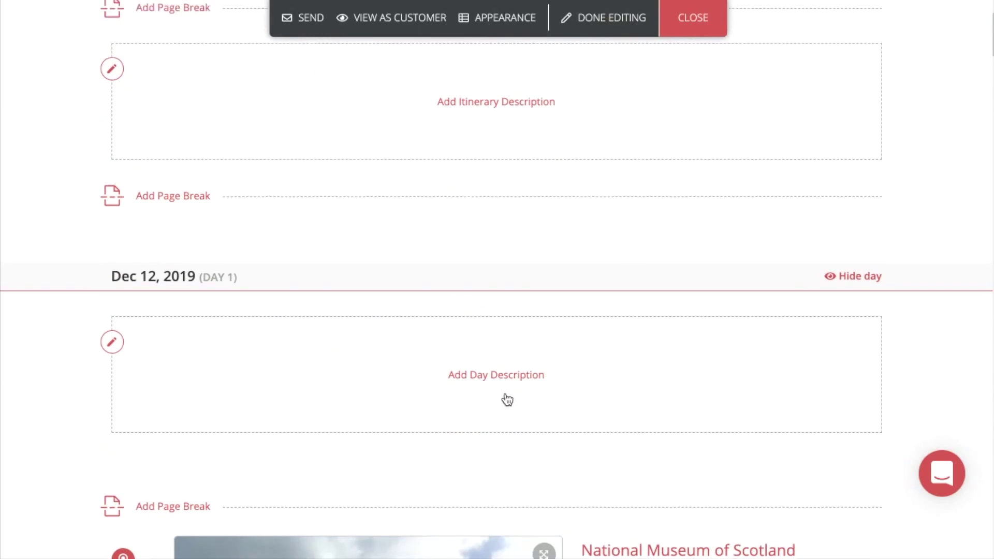
scroll(486, 382, down, 4)
scroll(482, 377, down, 20)
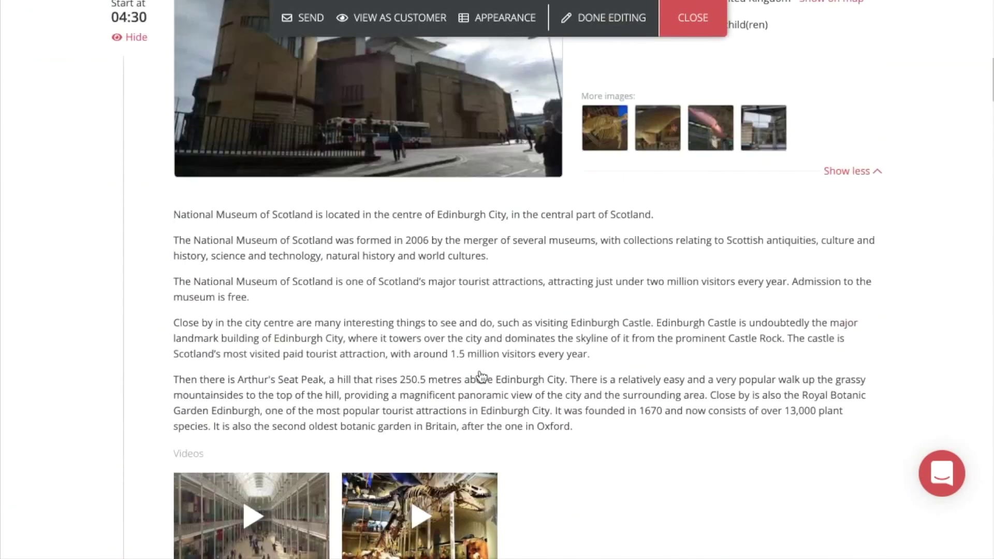
scroll(480, 377, down, 5)
scroll(480, 377, up, 20)
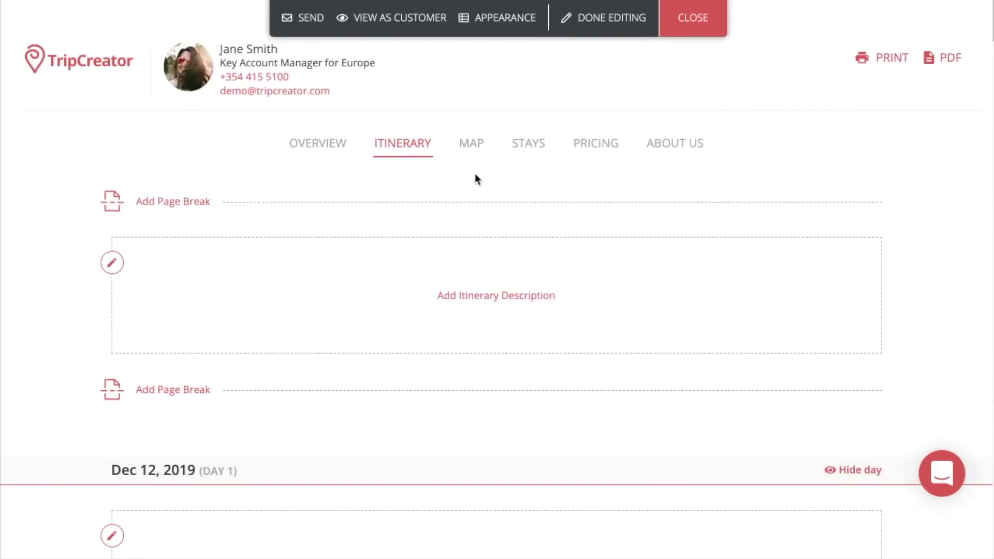
click(606, 21)
click(329, 18)
Step: Review the Email form: recipient field, Default reply template, subject, and send-a-copy toggle left off
click(269, 162)
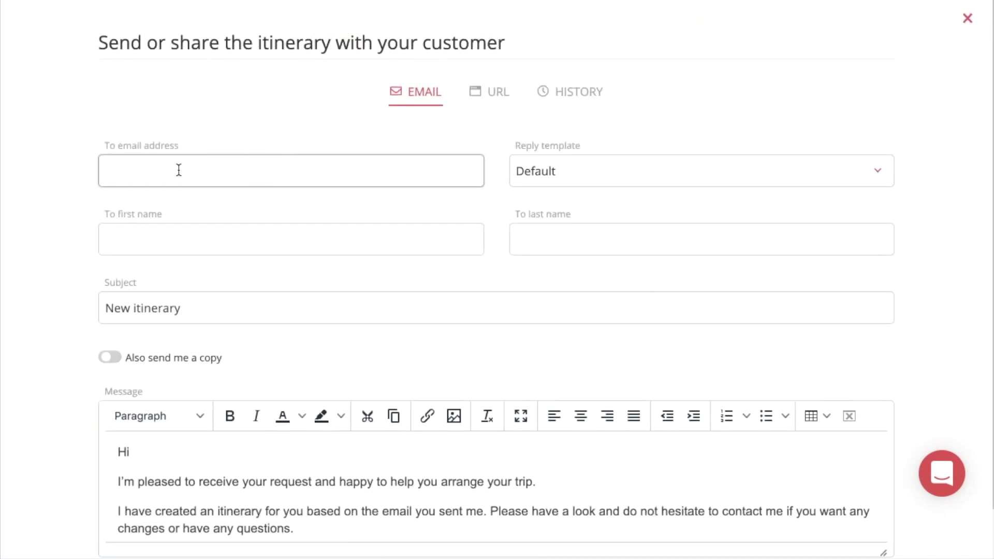
click(561, 178)
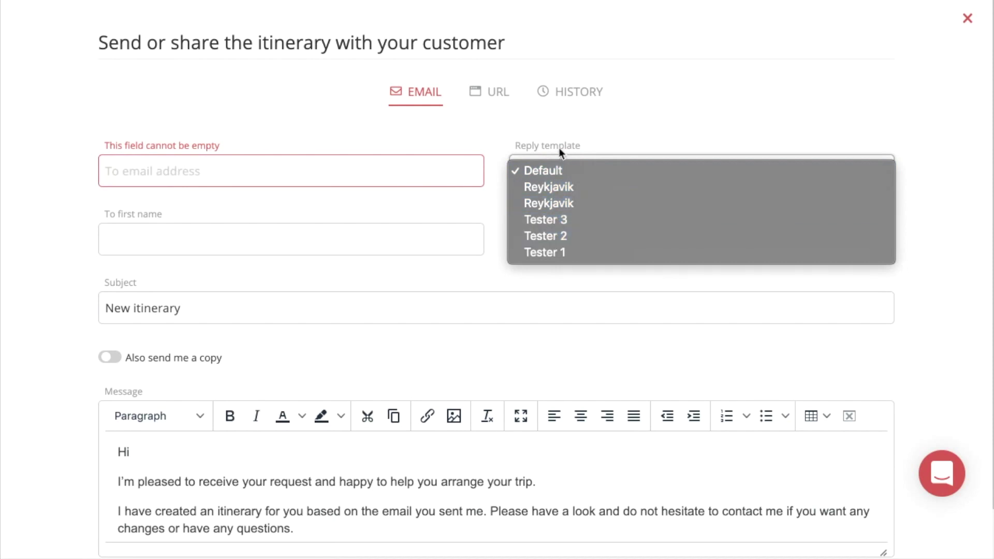
click(566, 131)
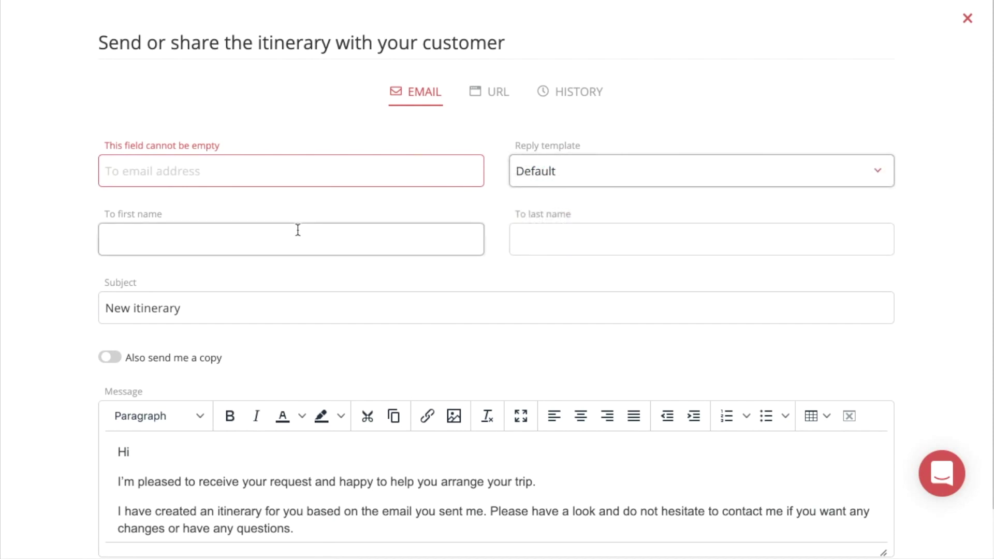
click(284, 308)
scroll(171, 309, down, 1)
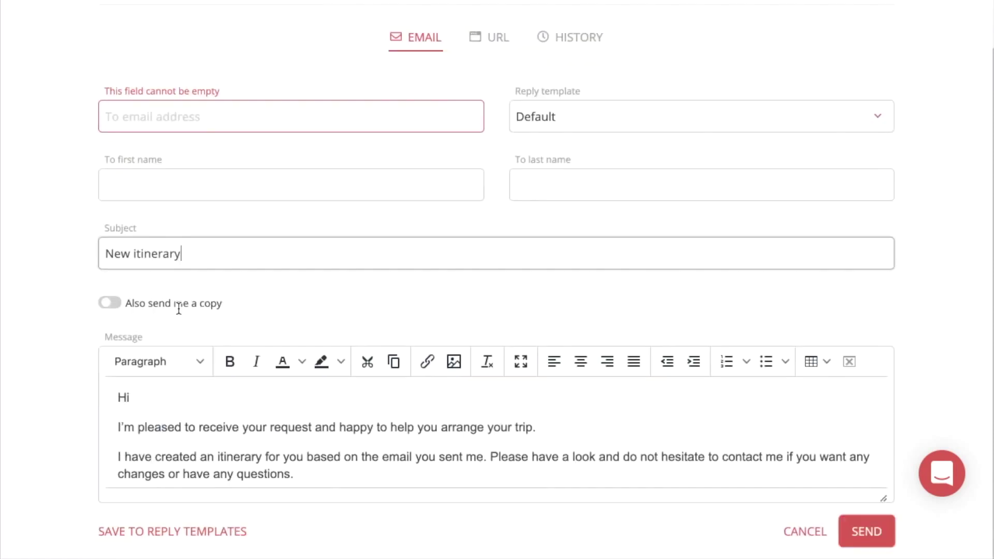
click(114, 304)
click(115, 304)
Step: Look over the message body, then bring up the itinerary's shareable links on the URL tab
click(524, 491)
scroll(480, 426, down, 1)
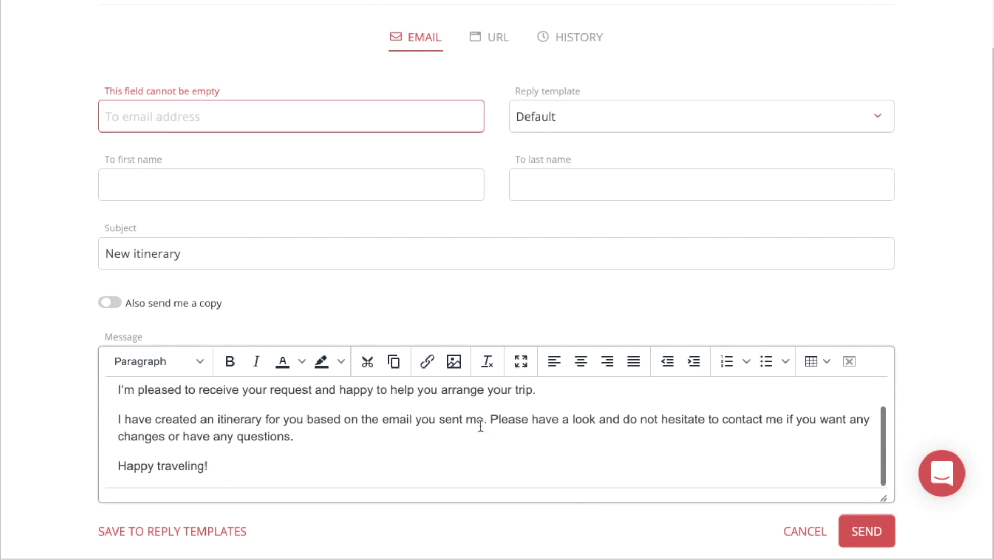
scroll(480, 425, up, 1)
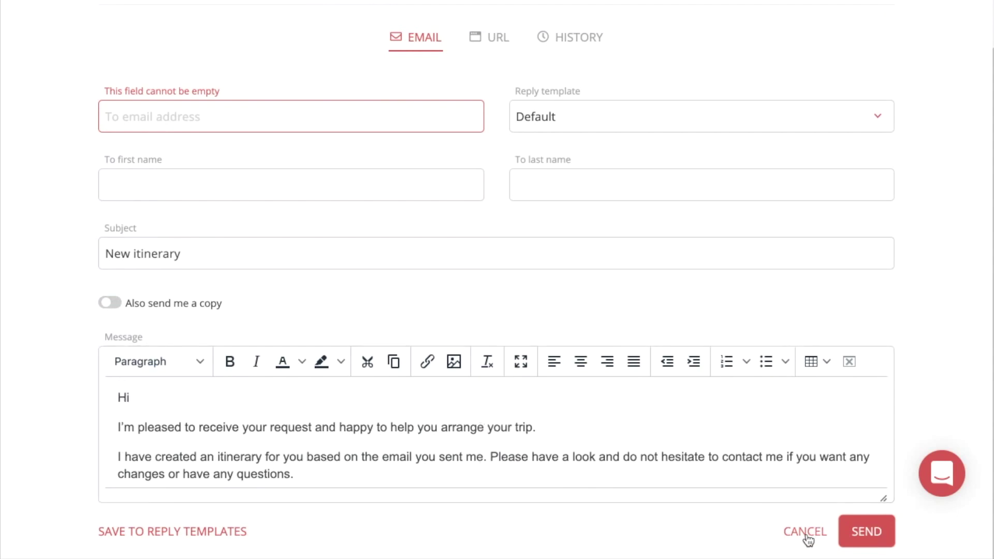
scroll(644, 313, up, 2)
click(482, 90)
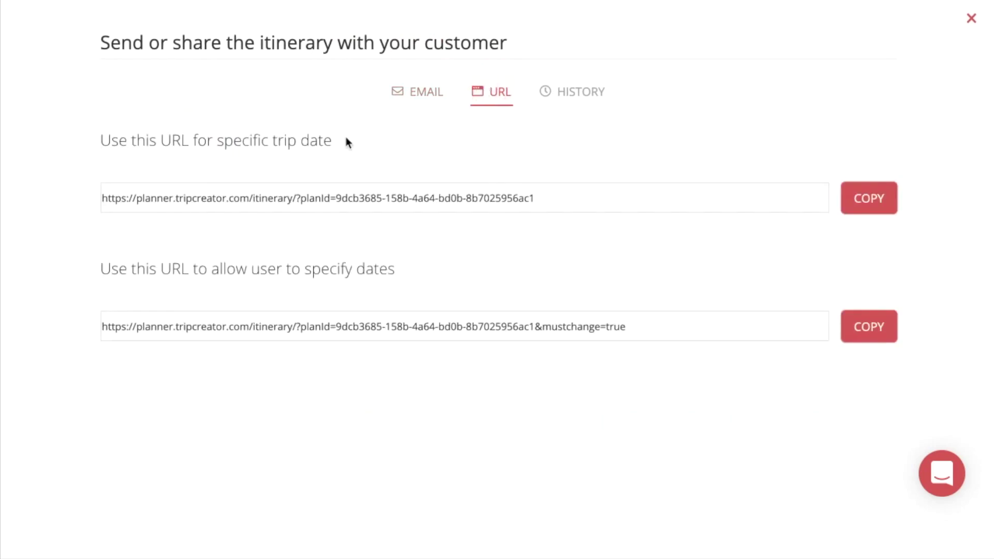
Step: Inspect the fixed-date and flexible-dates link headings on the URL tab
triple_click(160, 139)
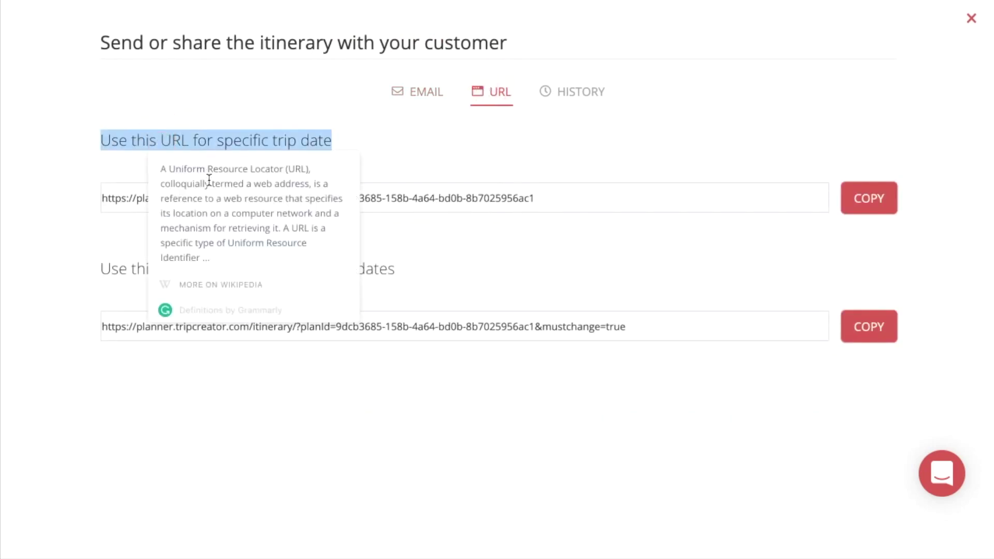
click(181, 119)
triple_click(142, 269)
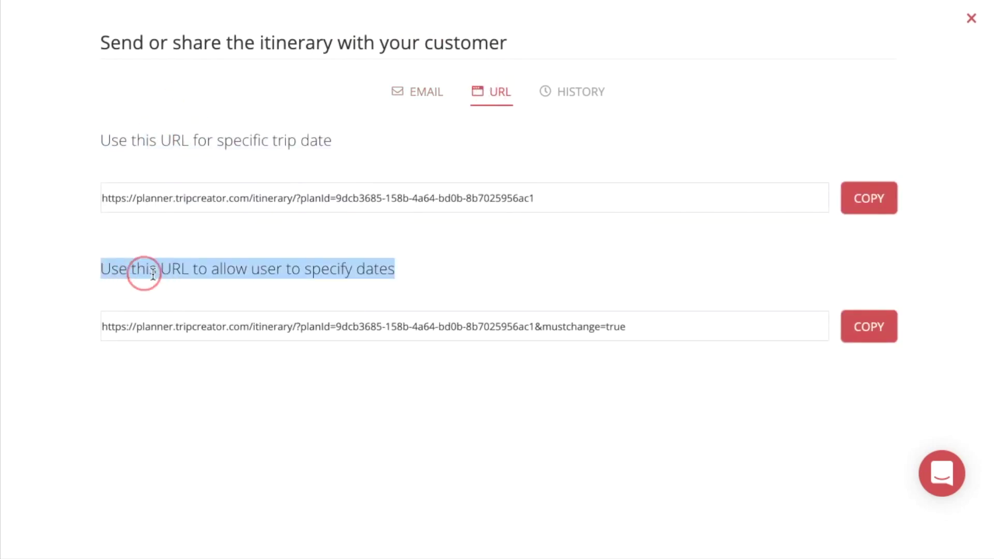
click(171, 269)
Step: Check the itinerary's sending and visitor history, then close the sharing window
click(449, 245)
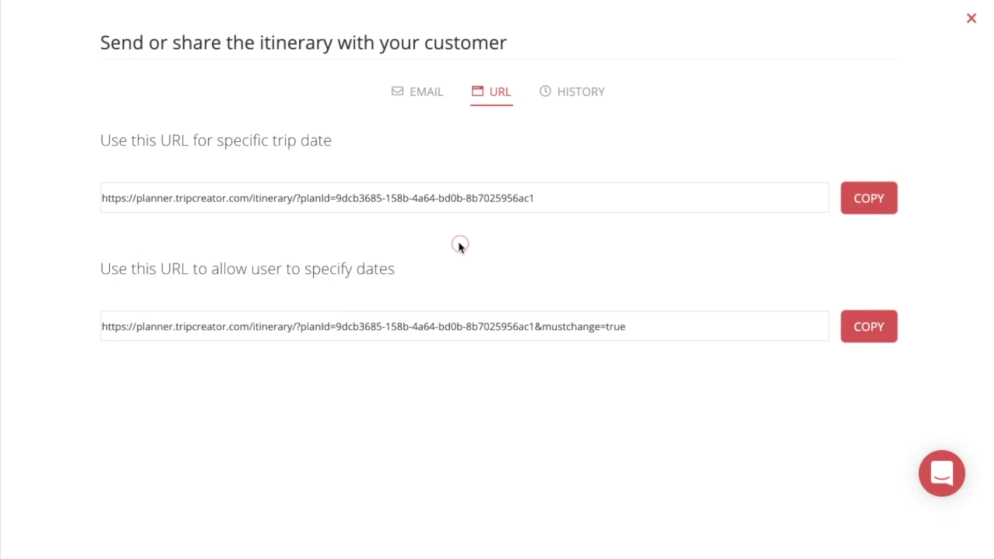
click(566, 92)
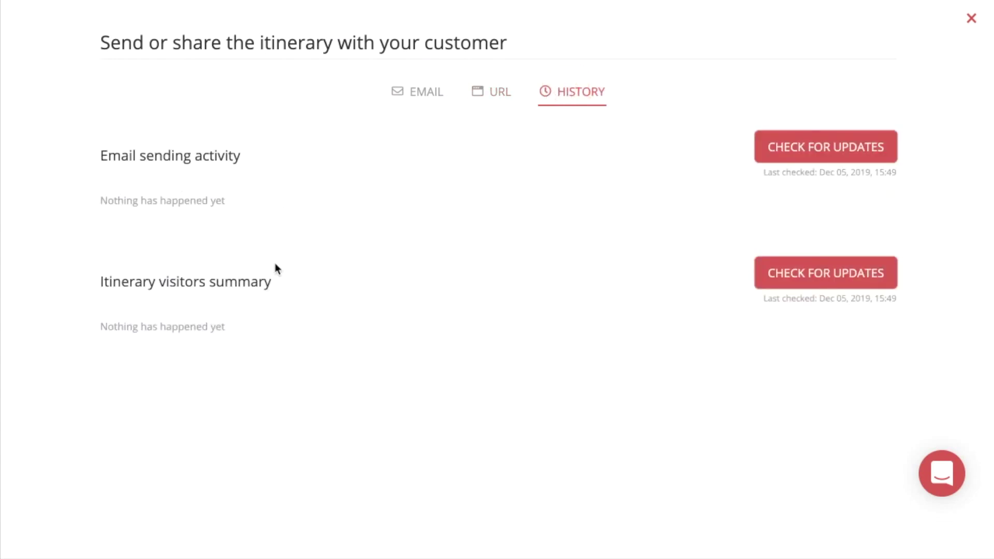
click(972, 19)
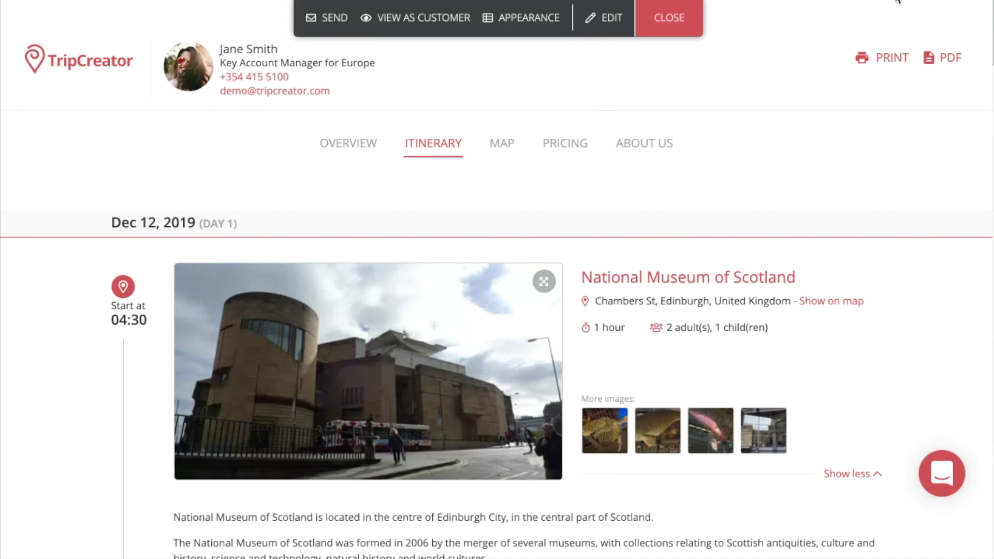